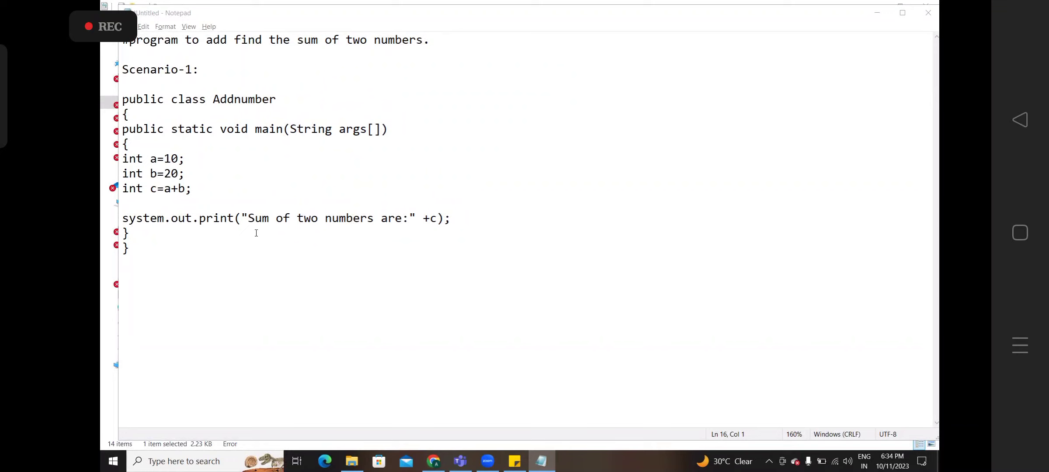
# - Type a 'Scenario-2' heading on the blank line below the Addnumber print statement
pyautogui.moveTo(235, 218); pyautogui.dragTo(213, 219)
pyautogui.click(450, 216)
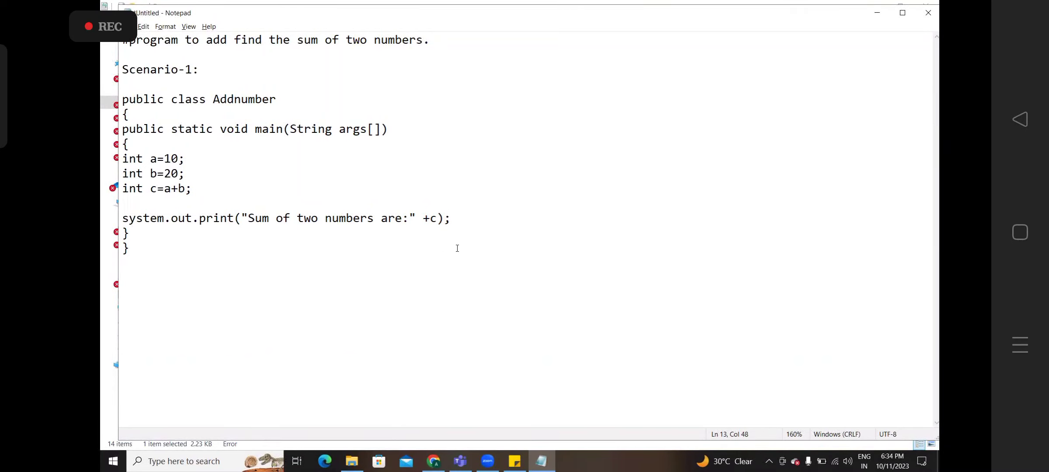
pyautogui.press('Return')
pyautogui.write('gg')
pyautogui.press('BackSpace')
pyautogui.press('BackSpace')
pyautogui.press('BackSpace')
pyautogui.click(129, 219)
pyautogui.write('Scenario-2')
# - Paste a copy of the Scenario-1 Addnumber program below the Scenario-2 heading
pyautogui.moveTo(131, 249); pyautogui.dragTo(114, 101)
pyautogui.hotkey('ctrl', 'c')
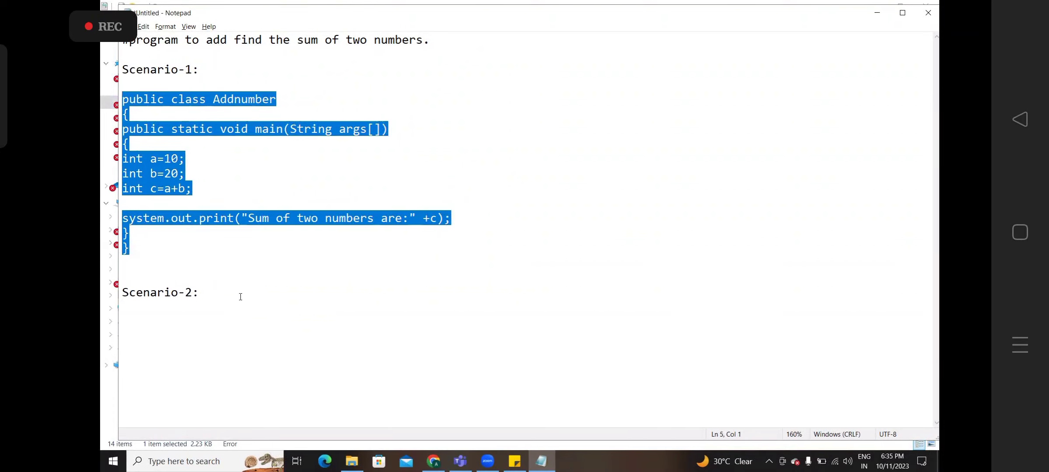
pyautogui.click(240, 297)
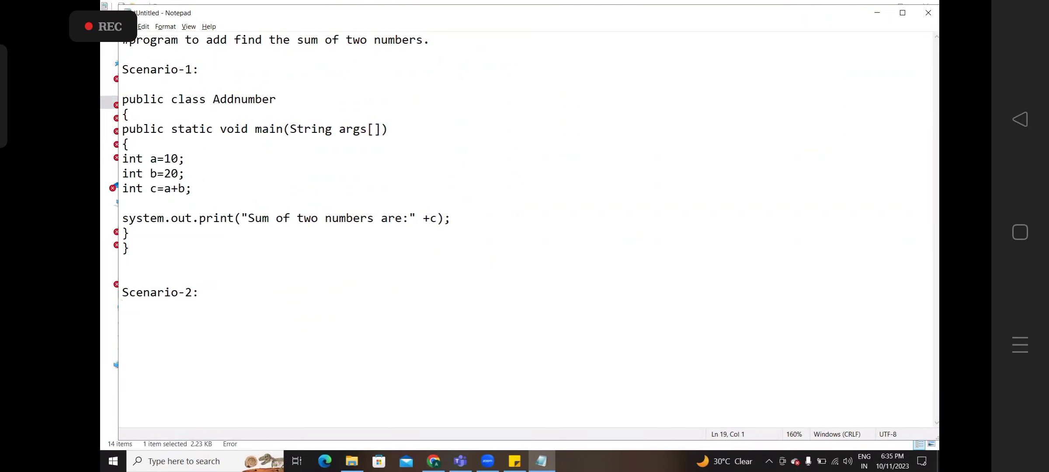
pyautogui.hotkey('ctrl', 'v')
# - Indent the pasted main method, its braces and int a=10, int b=20 lines; remove the blank line before print
pyautogui.press('Up')
pyautogui.press('Up')
pyautogui.press('Up')
pyautogui.press('Up')
pyautogui.press('Up')
pyautogui.press('Up')
pyautogui.press('Up')
pyautogui.press('Up')
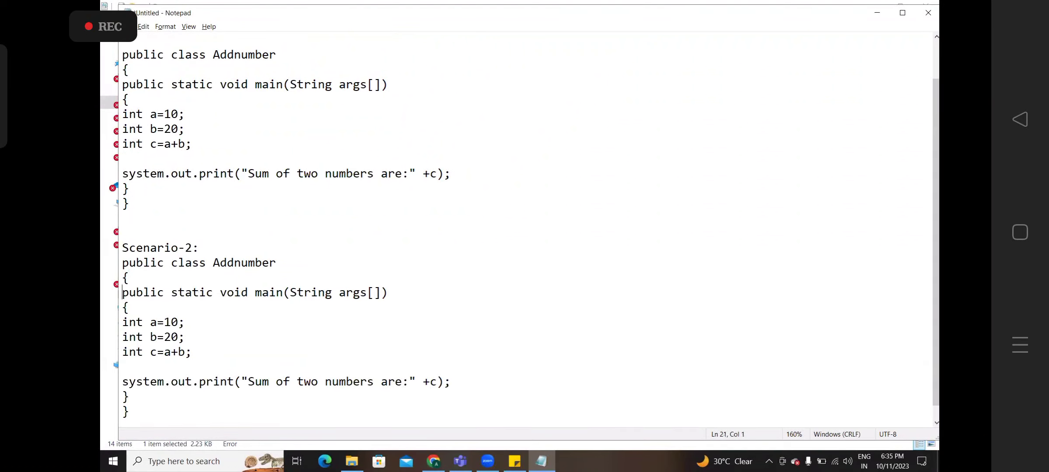
pyautogui.press('Tab')
pyautogui.press('Down')
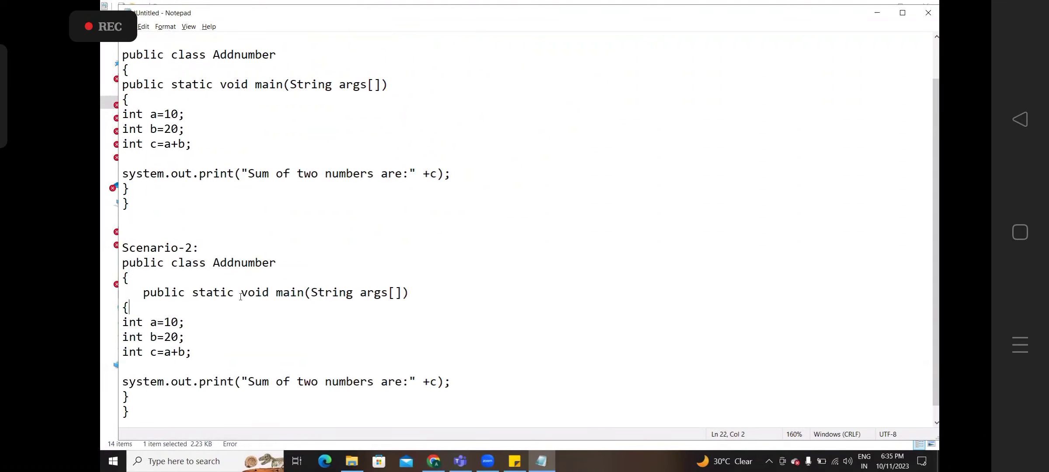
pyautogui.press('Left')
pyautogui.press('Down')
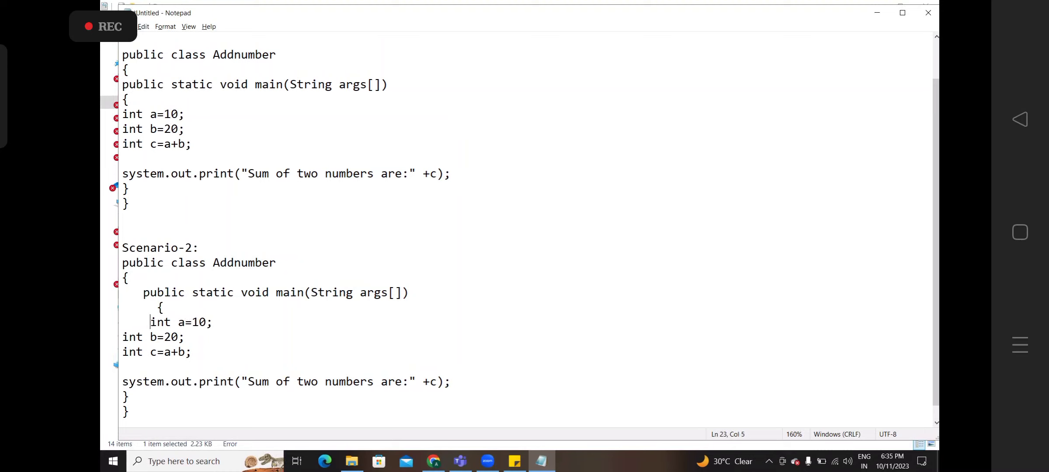
pyautogui.press('Down')
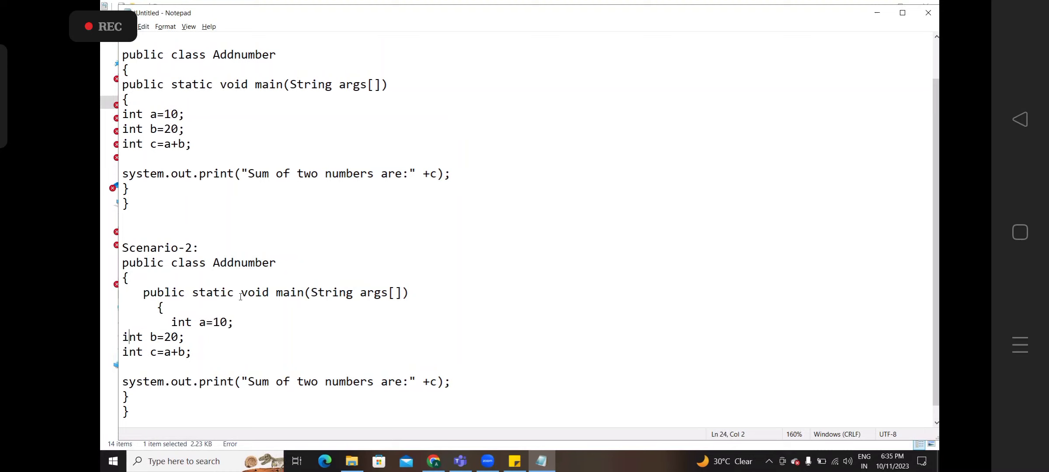
pyautogui.press('Left')
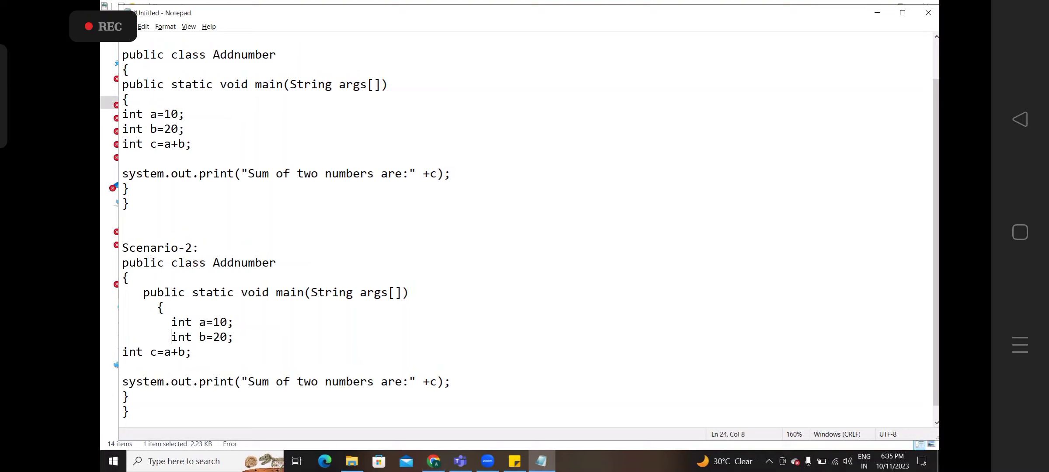
pyautogui.press('Down')
pyautogui.click(241, 337)
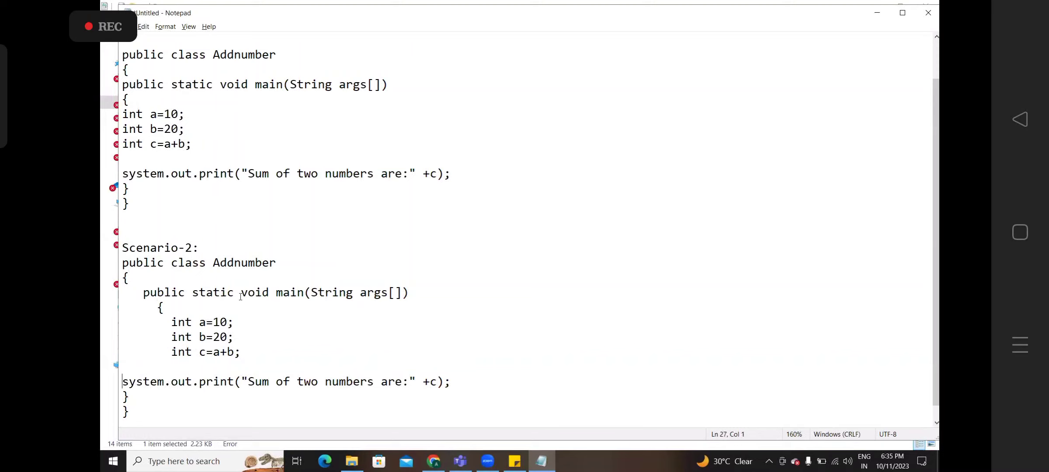
pyautogui.press('Up')
pyautogui.press('Delete')
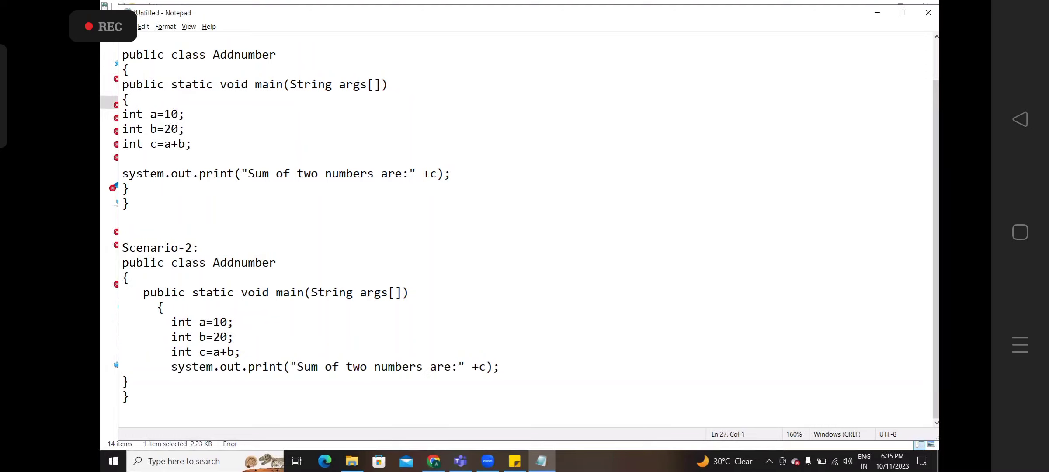
pyautogui.press('Down')
pyautogui.moveTo(138, 404); pyautogui.dragTo(106, 70)
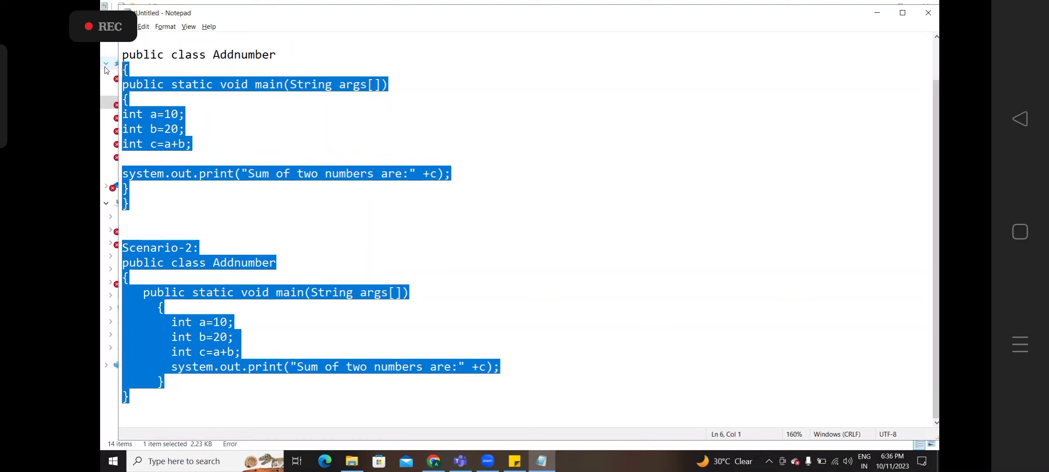
pyautogui.click(174, 318)
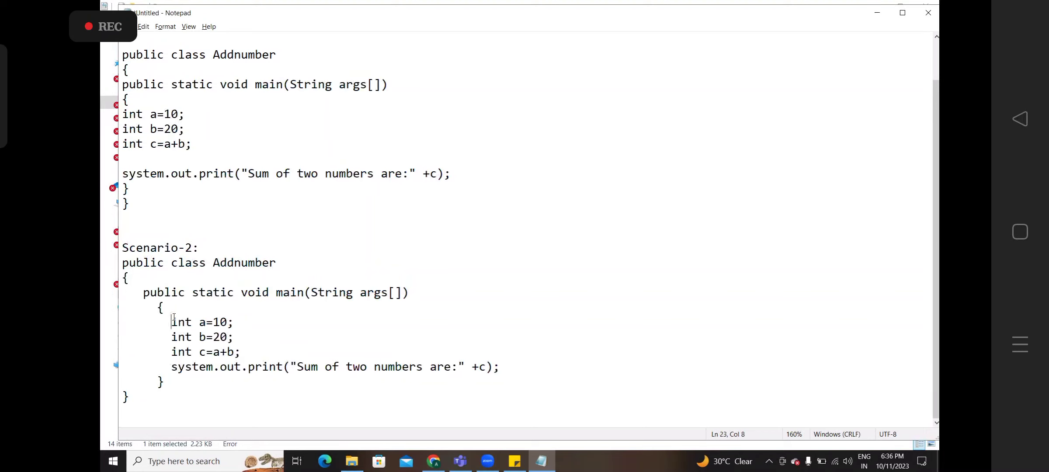
pyautogui.doubleClick(288, 292)
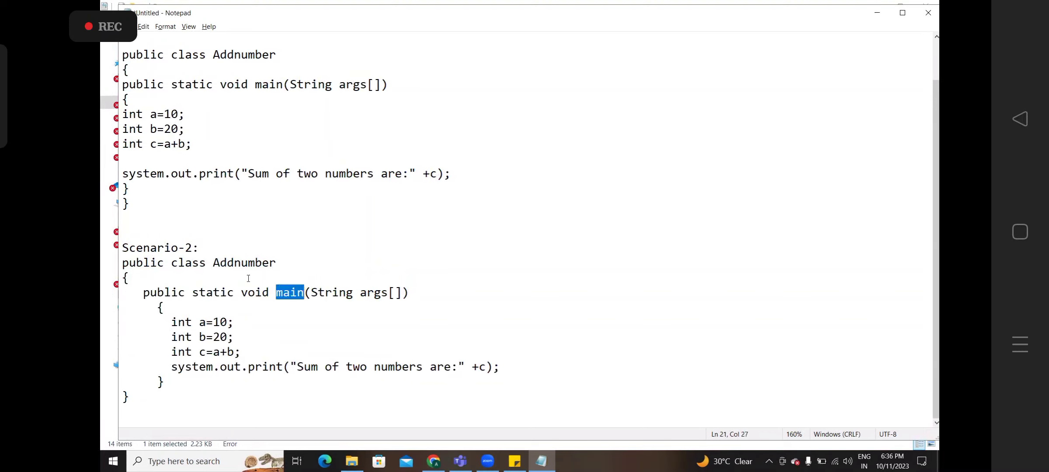
pyautogui.moveTo(130, 399); pyautogui.dragTo(124, 397)
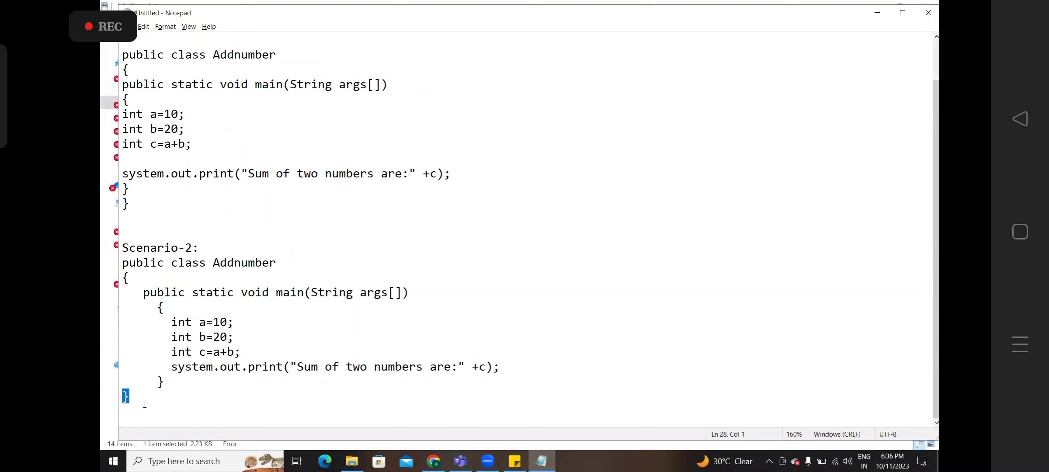
pyautogui.moveTo(145, 405); pyautogui.dragTo(115, 297)
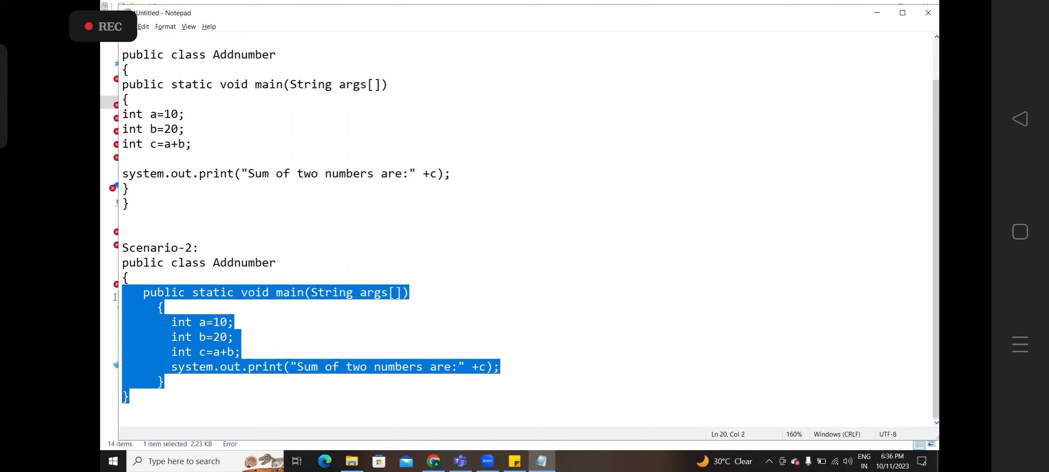
pyautogui.click(134, 294)
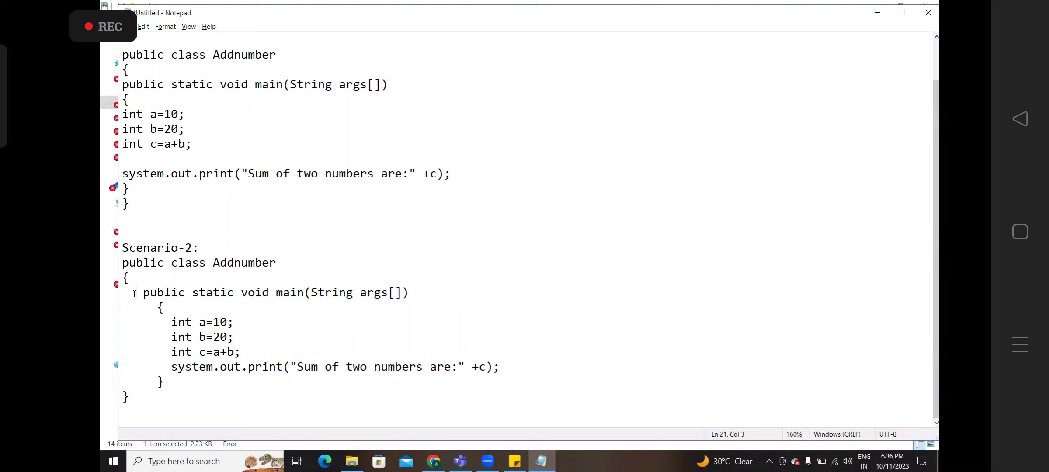
# - Return to the Notepad code, with the caret after the int b=20 line
pyautogui.hotkey('alt', 'Tab')
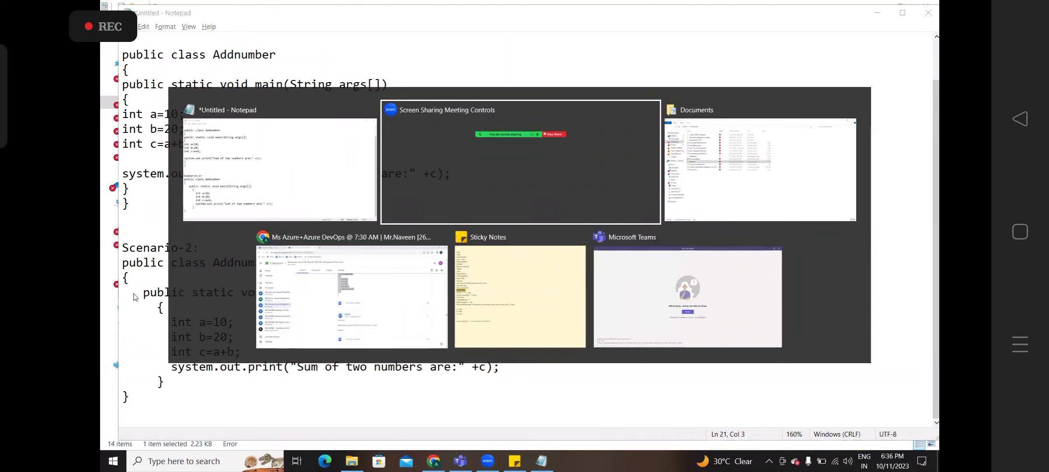
pyautogui.hotkey('alt', 'Tab')
pyautogui.hotkey('alt', 'shift', 'Tab')
pyautogui.hotkey('alt', 'shift', 'Tab')
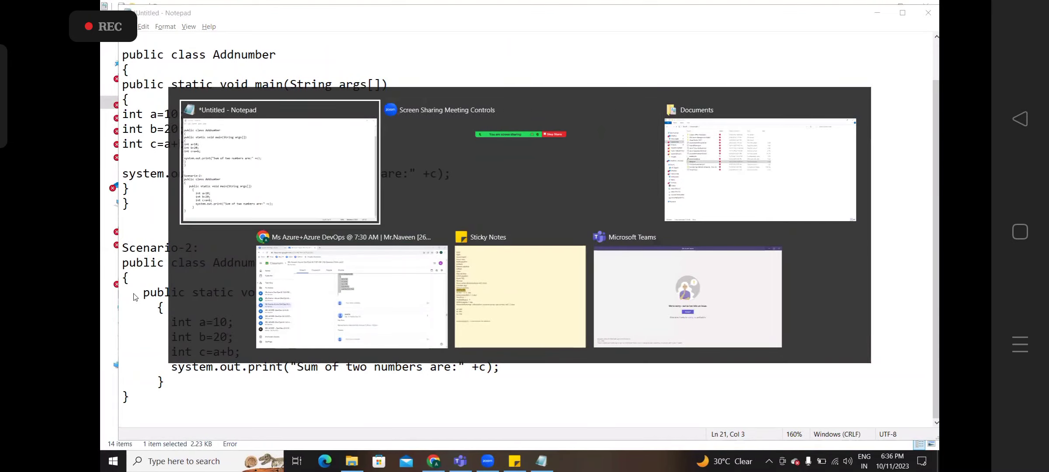
pyautogui.click(154, 280)
pyautogui.hotkey('alt', 'Tab')
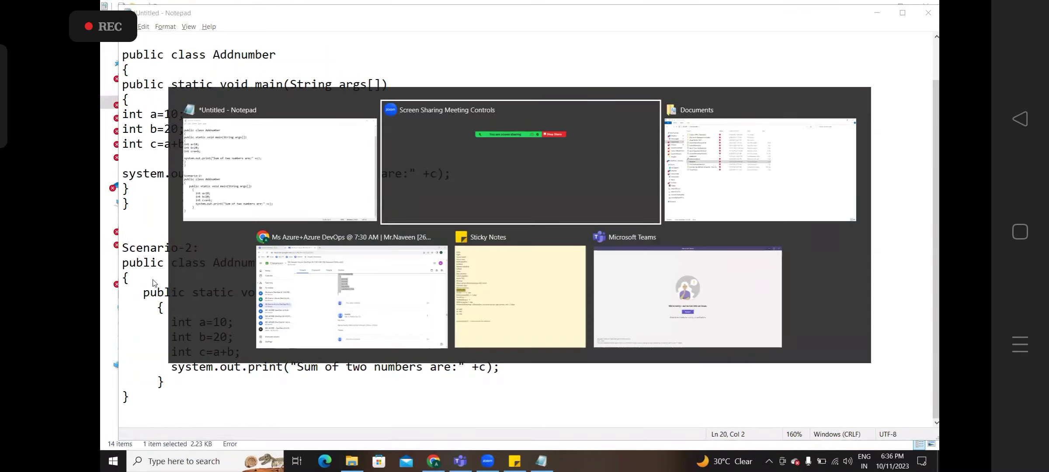
pyautogui.click(550, 467)
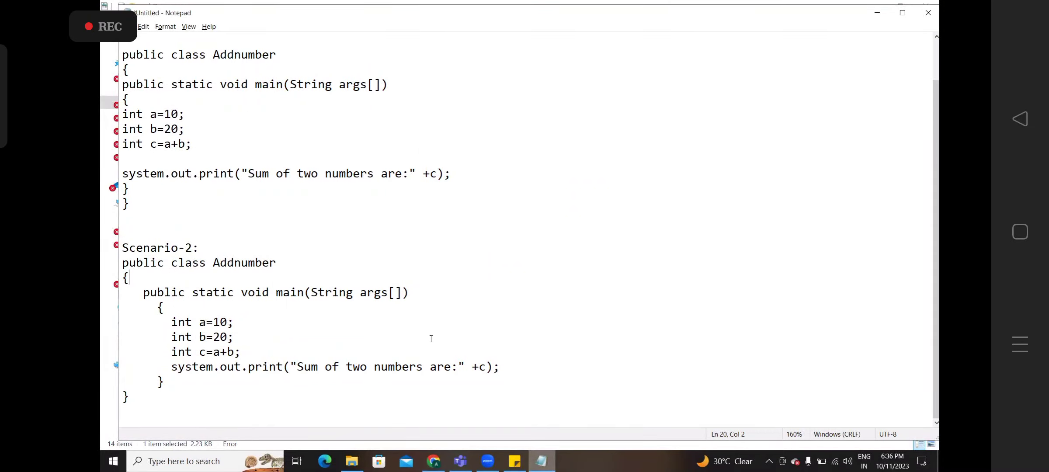
pyautogui.click(431, 339)
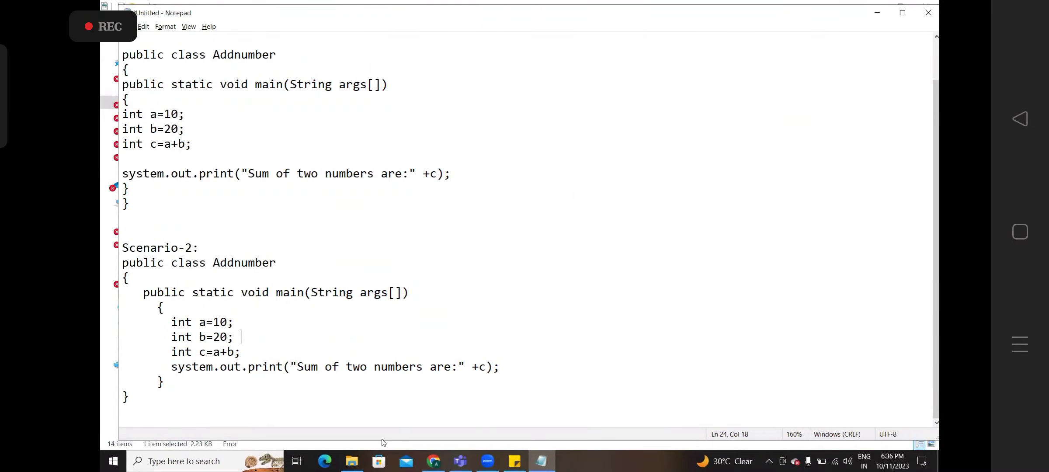
# - Open Azure6PMAug.txt from the Documents folder in File Explorer in Notepad
pyautogui.click(352, 460)
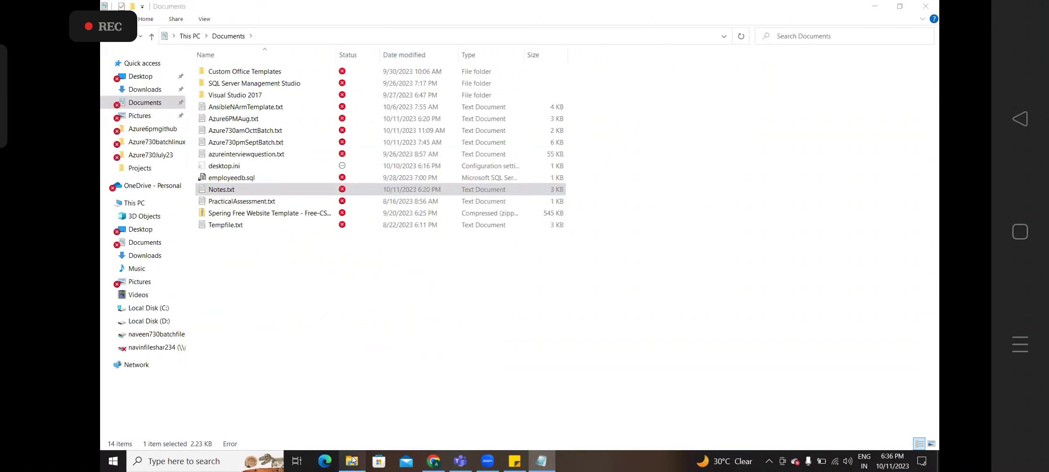
pyautogui.click(244, 118)
pyautogui.click(242, 117)
pyautogui.doubleClick(291, 122)
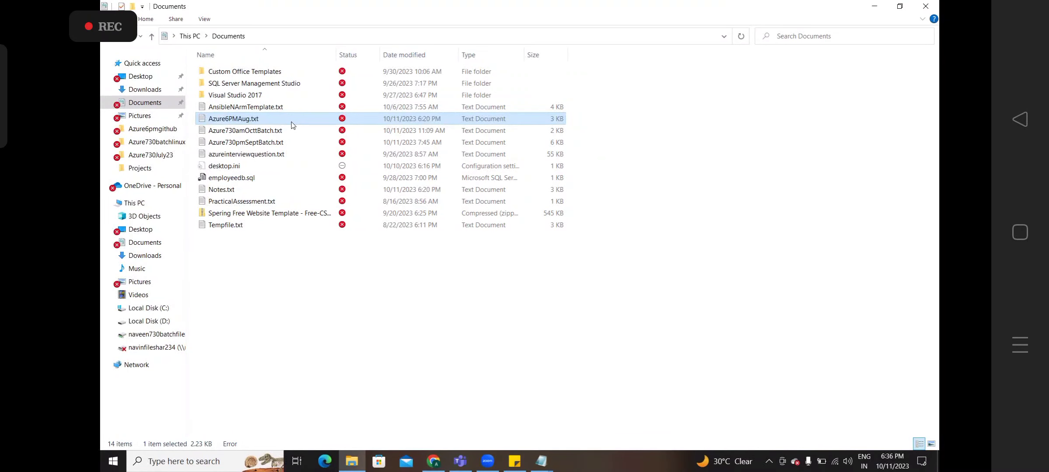
pyautogui.click(294, 212)
# - Zoom the notes to 150% and highlight the Code Smell definition lines
pyautogui.hotkey('ctrl', '+')
pyautogui.hotkey('ctrl', '+')
pyautogui.hotkey('ctrl', '+')
pyautogui.hotkey('ctrl', '+')
pyautogui.hotkey('ctrl', '+')
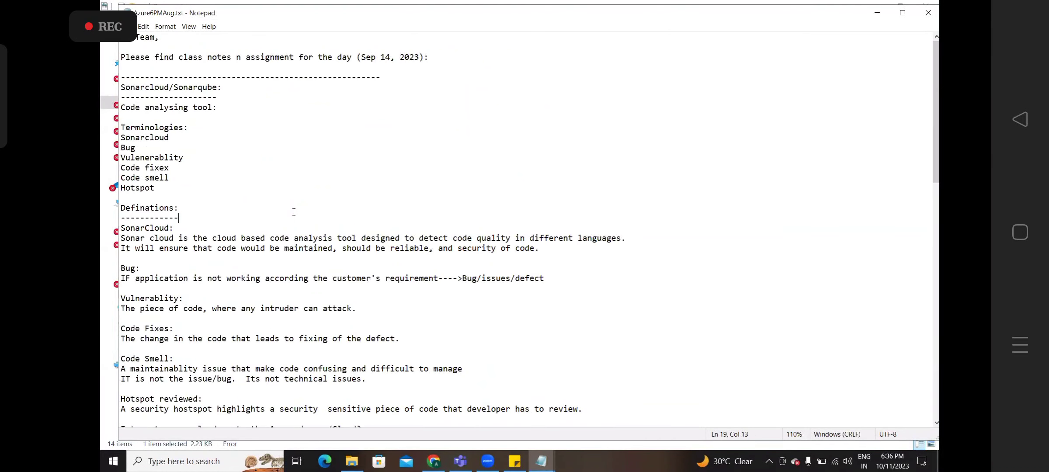
pyautogui.press('Down')
pyautogui.press('Down')
pyautogui.press('Down')
pyautogui.press('Down')
pyautogui.press('Down')
pyautogui.press('Down')
pyautogui.press('Down')
pyautogui.press('Down')
pyautogui.press('Down')
pyautogui.press('Down')
pyautogui.press('Down')
pyautogui.press('Down')
pyautogui.press('Down')
pyautogui.press('Down')
pyautogui.press('Down')
pyautogui.press('Down')
pyautogui.press('Down')
pyautogui.press('Down')
pyautogui.press('Down')
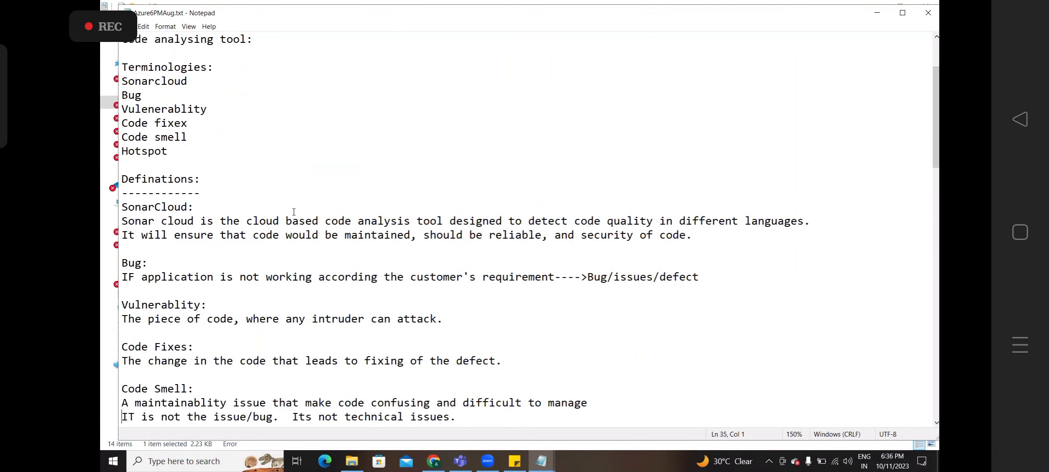
pyautogui.press('Up')
pyautogui.press('Up')
pyautogui.press('Up')
pyautogui.press('Up')
pyautogui.press('Up')
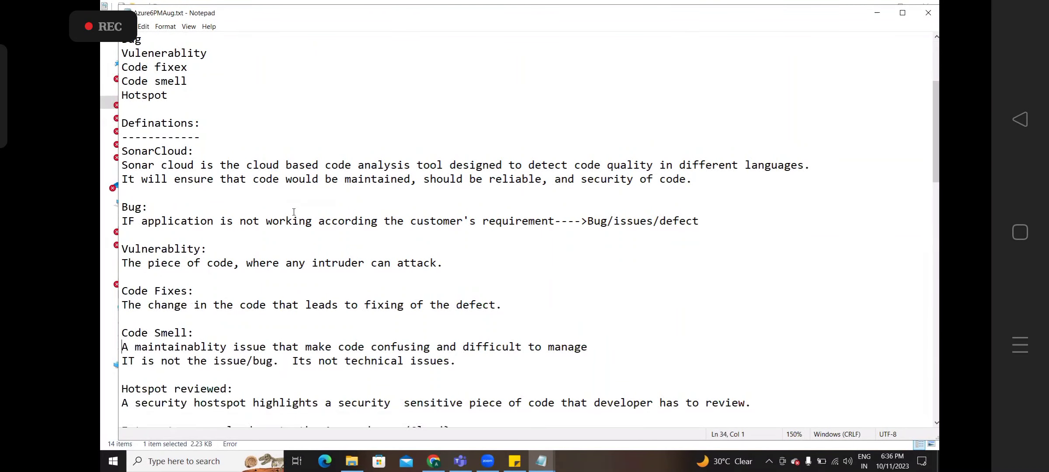
pyautogui.hotkey('shift', 'Down')
pyautogui.hotkey('shift', 'Down')
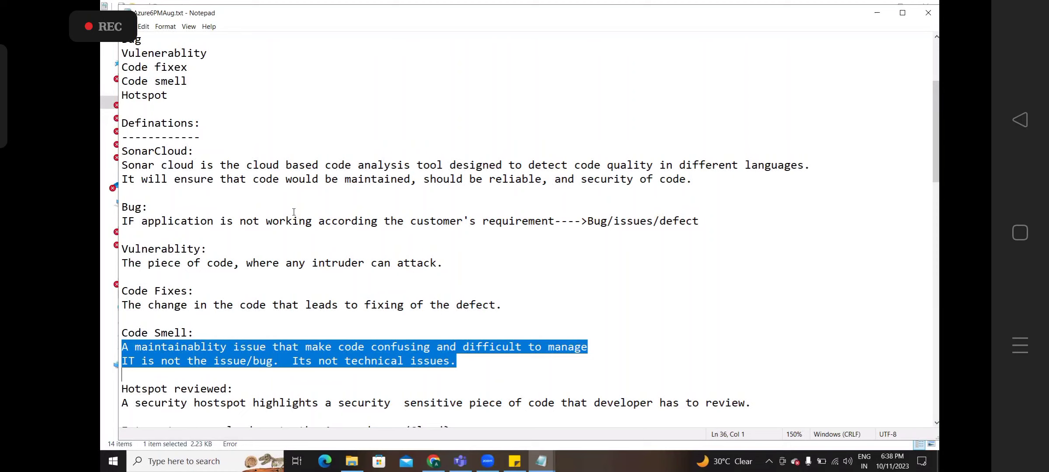
# - Leave a single space between 'security' and 'sensitive' and select the Hotspot reviewed definition
pyautogui.doubleClick(210, 406)
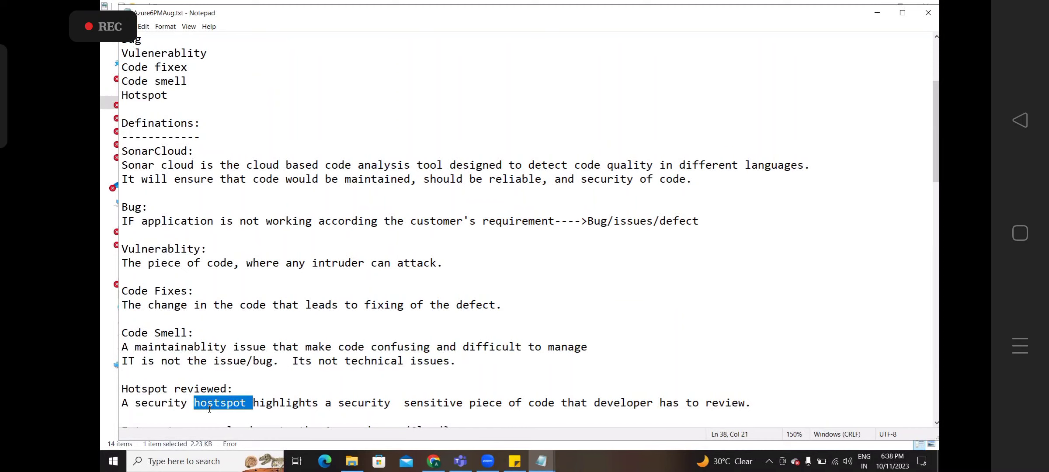
pyautogui.press('Left')
pyautogui.hotkey('ctrl', 'Right')
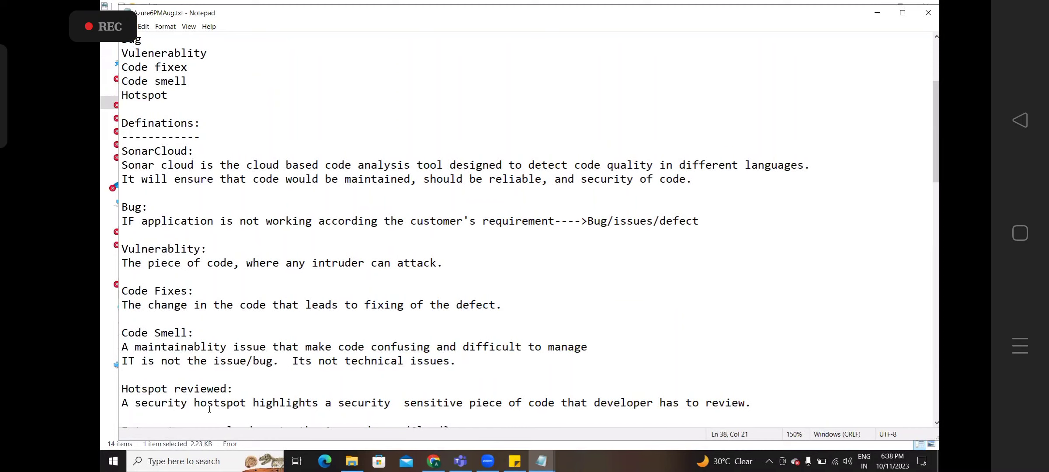
pyautogui.hotkey('ctrl', 'shift', 'Right')
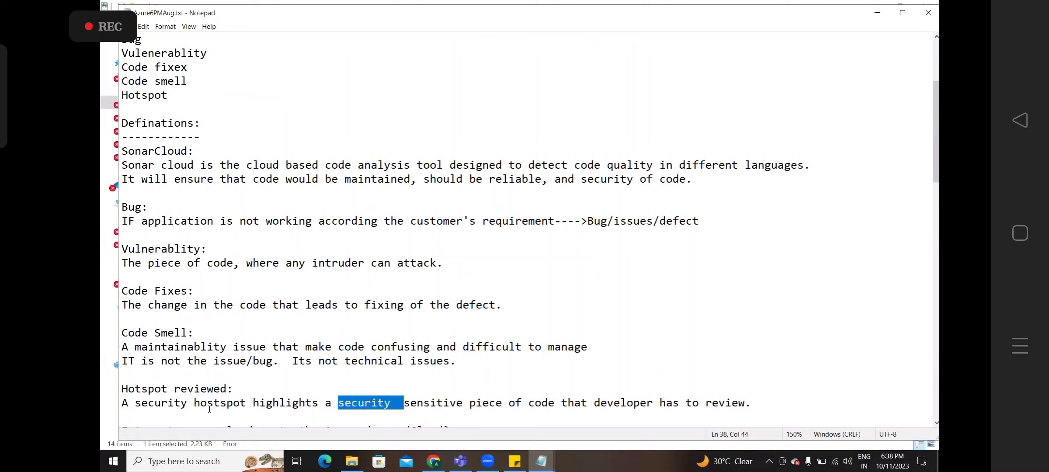
pyautogui.press('Right')
pyautogui.press('Delete')
pyautogui.press('BackSpace')
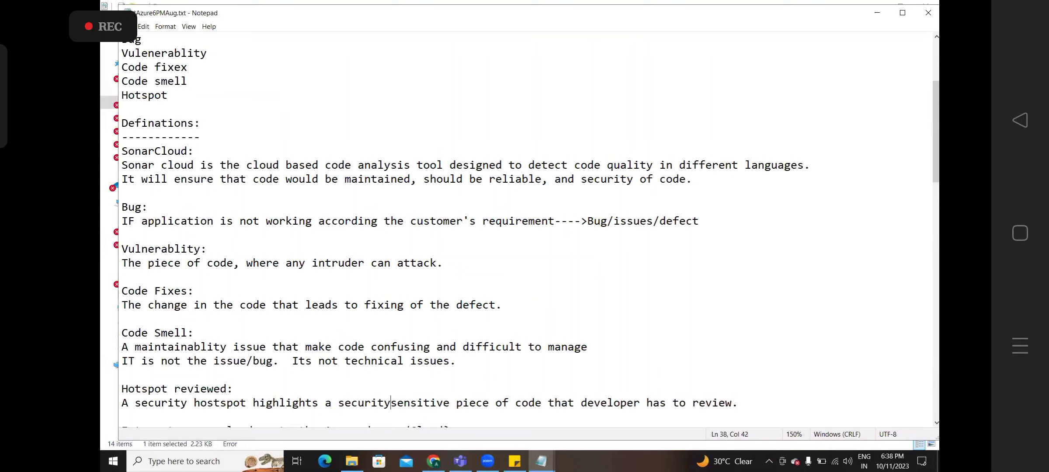
pyautogui.hotkey('ctrl', 'Right')
pyautogui.hotkey('ctrl', 'Right')
pyautogui.hotkey('ctrl', 'Right')
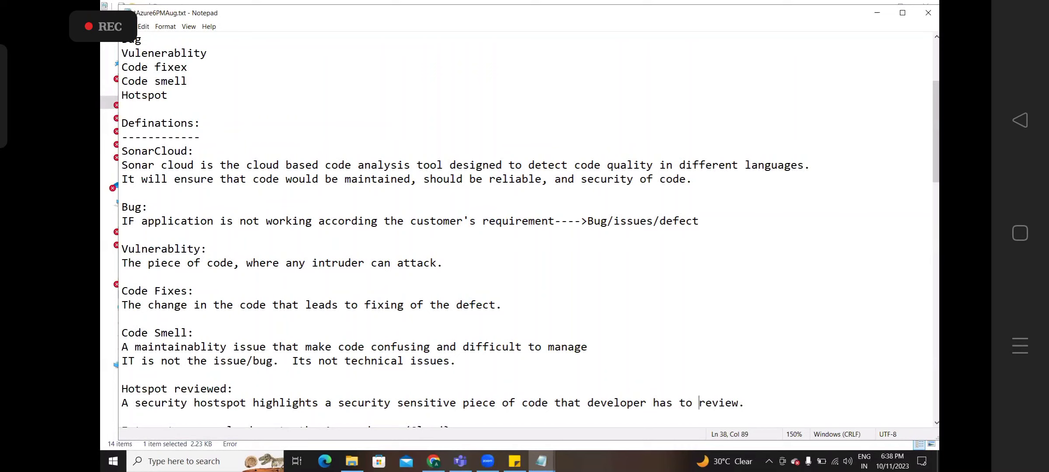
pyautogui.hotkey('shift', 'End')
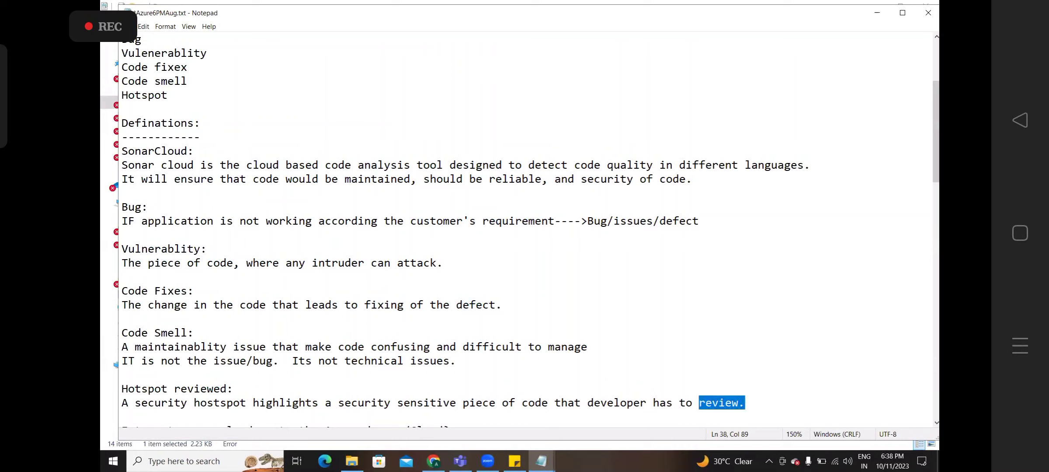
pyautogui.hotkey('shift', 'Up')
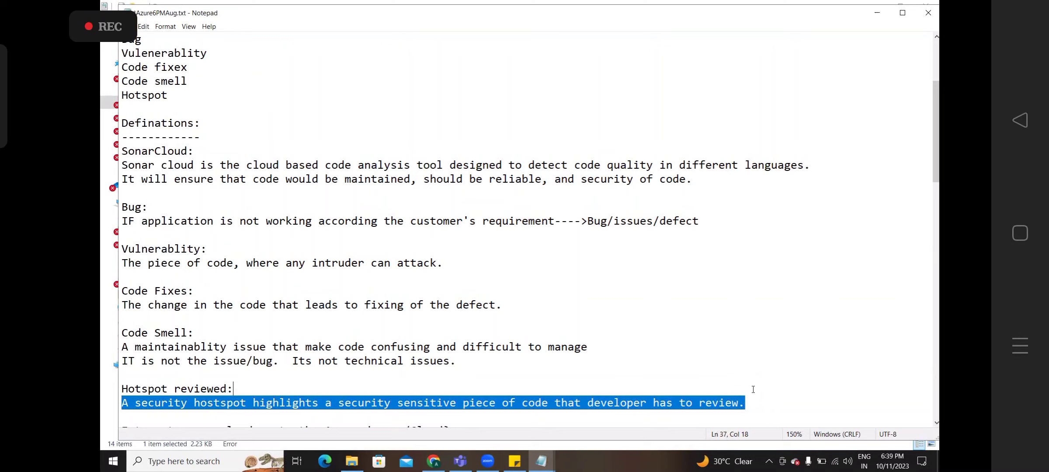
# - Select from the 'Integrate sonarcloud on to the Azure devops/Cloud?' question up to the SonarCloud definition
pyautogui.click(750, 419)
pyautogui.press('Down')
pyautogui.press('Down')
pyautogui.press('Down')
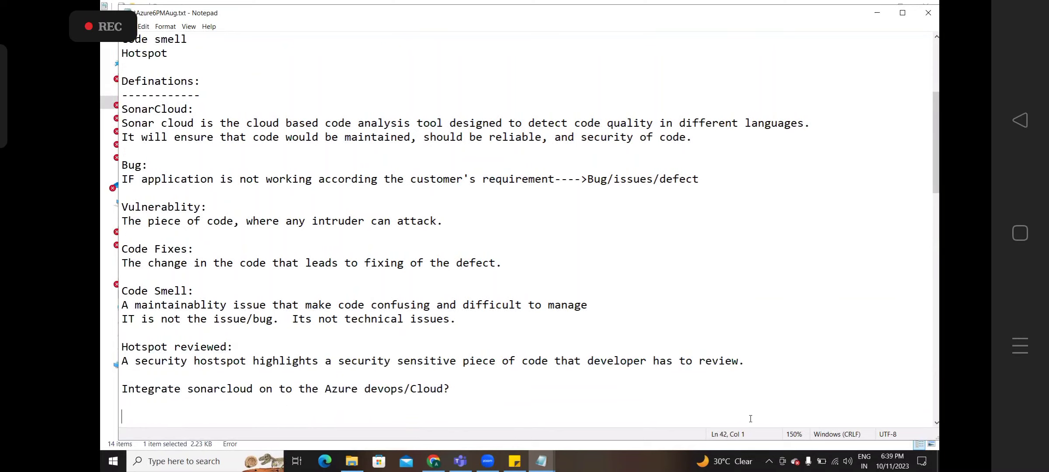
pyautogui.hotkey('shift', 'Up')
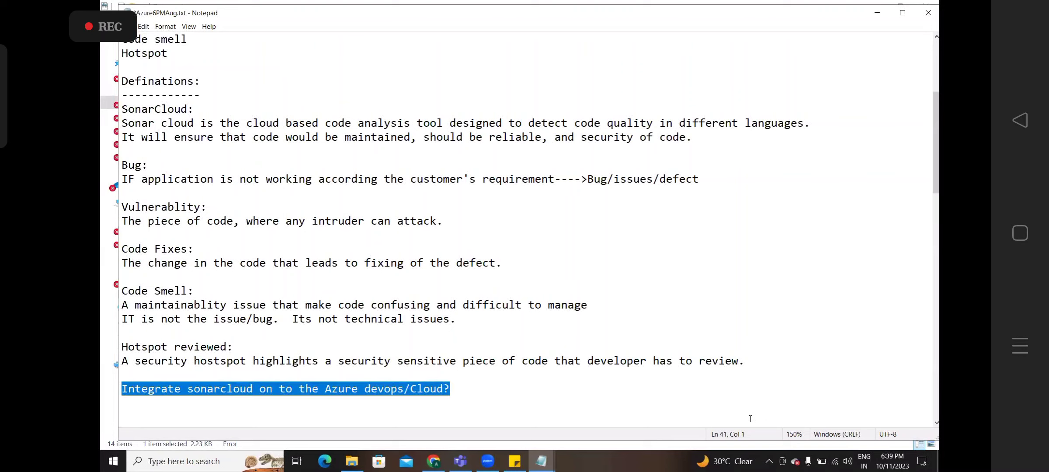
pyautogui.press('Up')
pyautogui.hotkey('shift', 'Up')
pyautogui.hotkey('shift', 'Up')
pyautogui.hotkey('shift', 'Up')
pyautogui.hotkey('shift', 'Up')
pyautogui.hotkey('shift', 'Up')
pyautogui.hotkey('shift', 'Up')
pyautogui.hotkey('shift', 'Up')
pyautogui.hotkey('shift', 'Up')
pyautogui.hotkey('shift', 'Up')
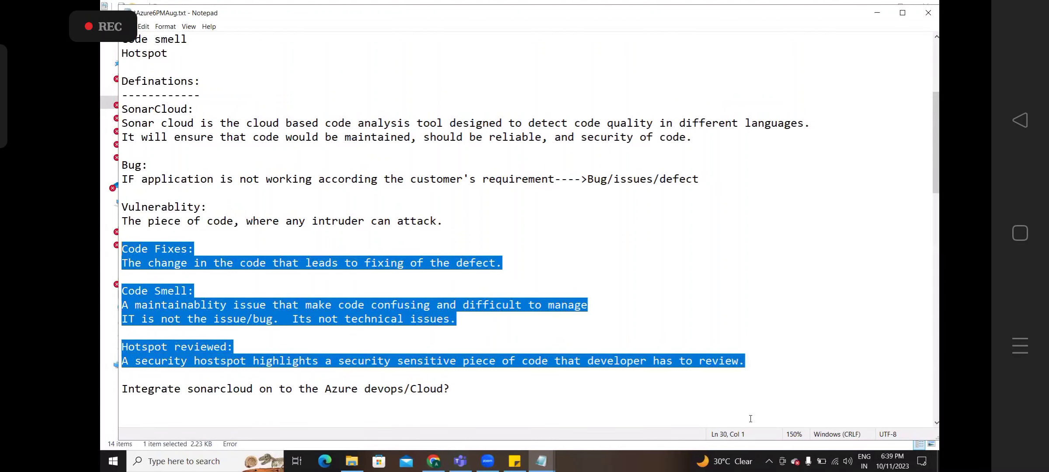
pyautogui.hotkey('shift', 'Up')
pyautogui.hotkey('shift', 'Up')
pyautogui.hotkey('shift', 'Up')
pyautogui.hotkey('shift', 'Up')
pyautogui.hotkey('shift', 'Up')
pyautogui.hotkey('shift', 'Up')
pyautogui.hotkey('shift', 'Up')
pyautogui.hotkey('shift', 'Up')
pyautogui.hotkey('shift', 'Up')
pyautogui.hotkey('shift', 'Up')
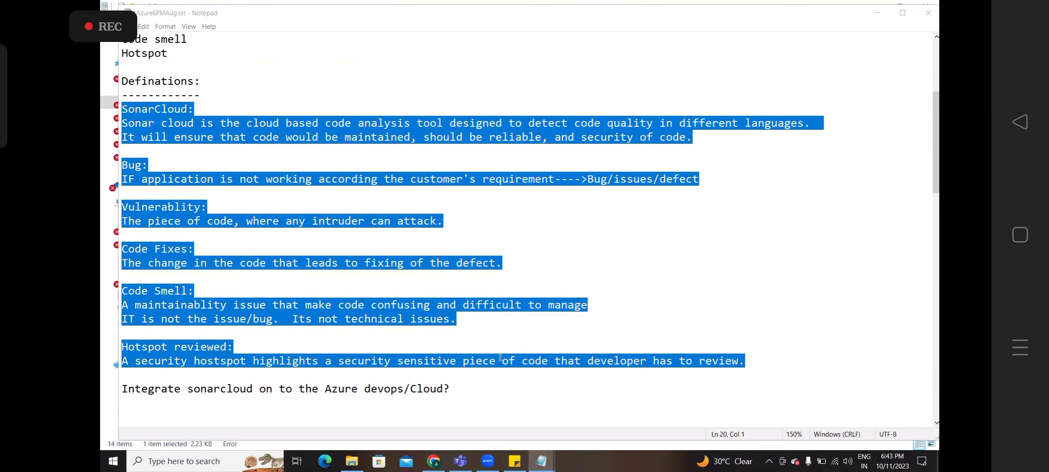
# - Scroll to the integration steps, highlight parts of steps 1–3, then switch windows
pyautogui.click(484, 377)
pyautogui.press('Down')
pyautogui.press('Down')
pyautogui.press('Down')
pyautogui.press('Down')
pyautogui.press('Down')
pyautogui.press('Down')
pyautogui.press('Down')
pyautogui.press('Down')
pyautogui.press('Down')
pyautogui.press('Down')
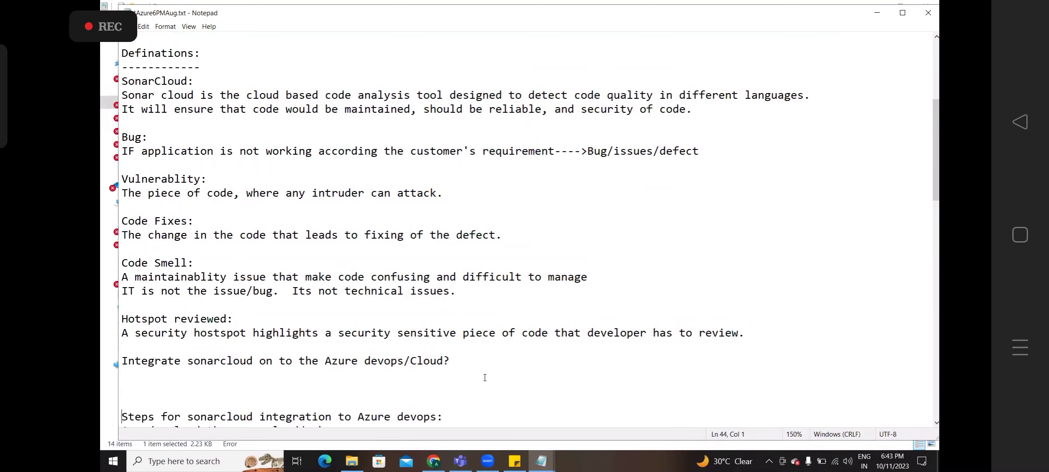
pyautogui.press('Down')
pyautogui.press('Down')
pyautogui.press('Down')
pyautogui.press('Down')
pyautogui.press('Down')
pyautogui.press('Down')
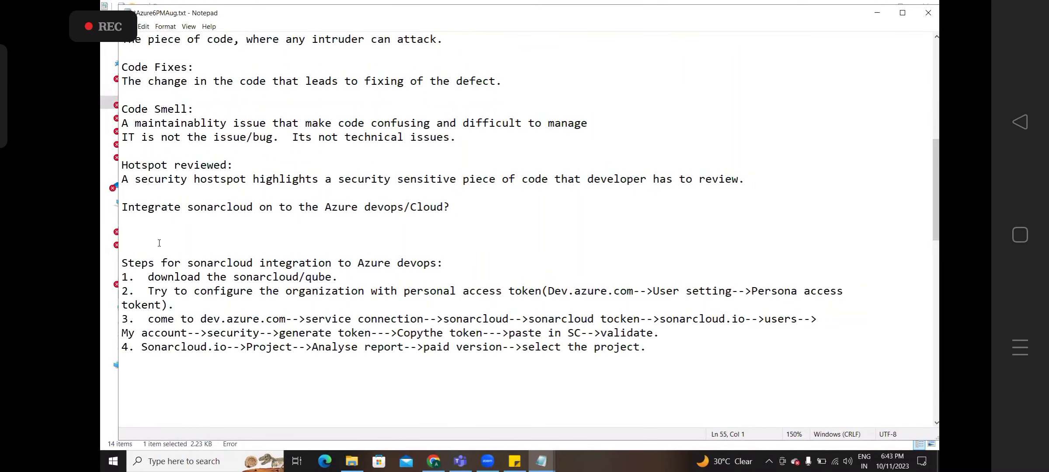
pyautogui.moveTo(151, 282); pyautogui.dragTo(333, 274)
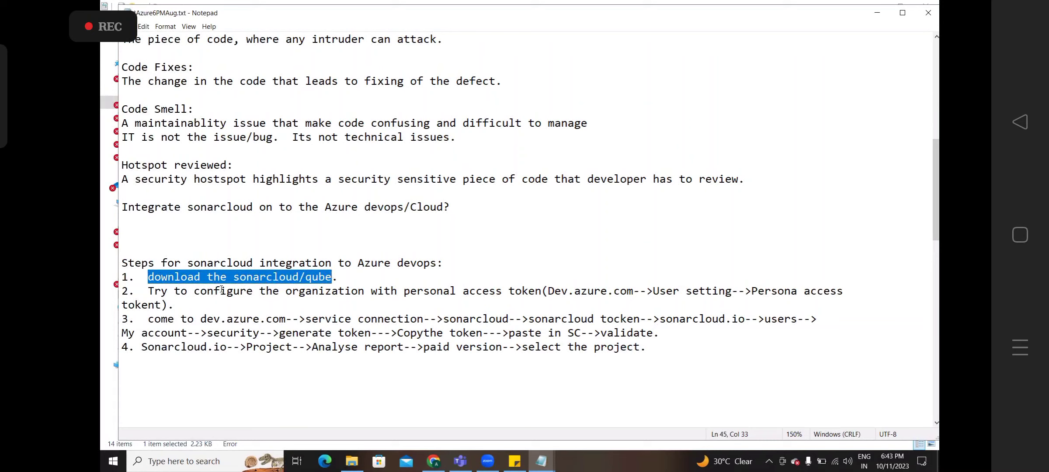
pyautogui.moveTo(156, 292); pyautogui.dragTo(425, 289)
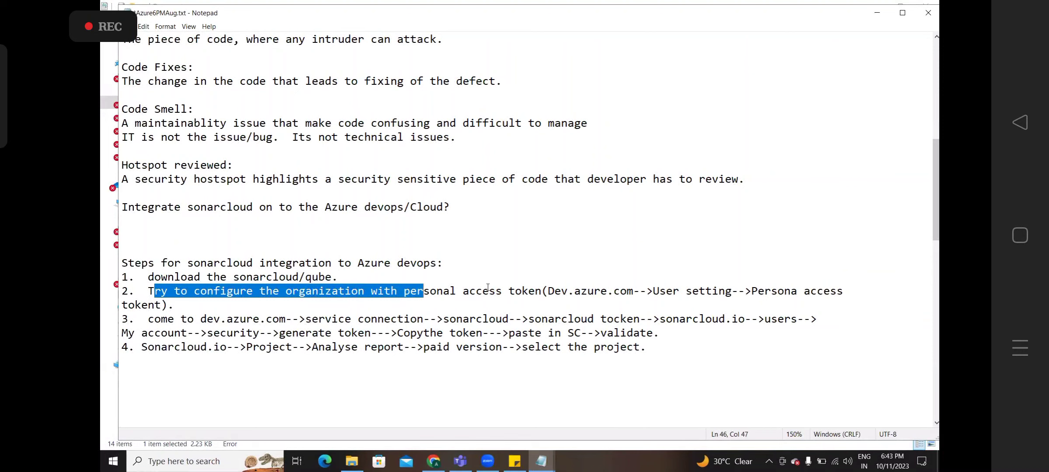
pyautogui.moveTo(488, 288); pyautogui.dragTo(549, 296)
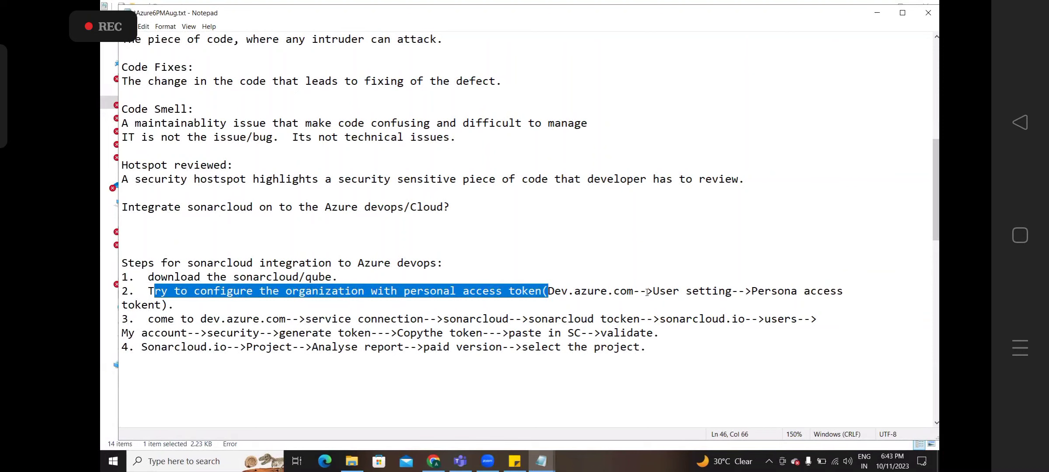
pyautogui.moveTo(647, 290); pyautogui.dragTo(758, 287)
pyautogui.moveTo(207, 316); pyautogui.dragTo(280, 305)
pyautogui.moveTo(338, 277); pyautogui.dragTo(148, 277)
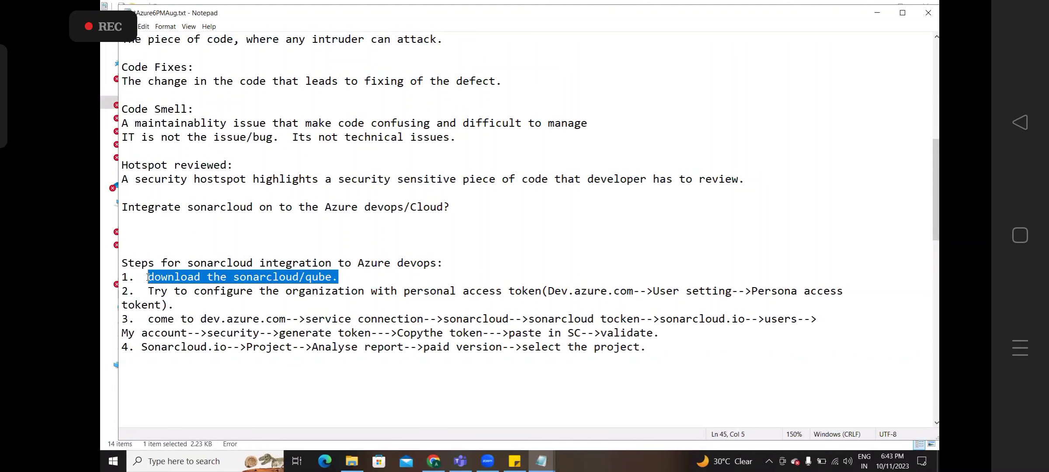
pyautogui.hotkey('alt', 'Tab')
# - Show the People list of the Ms Azure DevOps @ 7:30 PM class
pyautogui.hotkey('alt', 'Tab')
pyautogui.hotkey('alt', 'Tab')
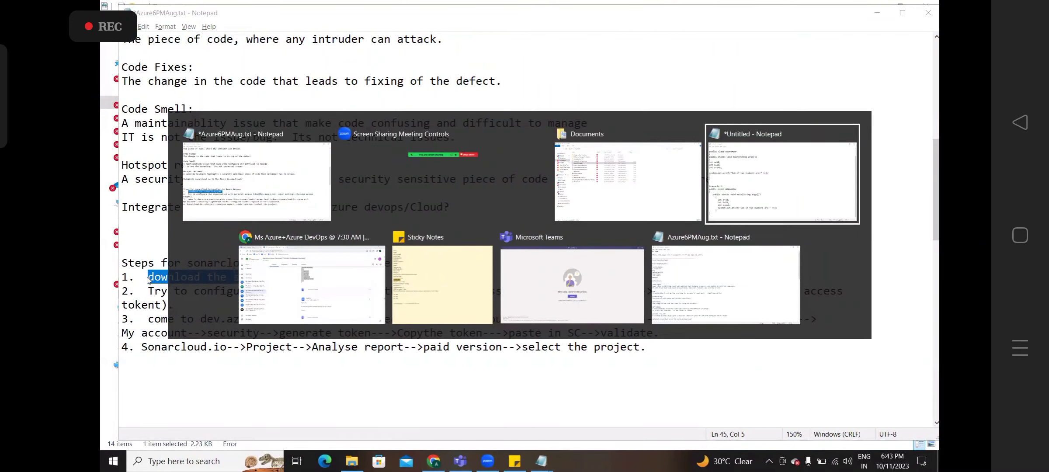
pyautogui.hotkey('alt', 'Tab')
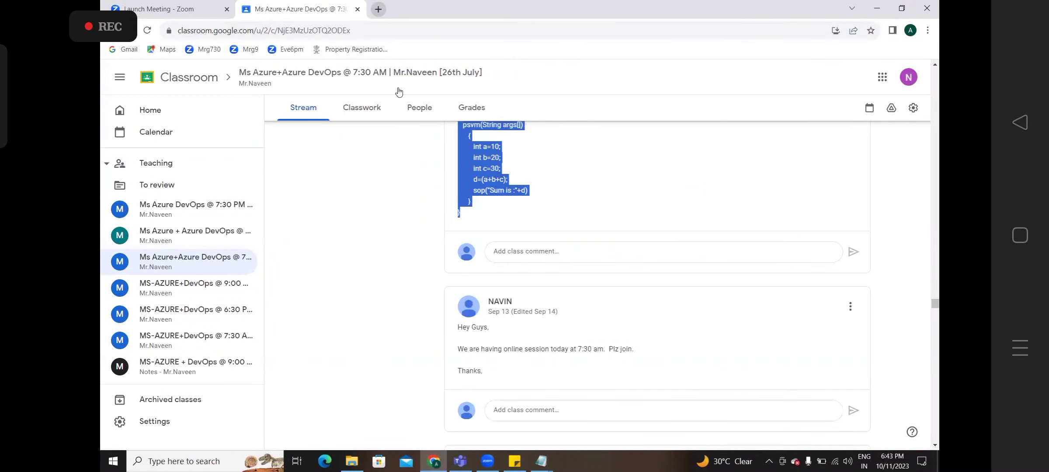
pyautogui.click(210, 211)
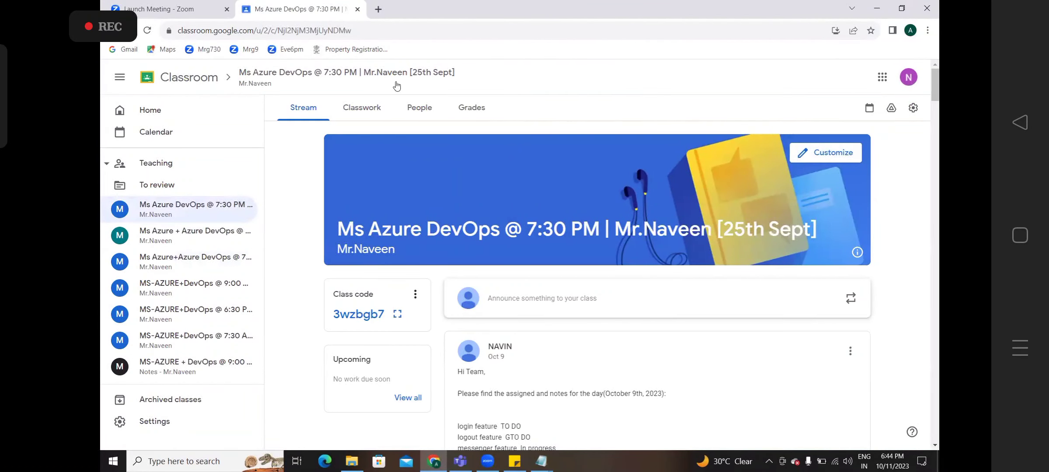
pyautogui.moveTo(392, 73); pyautogui.dragTo(415, 107)
pyautogui.click(414, 107)
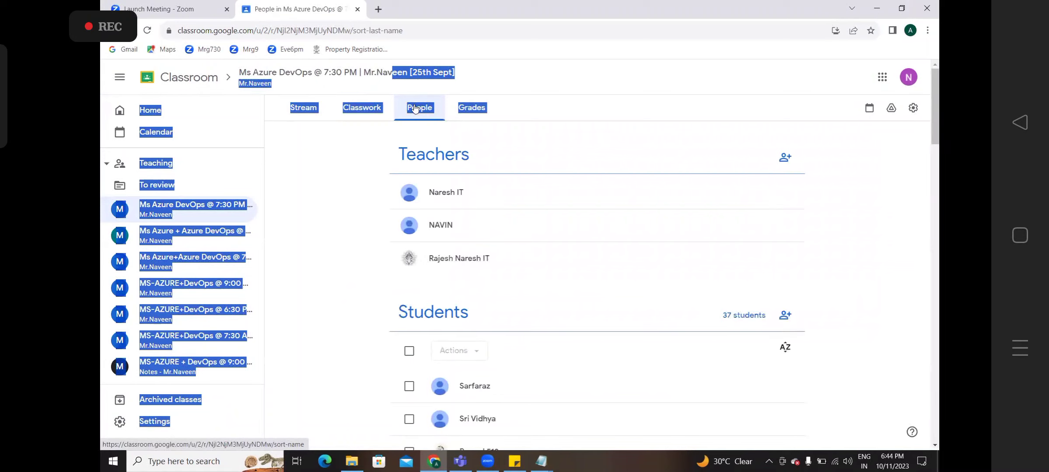
# - Load the Azure DevOps organisation address in a new tab
pyautogui.click(378, 8)
pyautogui.write('dev')
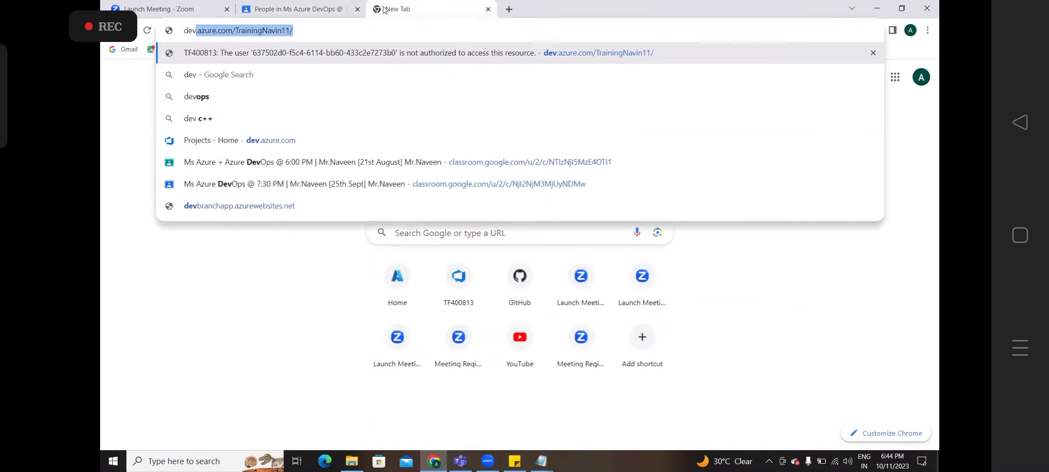
pyautogui.press('Return')
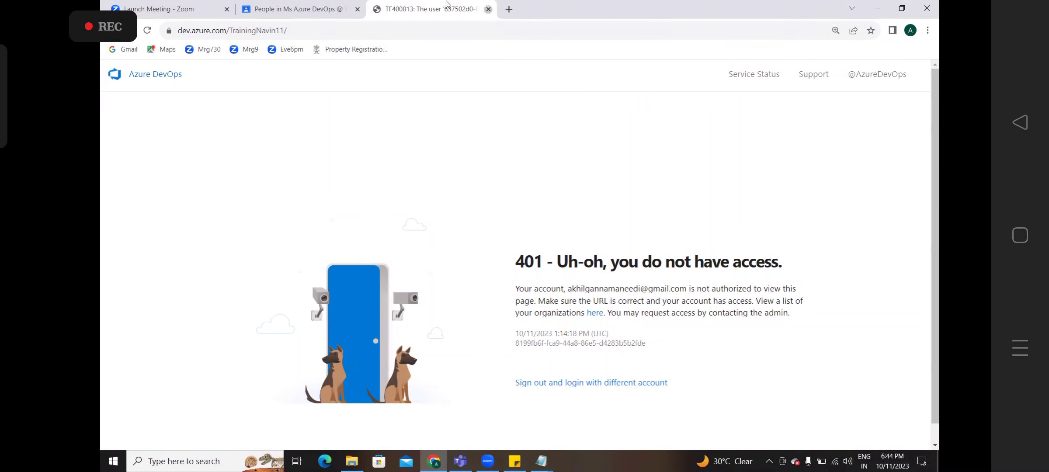
# - Close the access-denied tab and load the Azure DevOps address in a private window
pyautogui.click(488, 9)
pyautogui.hotkey('alt', 'Tab')
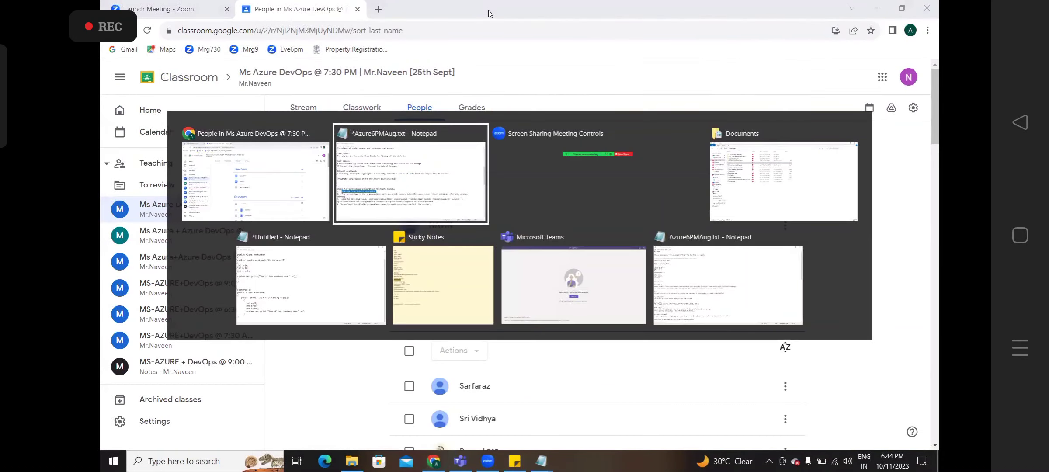
pyautogui.hotkey('alt', 'shift', 'Tab')
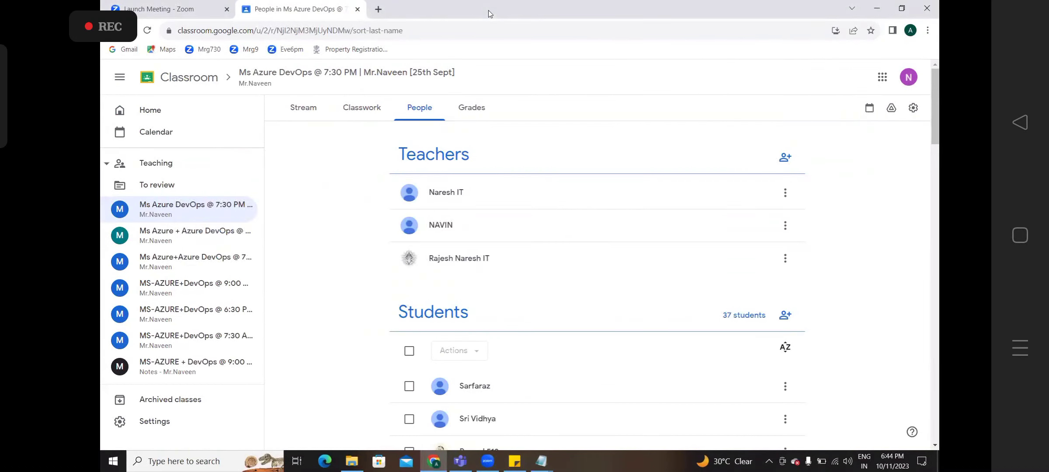
pyautogui.hotkey('ctrl', 'shift', 'n')
pyautogui.write('dev.azure.com/TrainingNavin11/')
pyautogui.press('Return')
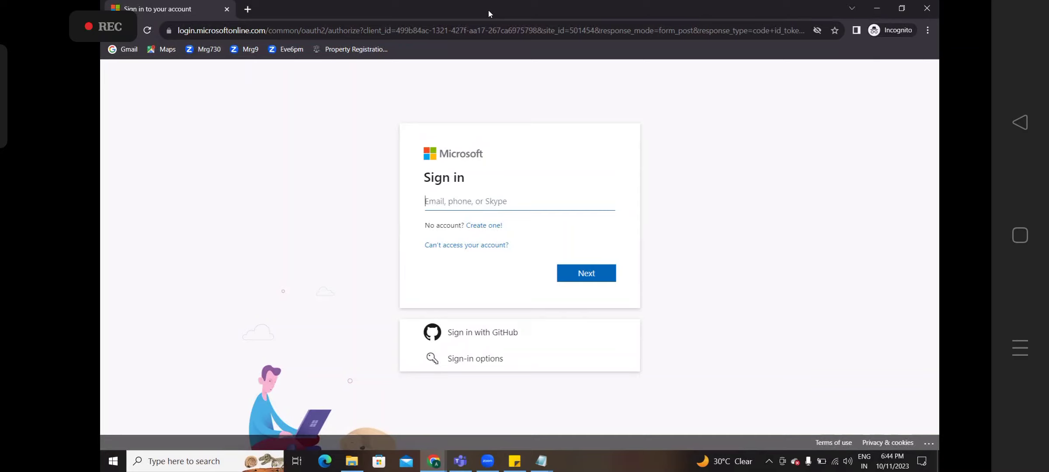
# - Sign in with the account e-mail and password and choose to stay signed in
pyautogui.write('a')
pyautogui.press('BackSpace')
pyautogui.write('axu')
pyautogui.press('BackSpace')
pyautogui.press('BackSpace')
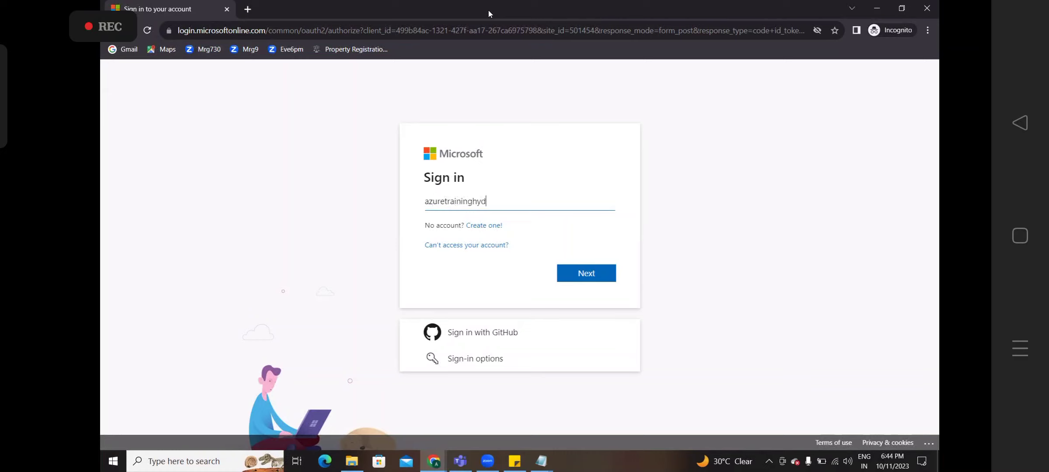
pyautogui.press('Return')
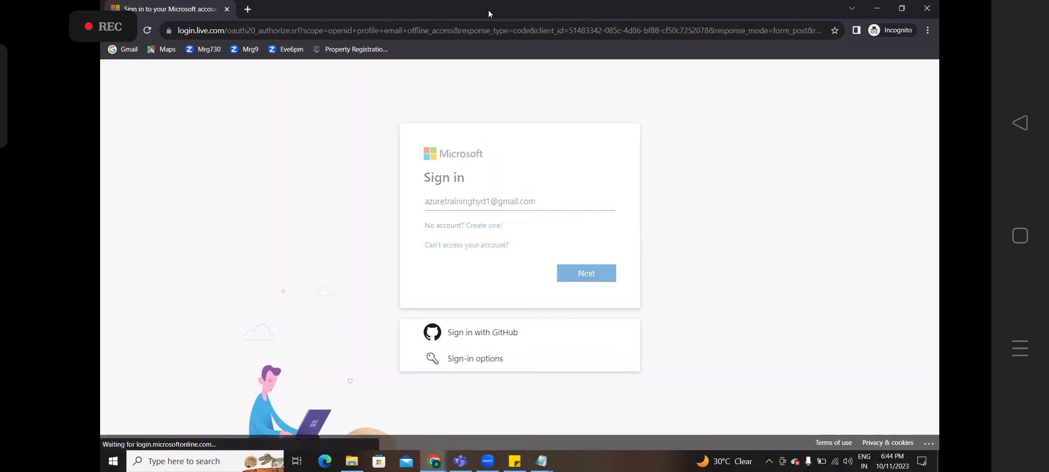
pyautogui.write('•••••')
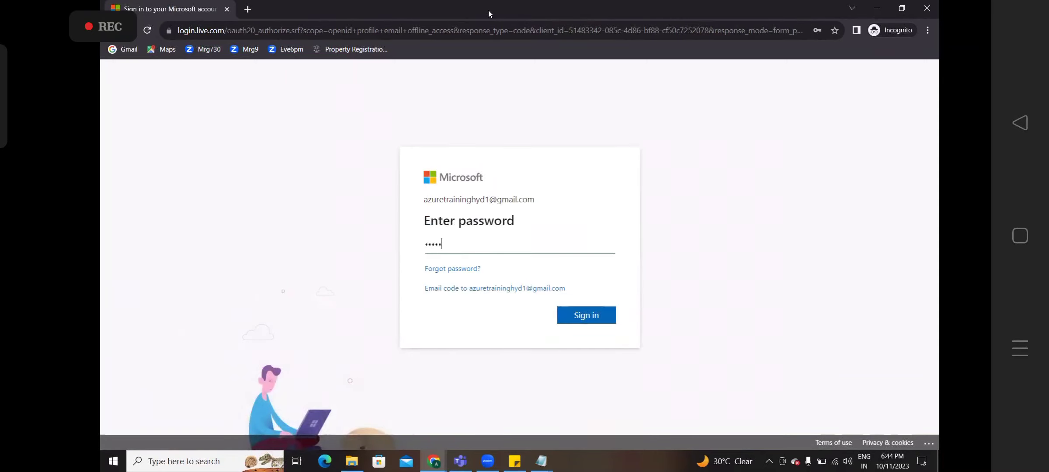
pyautogui.write('•••••••')
pyautogui.press('Return')
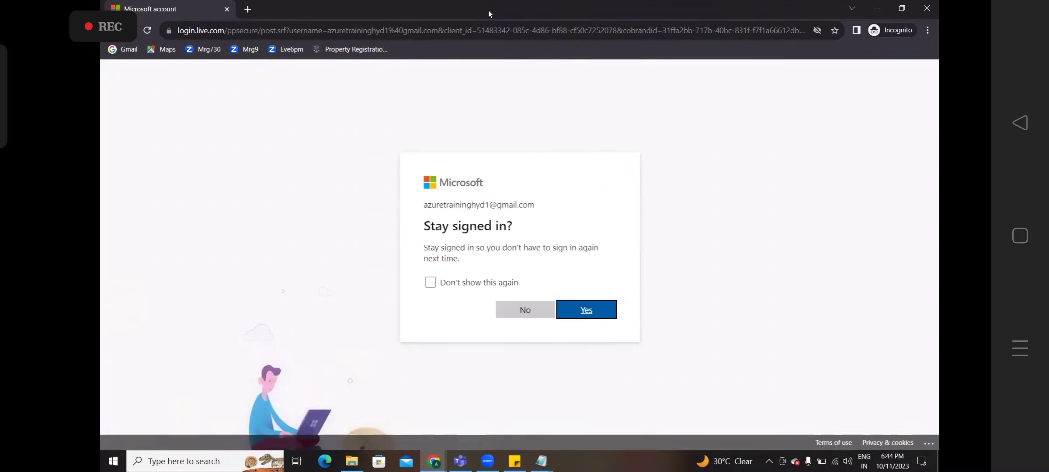
pyautogui.press('Return')
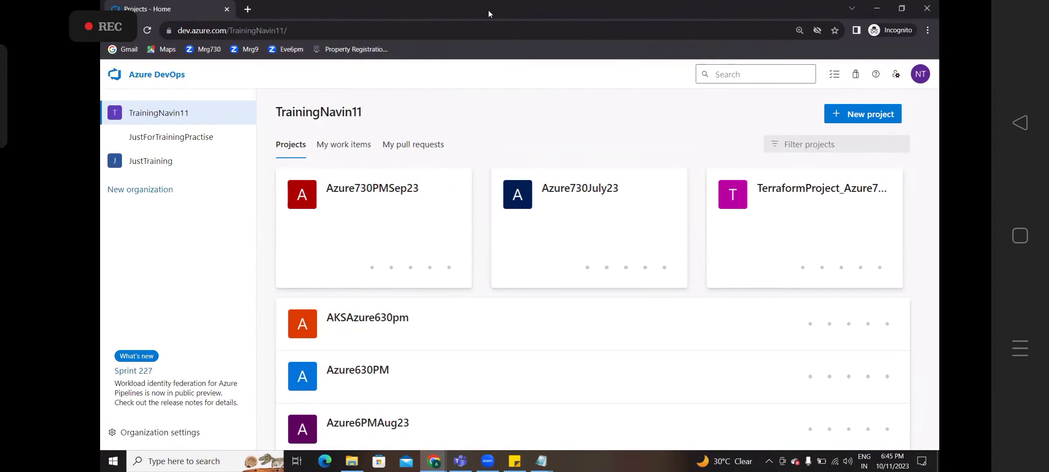
pyautogui.click(576, 200)
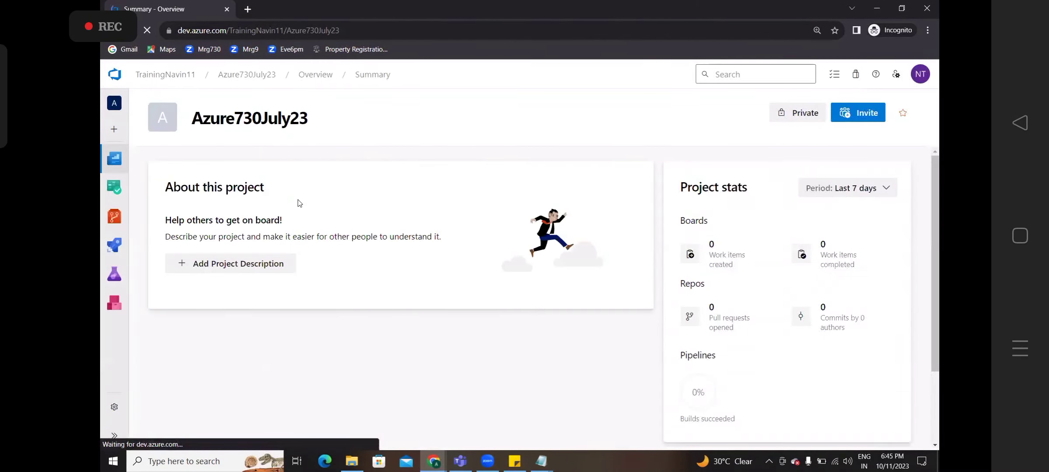
pyautogui.moveTo(114, 257)
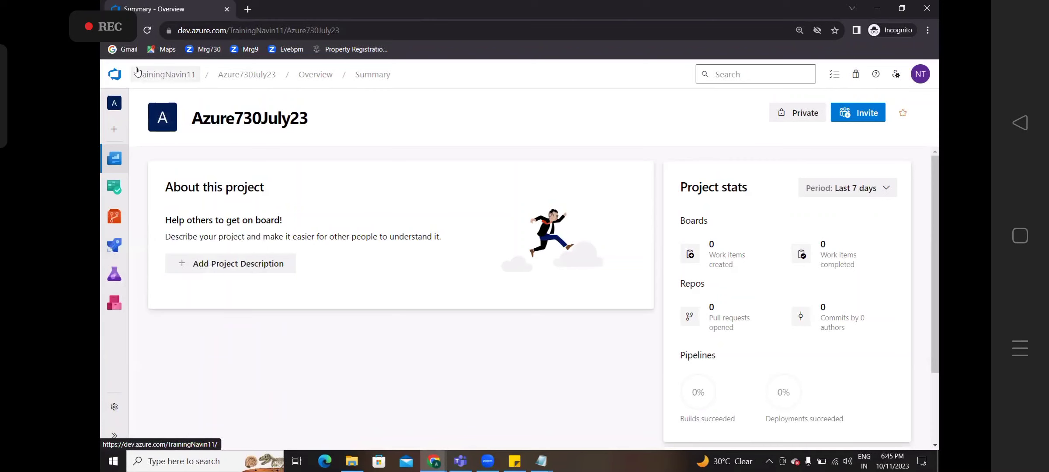
pyautogui.click(114, 75)
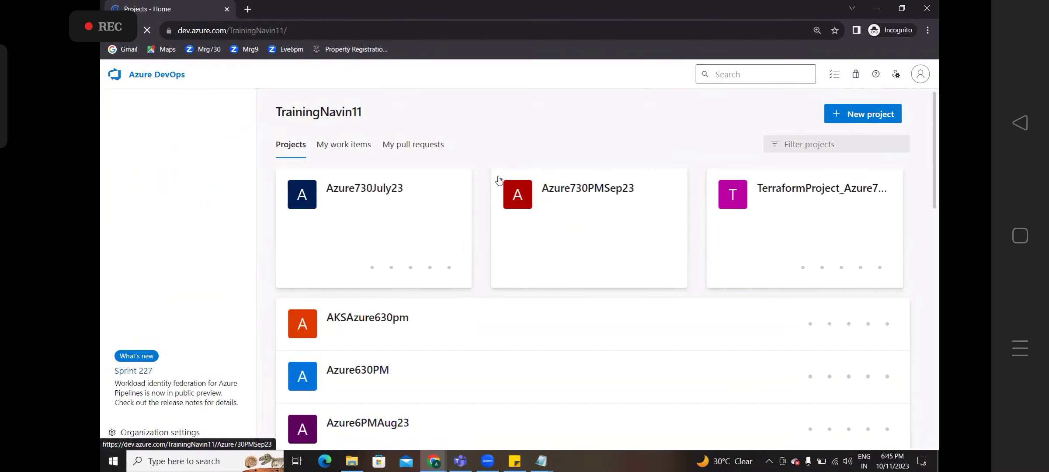
pyautogui.click(366, 337)
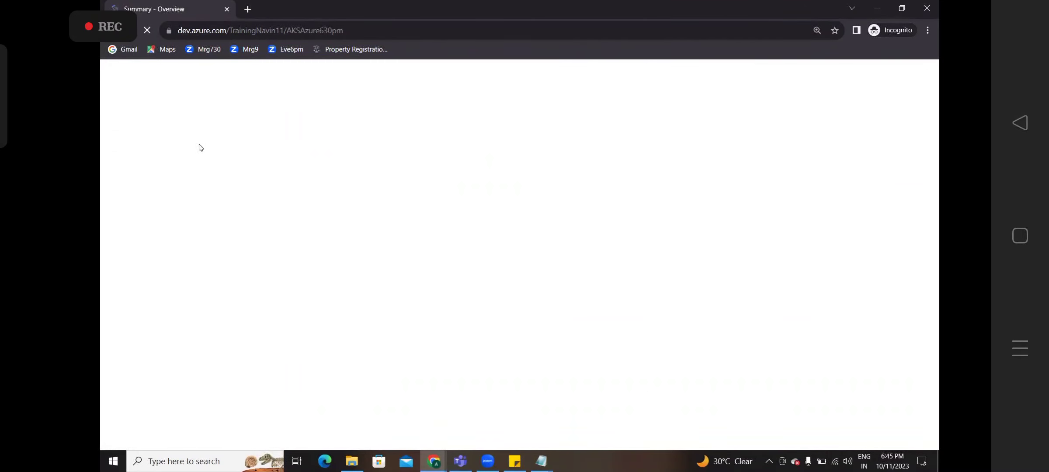
pyautogui.click(115, 74)
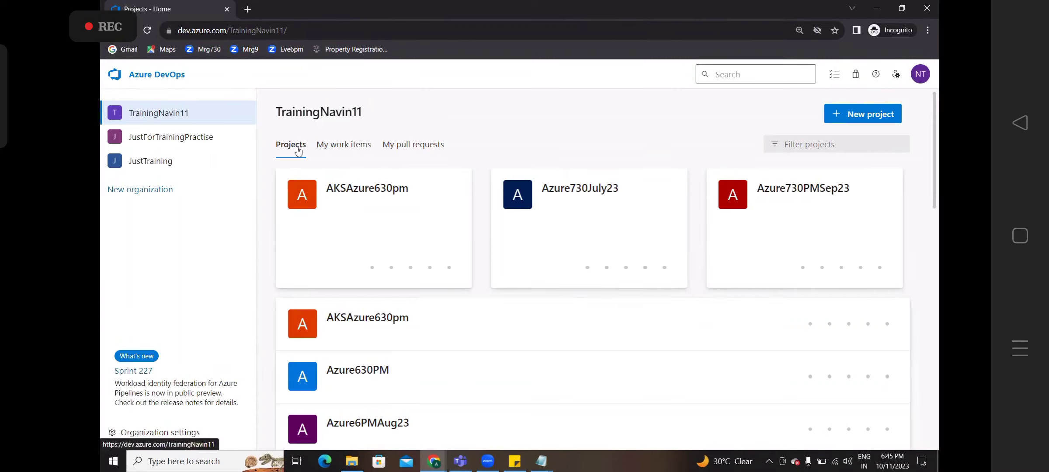
pyautogui.click(341, 423)
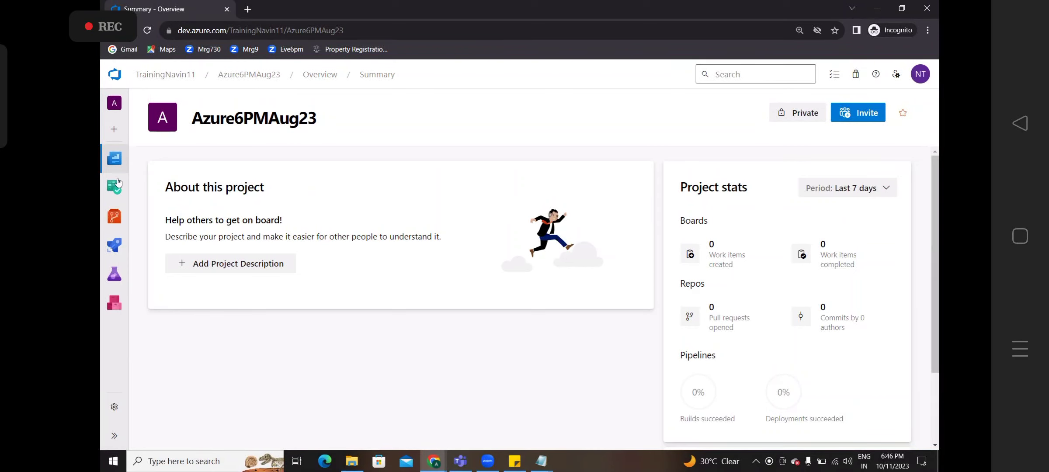
pyautogui.click(160, 72)
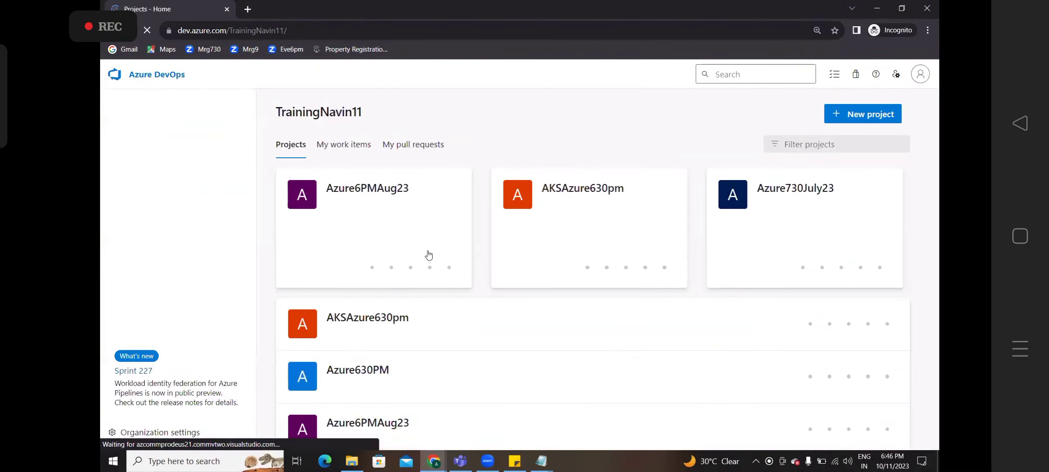
pyautogui.scroll(-5, 935, 304)
pyautogui.scroll(-10, 934, 305)
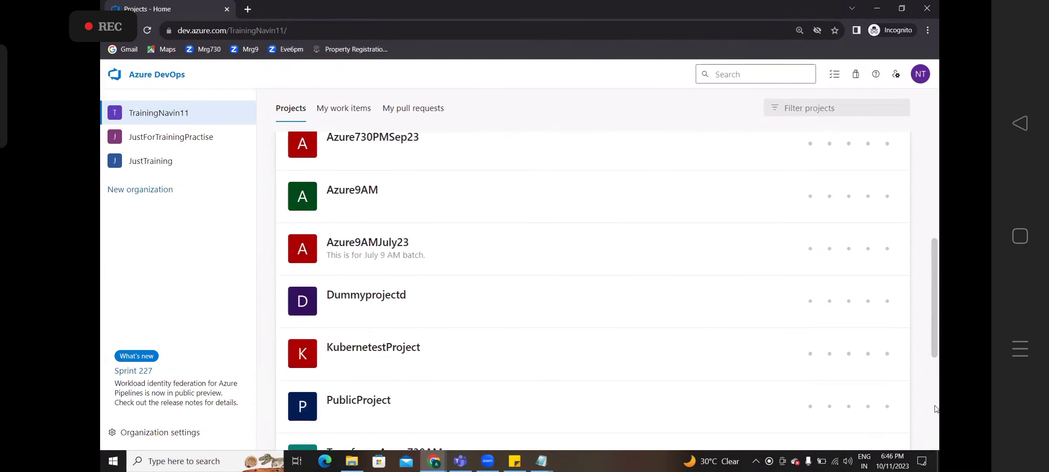
pyautogui.scroll(9, 935, 288)
pyautogui.scroll(5, 935, 276)
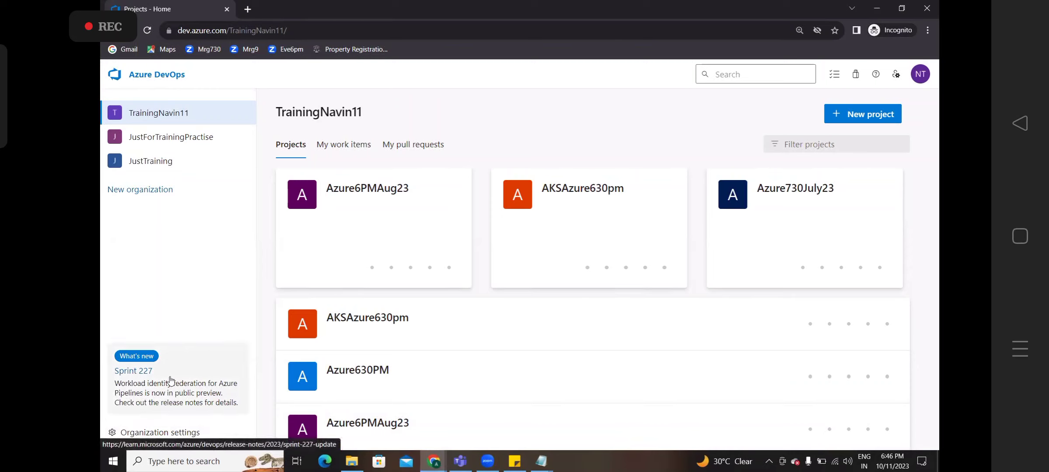
# - Open TrainingNavin11's Organization settings overview, showing the dev.azure.com URL and South India region
pyautogui.click(150, 434)
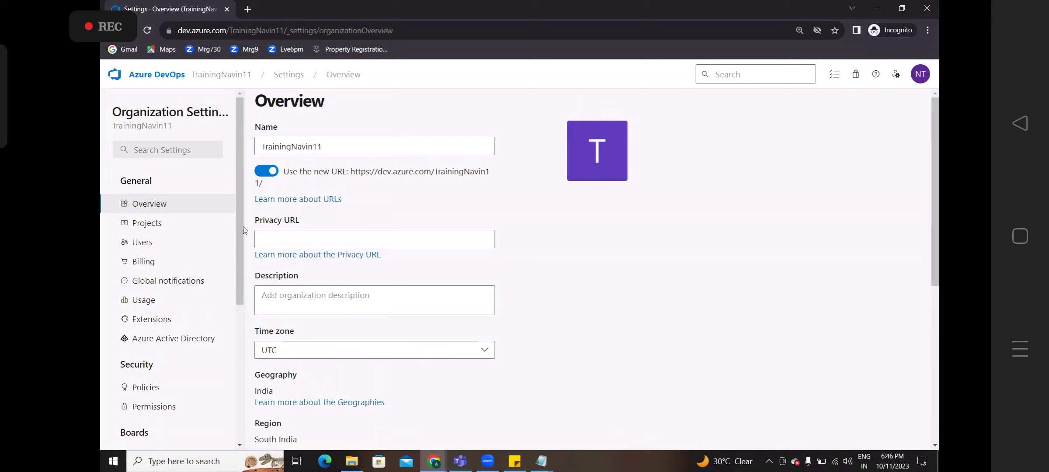
pyautogui.moveTo(243, 226); pyautogui.dragTo(240, 251)
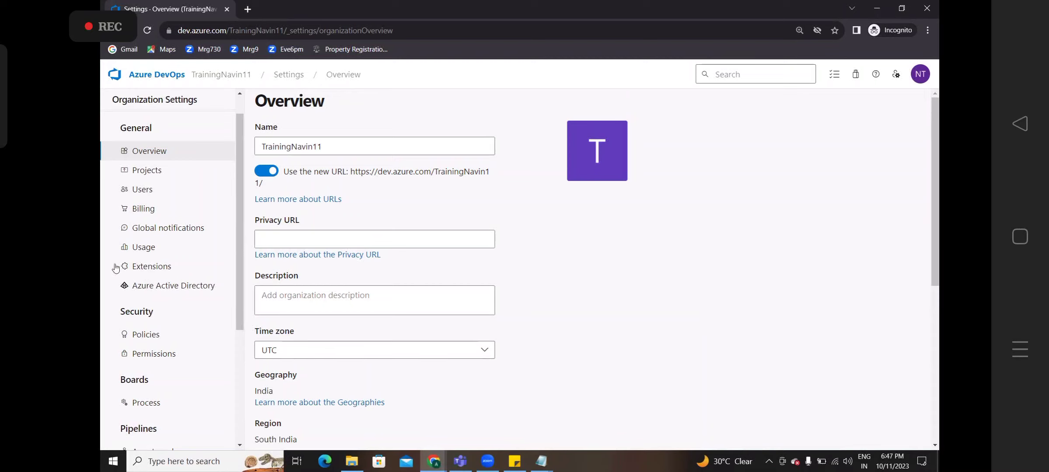
# - Open the Extensions page listing the Ansible, SonarCloud and Terraform extensions
pyautogui.click(151, 268)
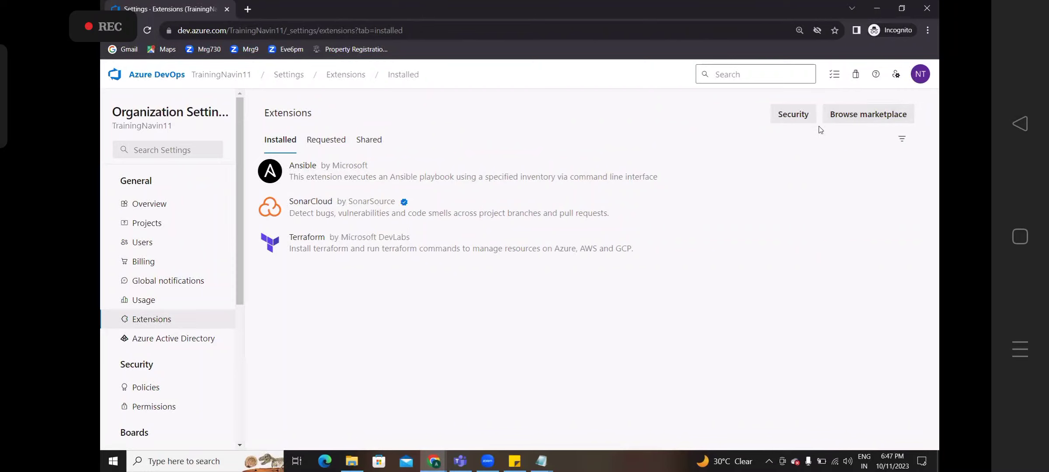
# - Open the Azure DevOps extensions marketplace in a new tab and enter 'sonarcloud' as the search term
pyautogui.click(858, 116)
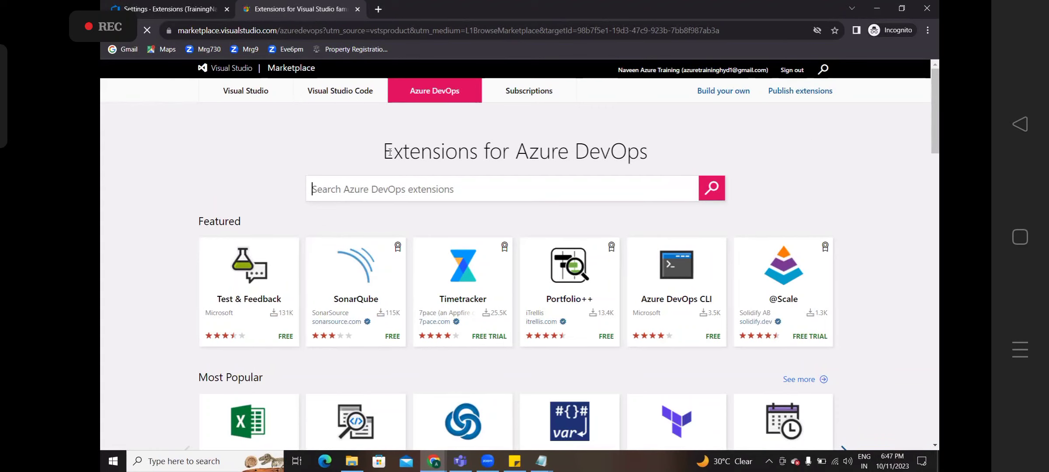
pyautogui.moveTo(390, 152); pyautogui.dragTo(599, 157)
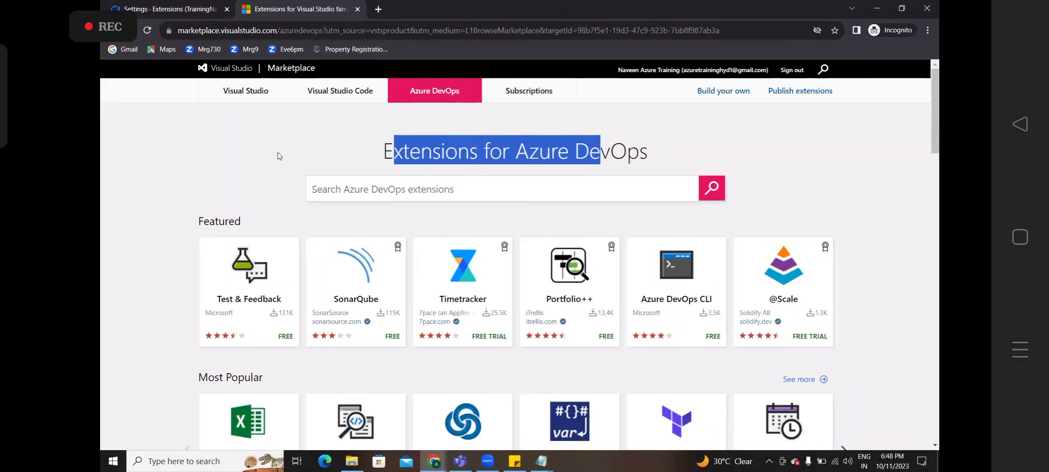
pyautogui.click(349, 195)
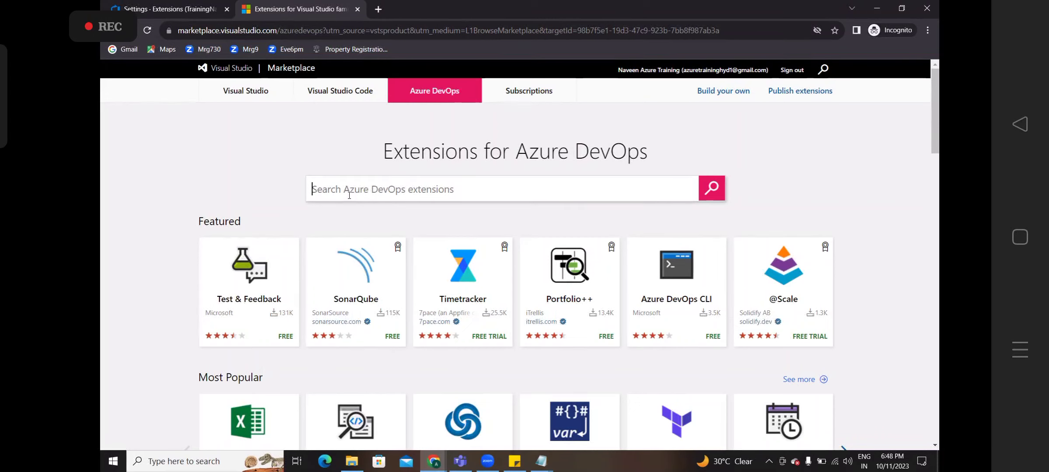
pyautogui.write('sonarclou')
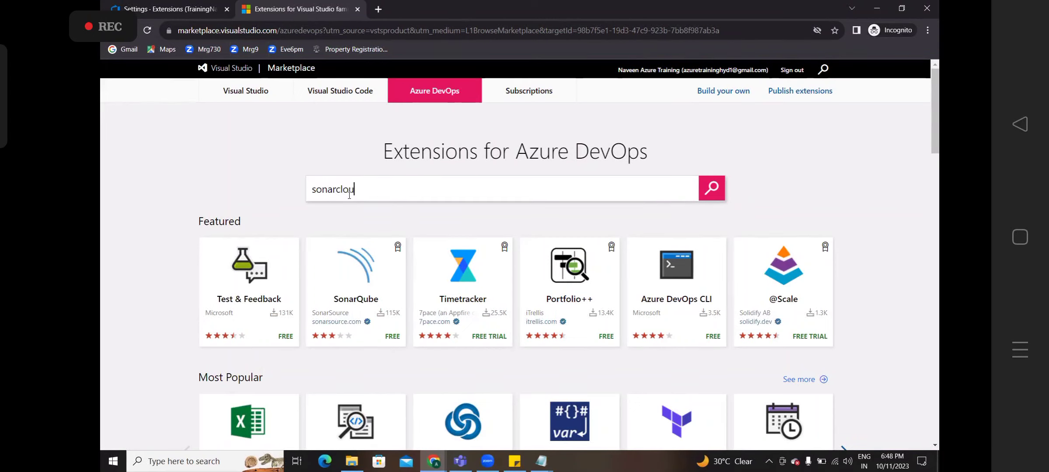
pyautogui.write('d')
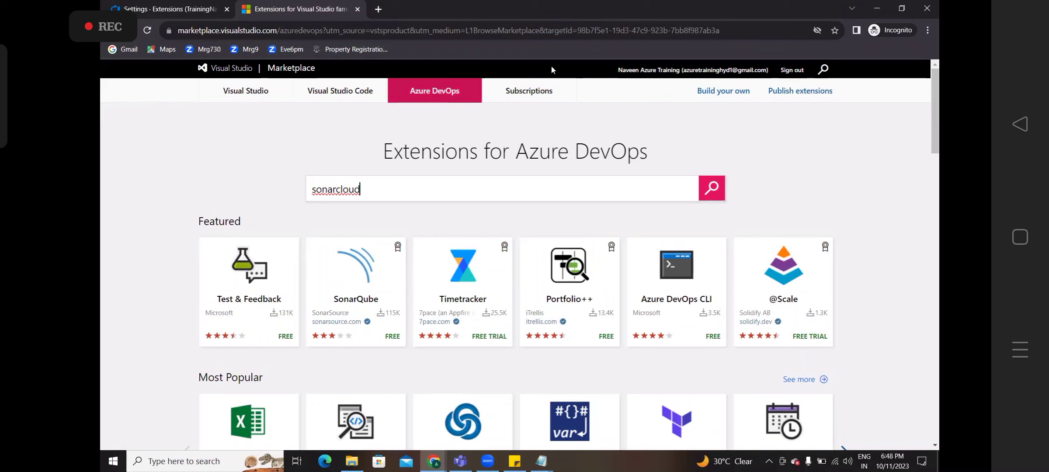
pyautogui.click(516, 59)
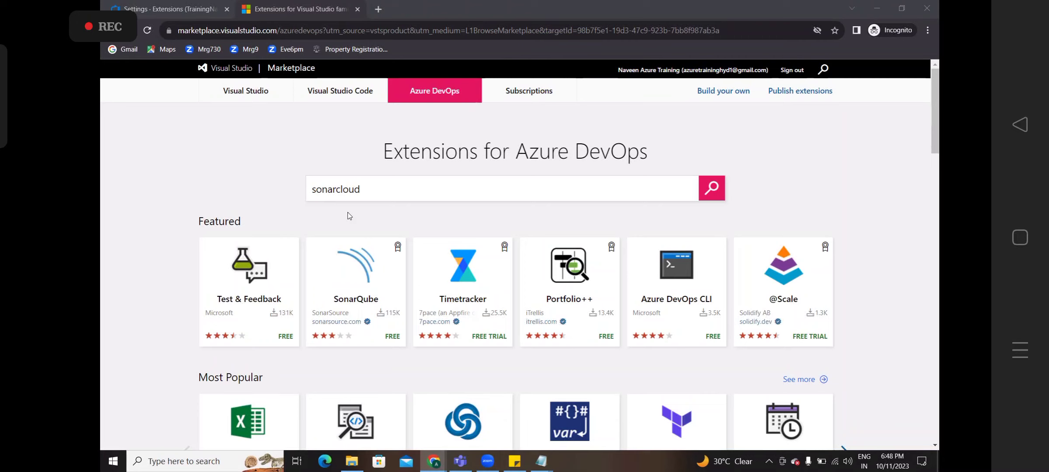
pyautogui.click(376, 193)
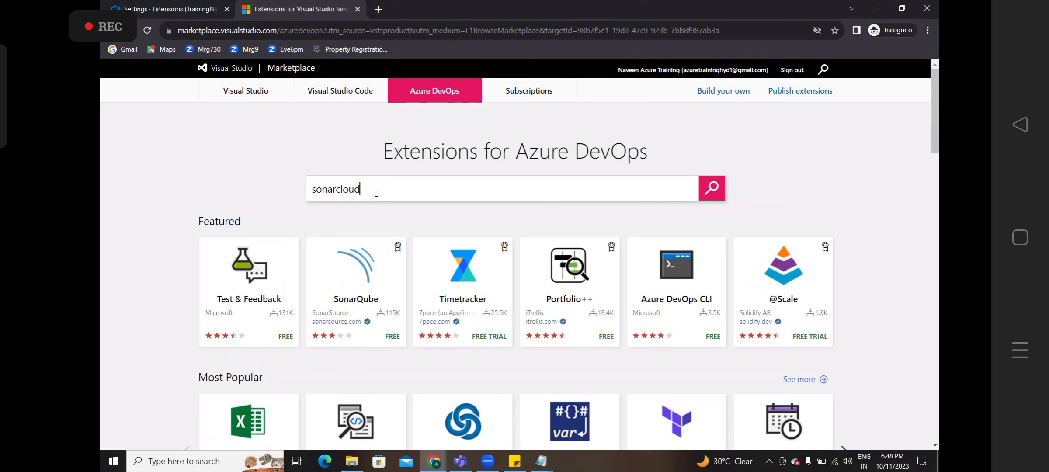
# - Search the marketplace for sonarcloud and open the SonarCloud by SonarSource extension page
pyautogui.press('Return')
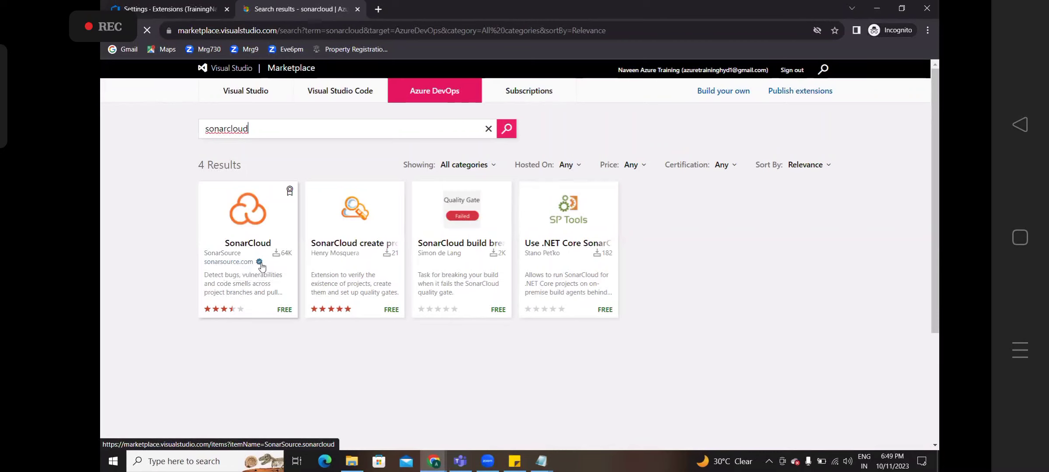
pyautogui.moveTo(262, 266)
pyautogui.click(264, 280)
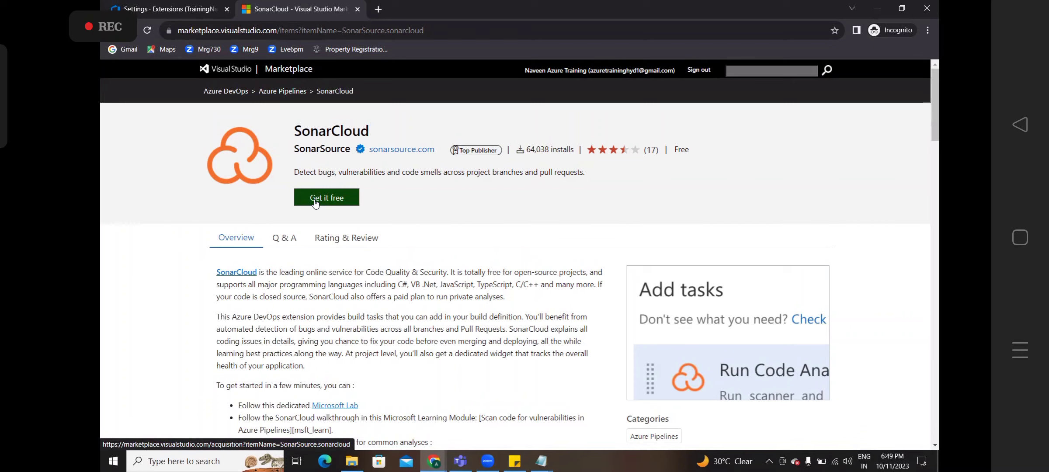
# - Choose Get it free on the SonarCloud extension page to start installing it
pyautogui.click(315, 199)
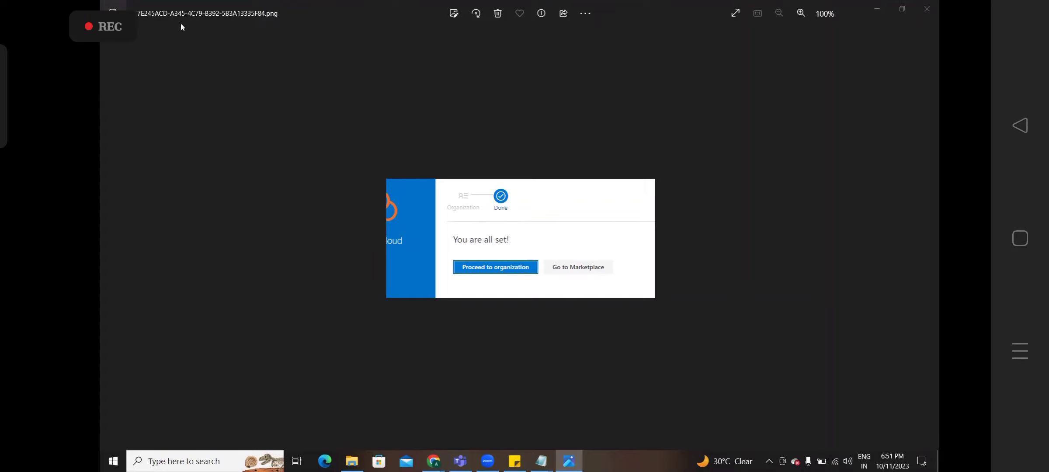
# - Close the screenshot and go back to the organization's installed extensions list showing SonarCloud
pyautogui.click(927, 10)
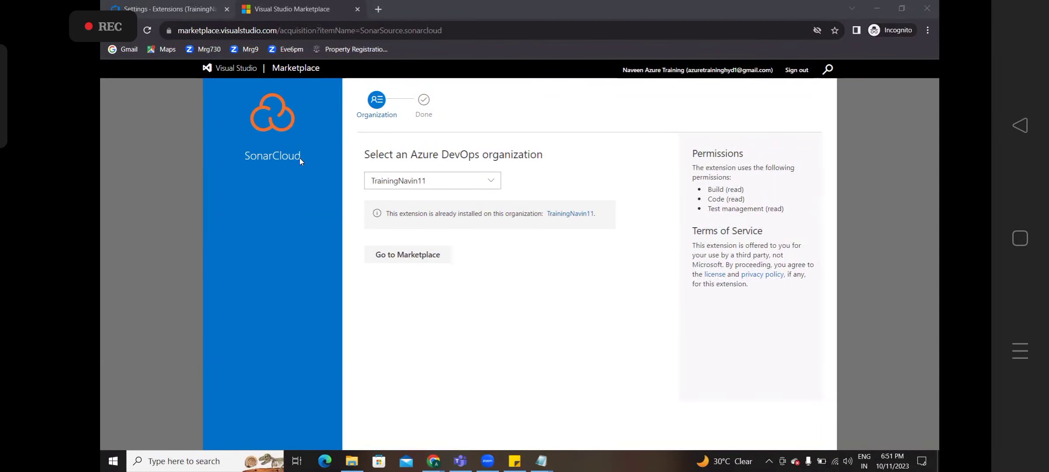
pyautogui.click(197, 8)
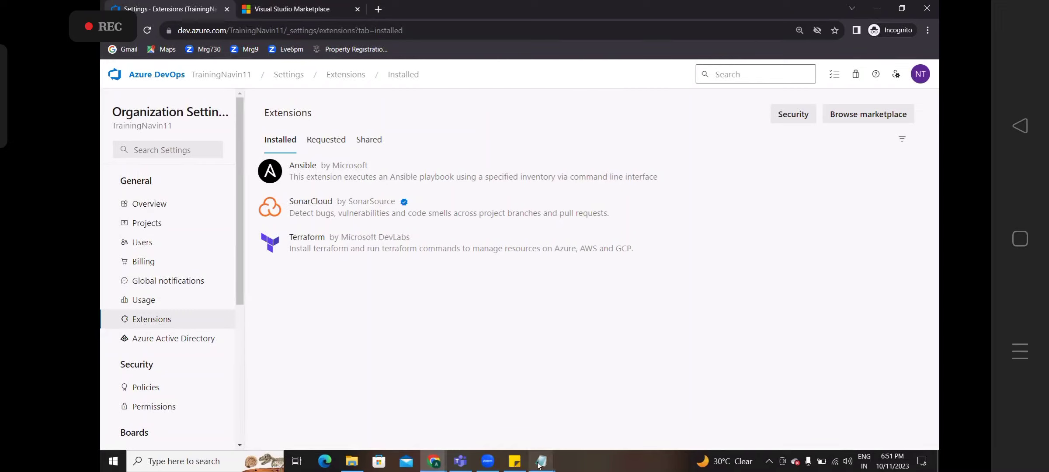
pyautogui.moveTo(542, 462)
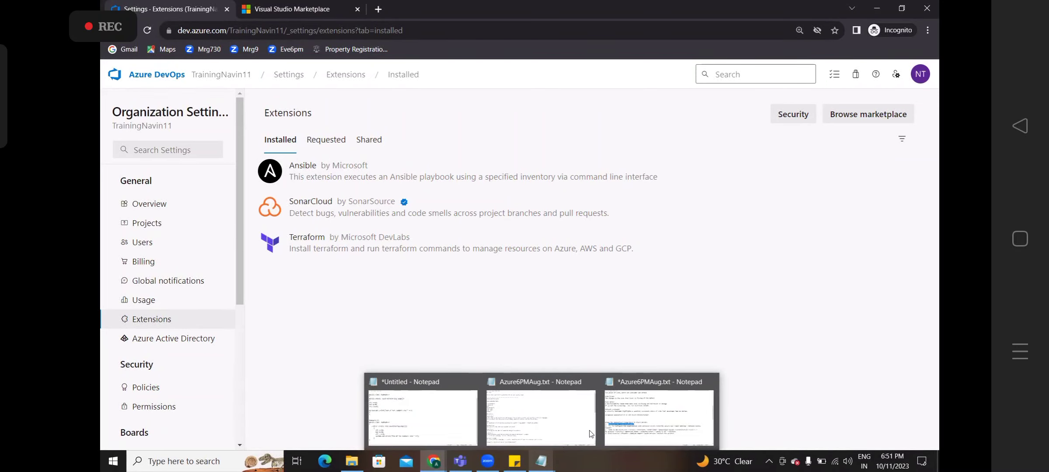
# - Review step 2 of the Notepad integration notes, highlighting the word 'token', then minimise Notepad
pyautogui.click(635, 420)
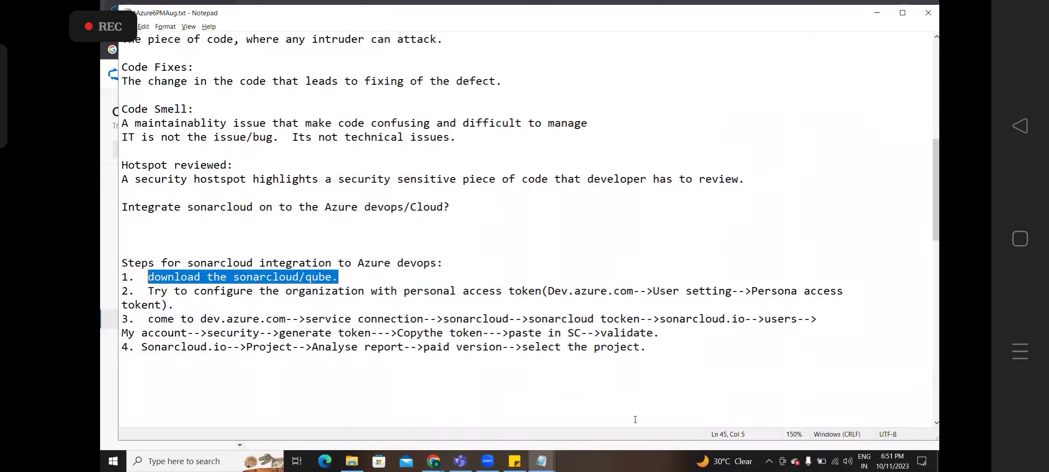
pyautogui.click(236, 295)
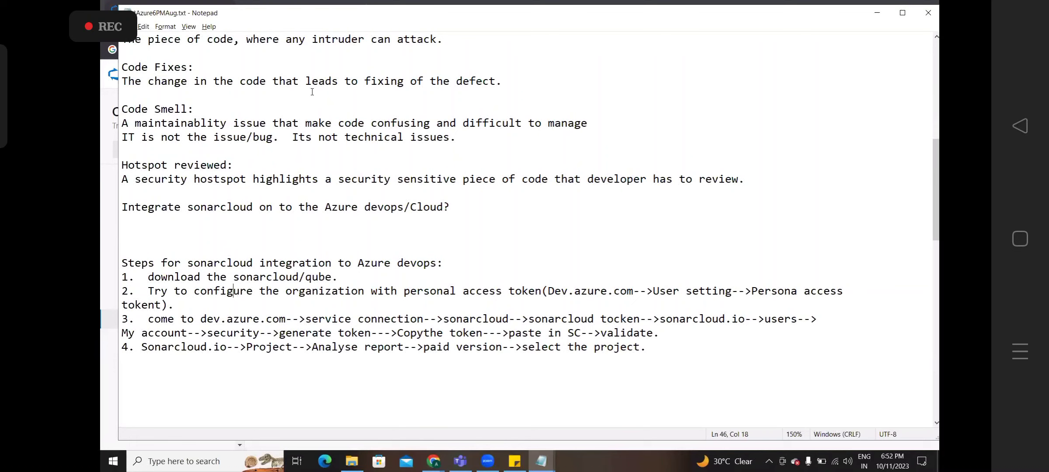
pyautogui.click(500, 4)
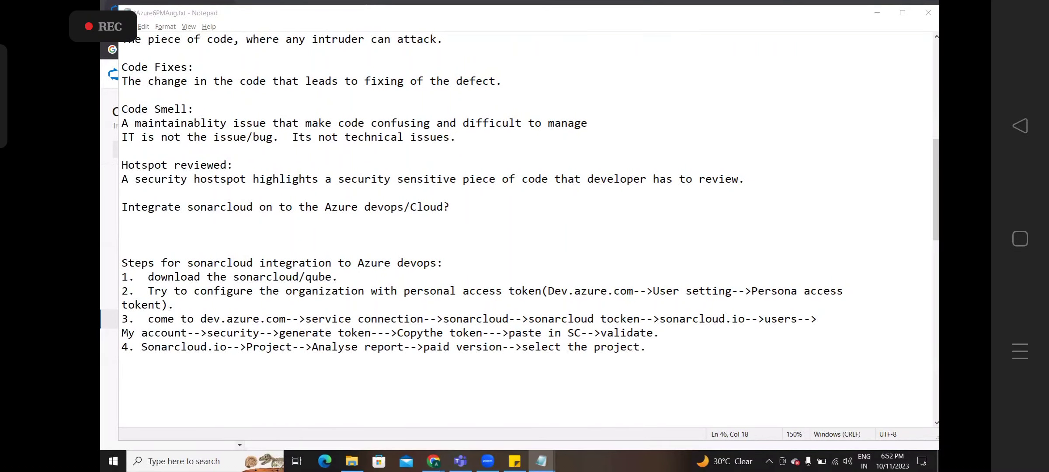
pyautogui.doubleClick(525, 291)
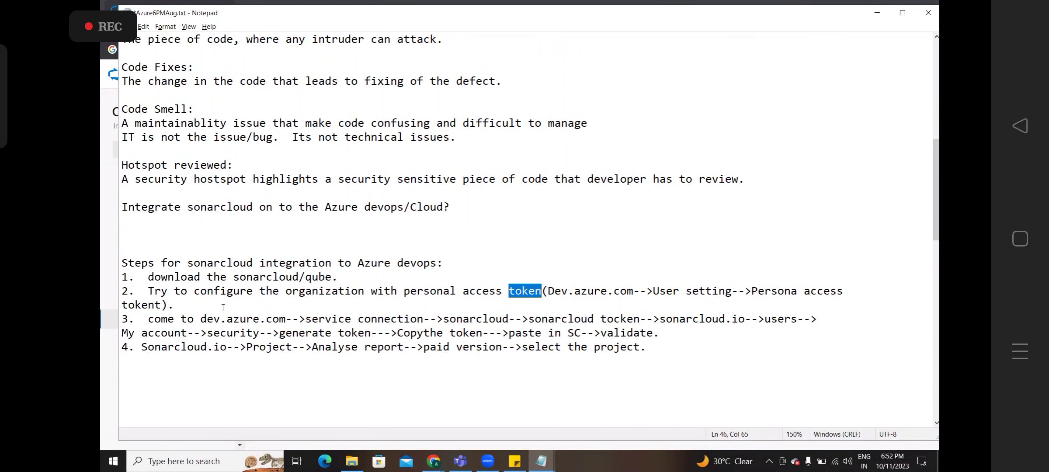
pyautogui.click(552, 291)
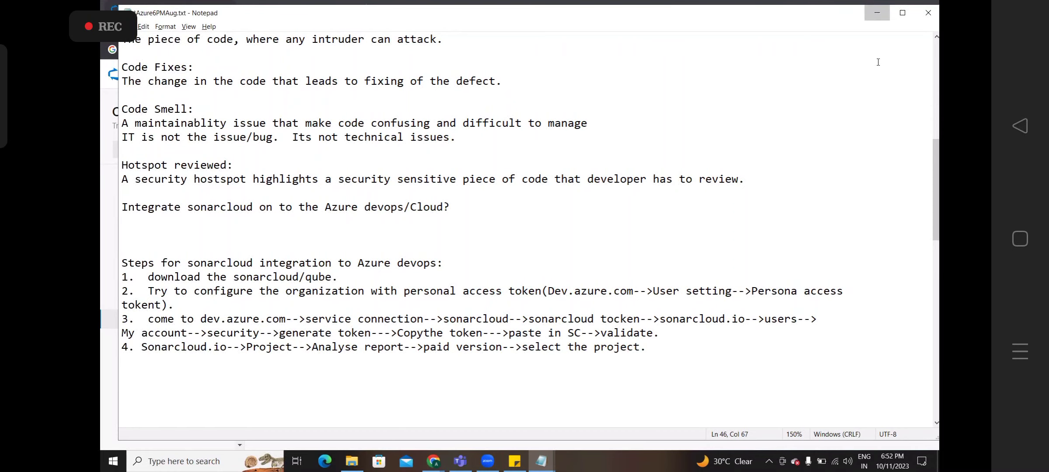
pyautogui.click(877, 13)
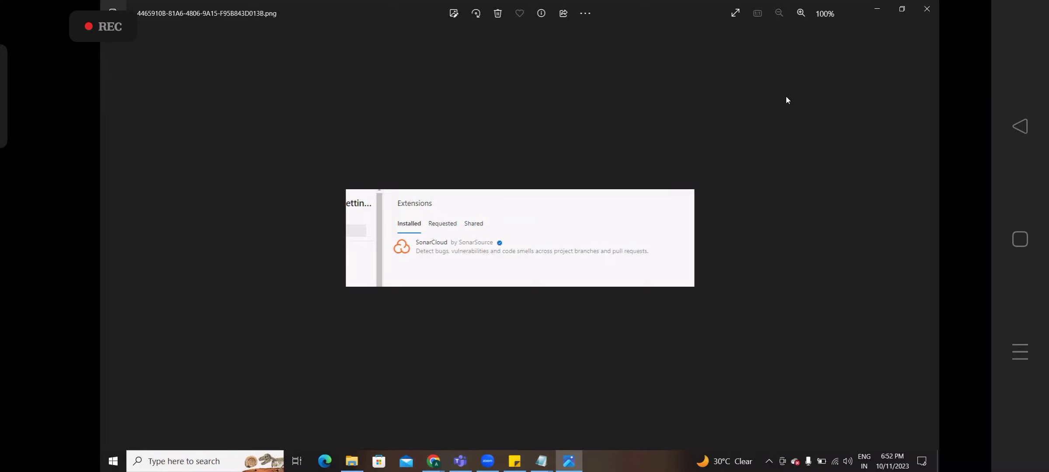
# - Close the installed SonarCloud extension screenshot and open a new incognito tab
pyautogui.click(927, 9)
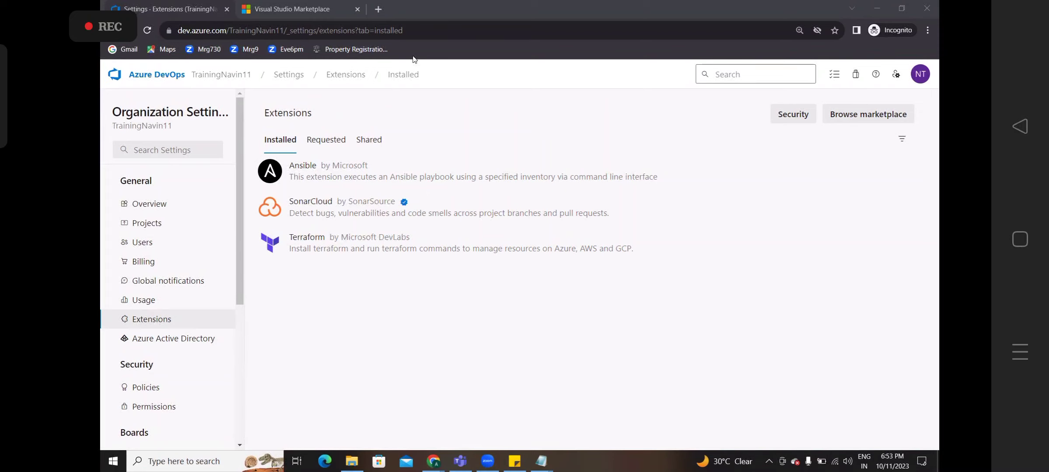
pyautogui.hotkey('ctrl', 't')
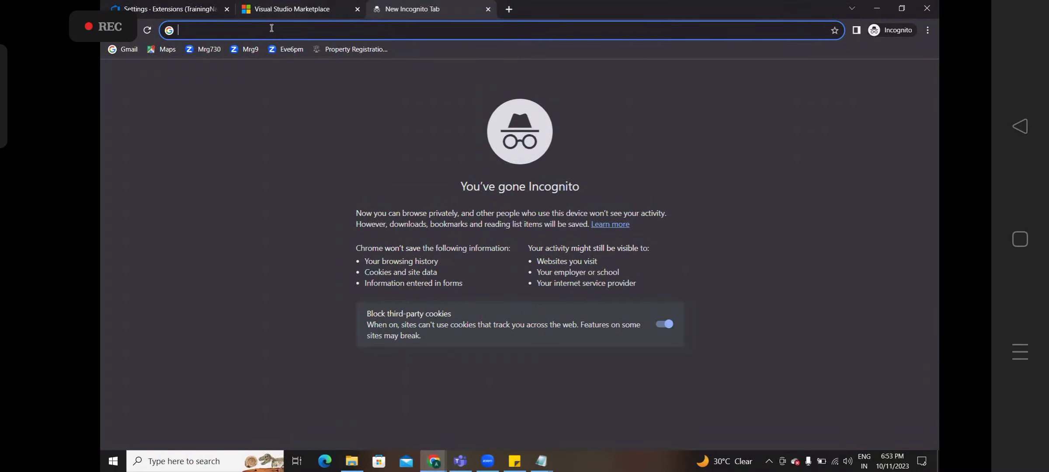
# - Enter sonarcloud.io in the incognito tab's address bar, checking the notes, and load the site
pyautogui.write('sonarcloud.io')
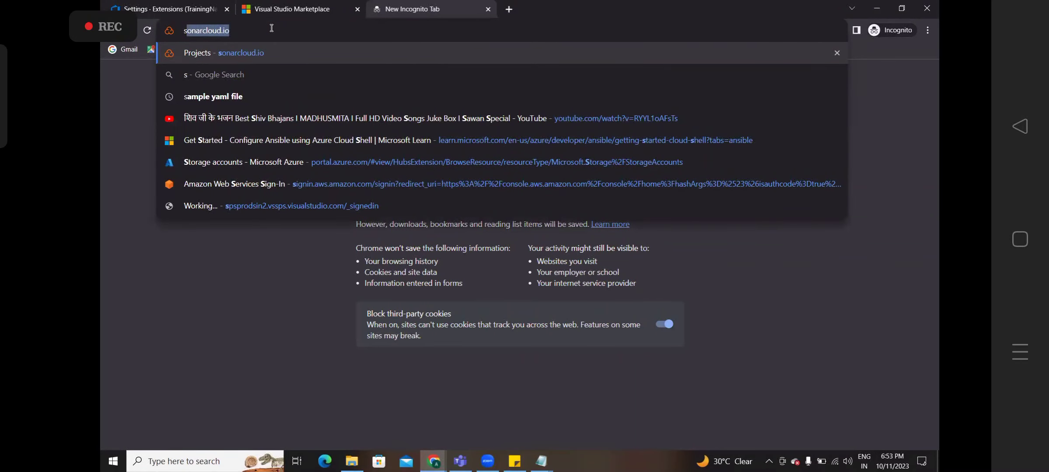
pyautogui.hotkey('ctrl', 'a')
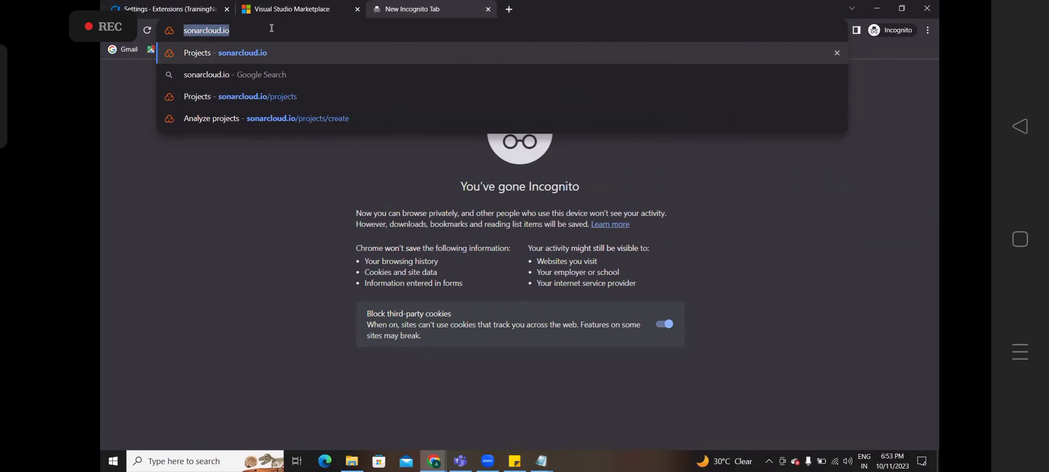
pyautogui.hotkey('alt', 'Tab')
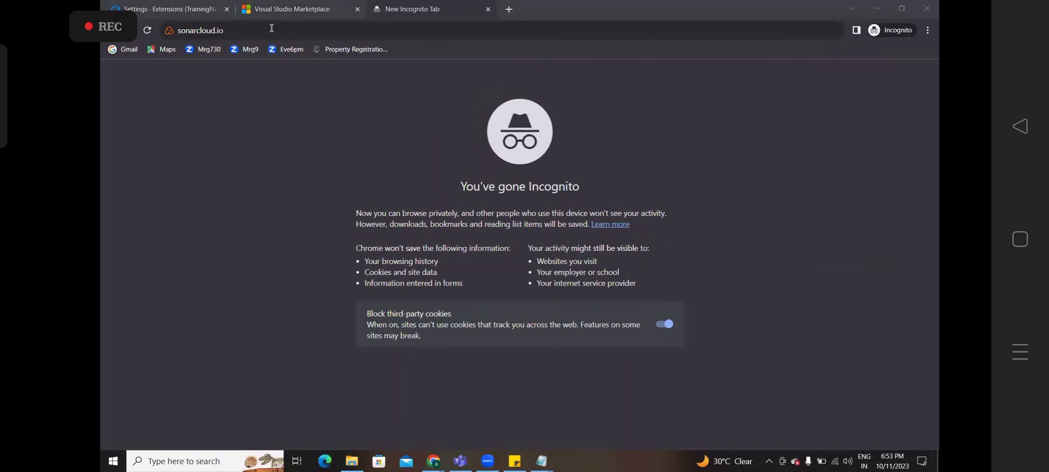
pyautogui.hotkey('alt', 'Tab')
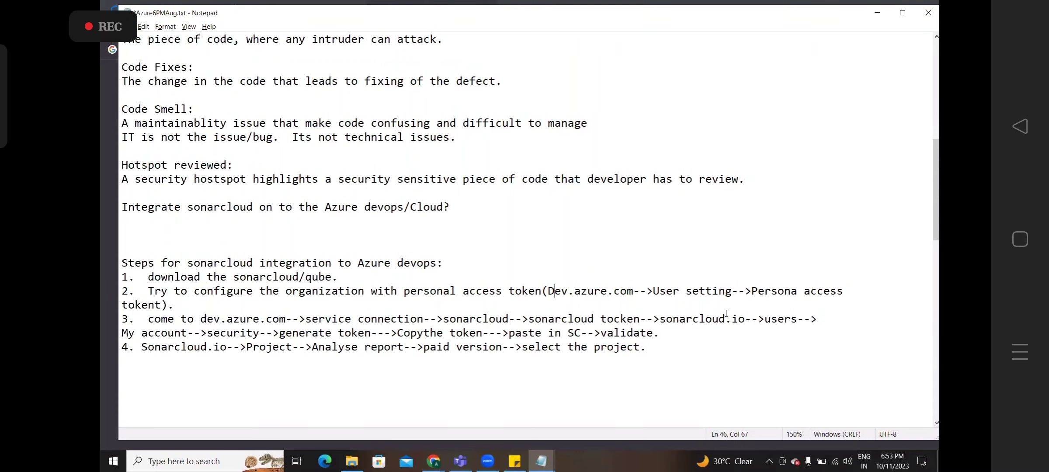
pyautogui.hotkey('alt', 'Tab')
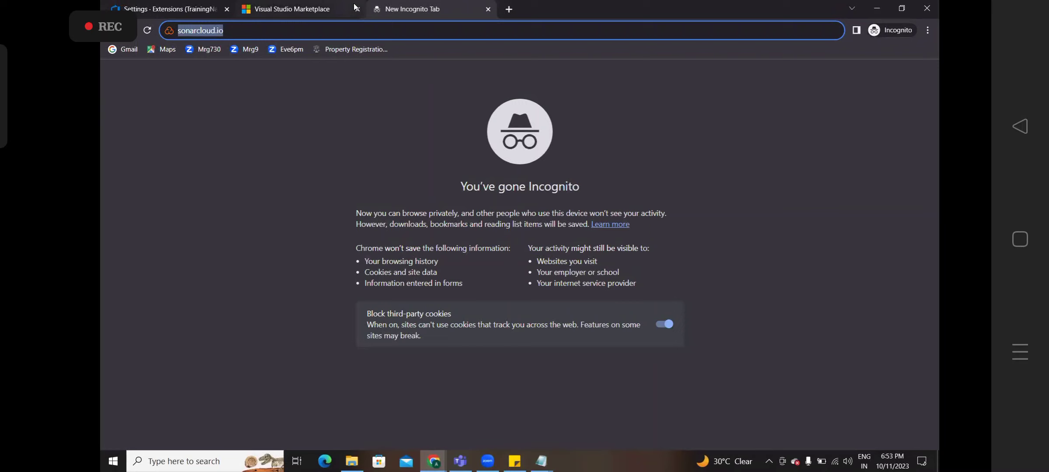
pyautogui.moveTo(355, 6)
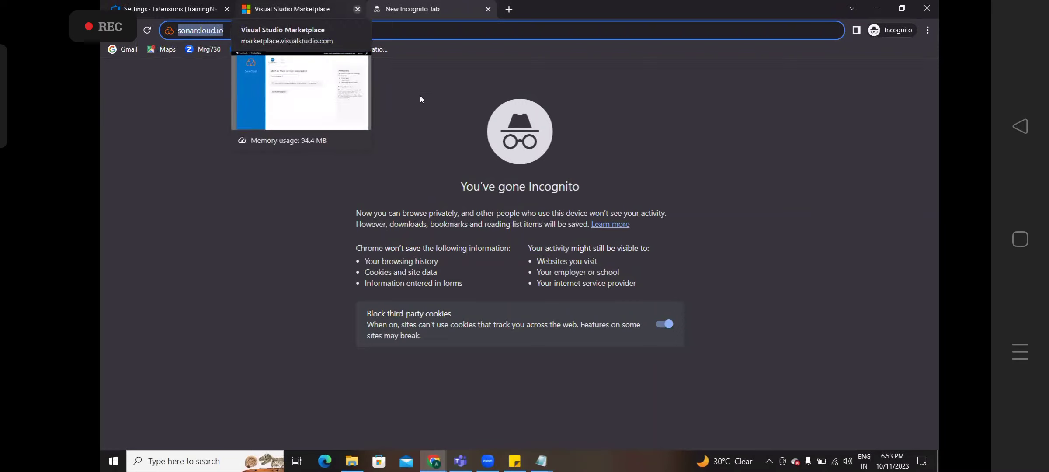
pyautogui.click(379, 60)
pyautogui.hotkey('ctrl', 'l')
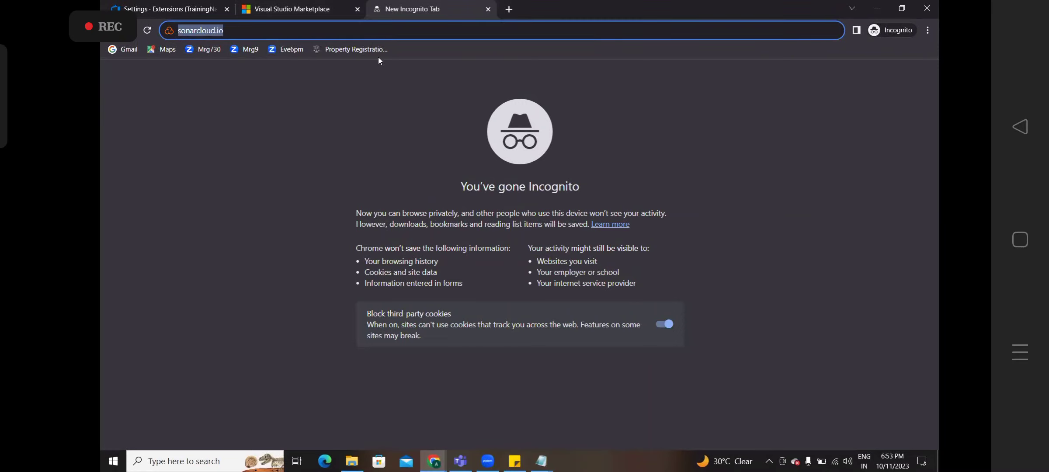
pyautogui.press('Return')
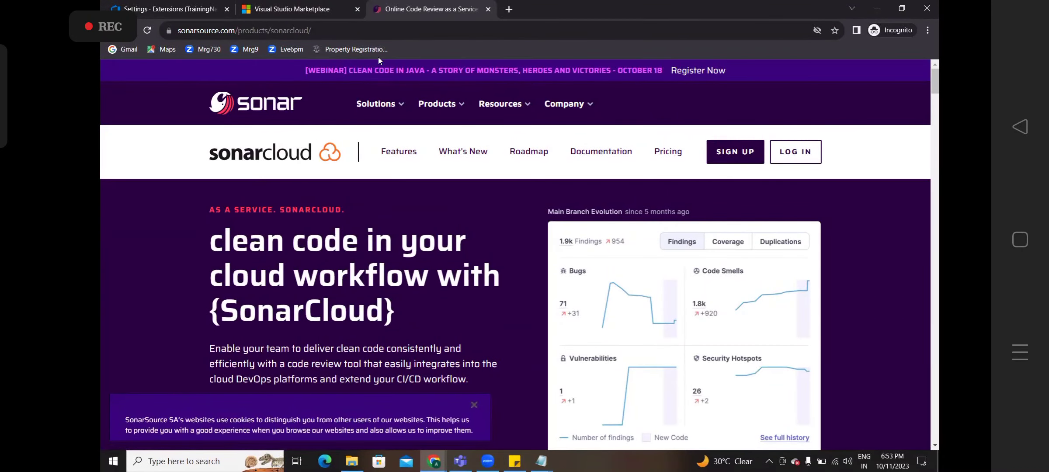
# - Go from the SonarCloud product page to the Log in to SonarCloud page
pyautogui.click(376, 103)
pyautogui.scroll(-2, 594, 245)
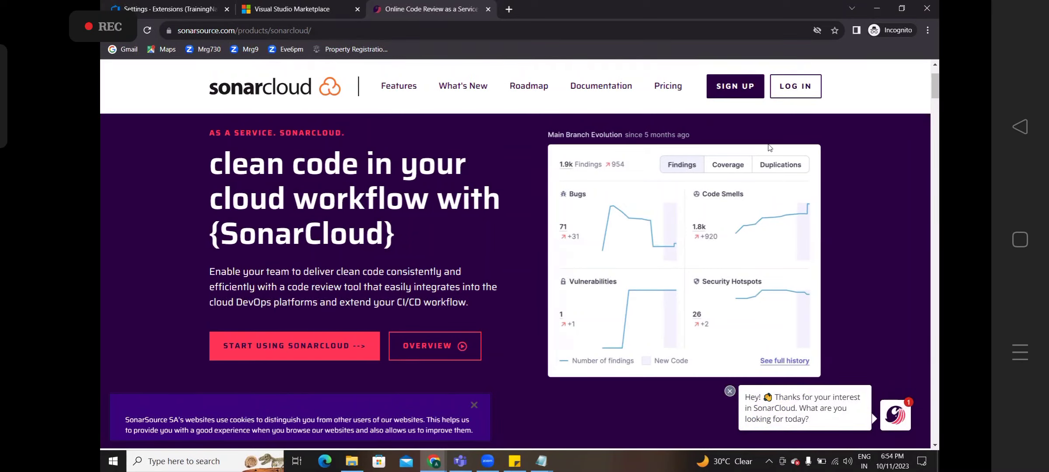
pyautogui.click(790, 97)
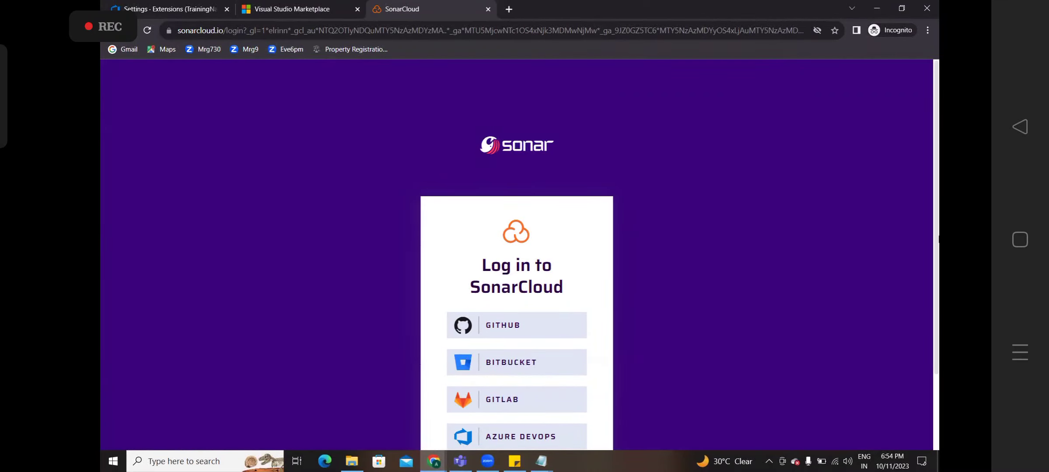
pyautogui.moveTo(939, 261); pyautogui.dragTo(938, 298)
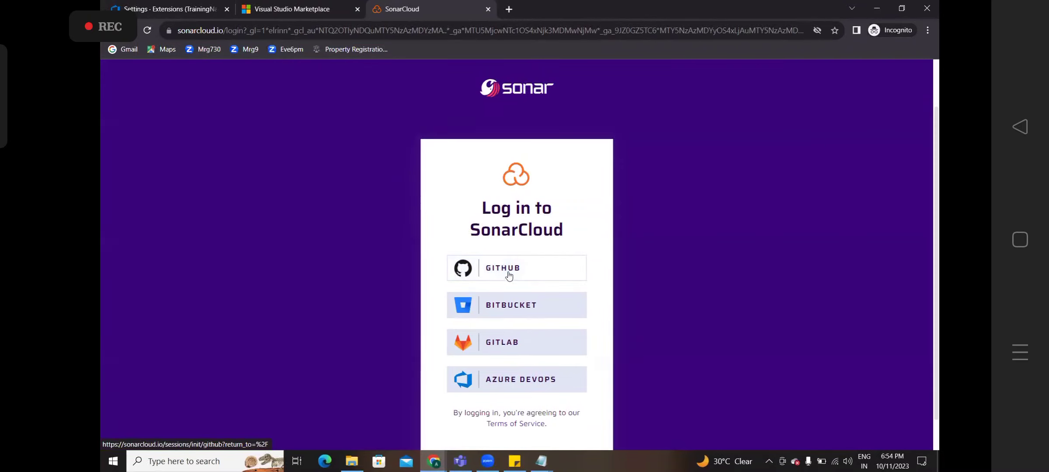
# - Choose Azure DevOps sign-in and submit the Microsoft account e-mail address, correcting typos
pyautogui.click(510, 382)
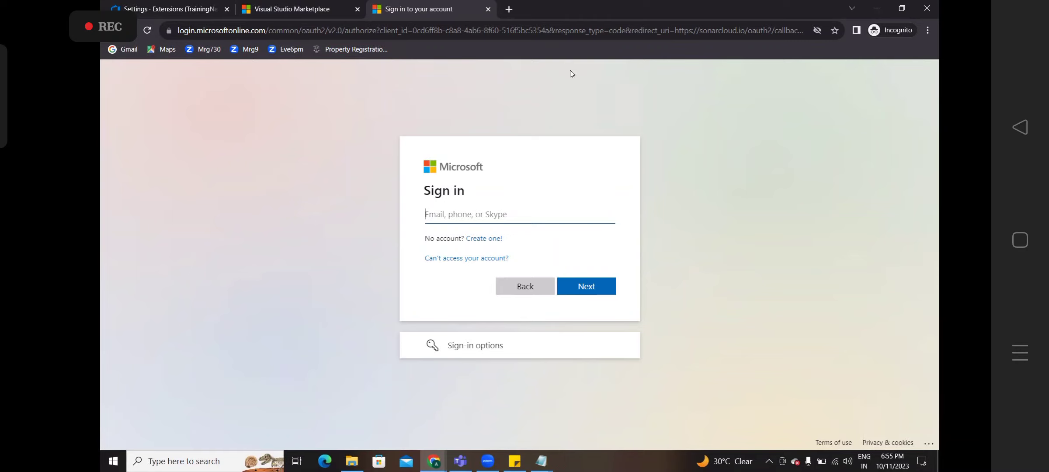
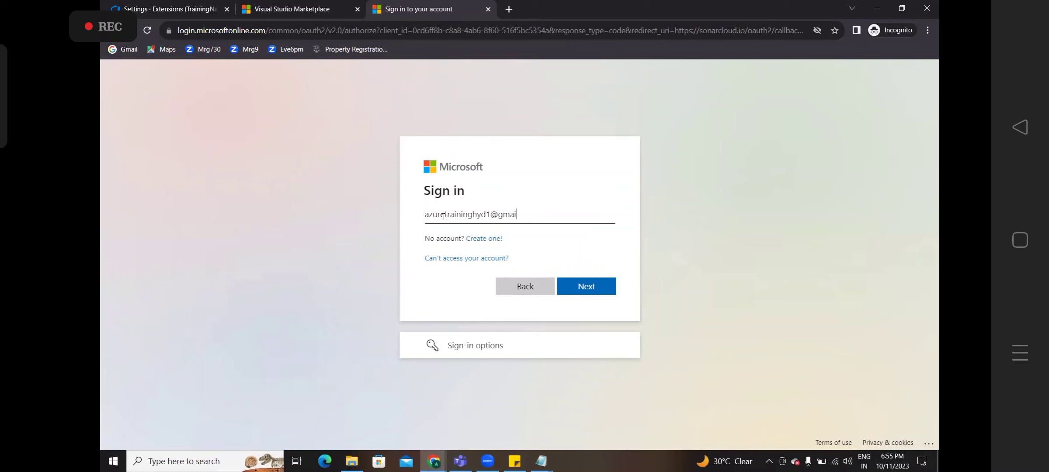
pyautogui.press('Return')
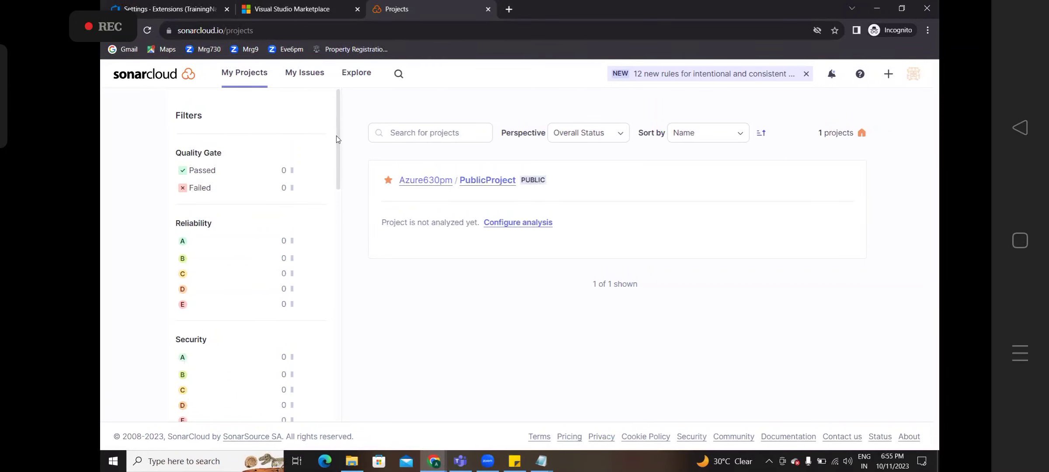
# - Switch from SonarCloud My Projects back to the integration notes in Notepad
pyautogui.hotkey('alt', 'Tab')
pyautogui.hotkey('alt', 'Tab')
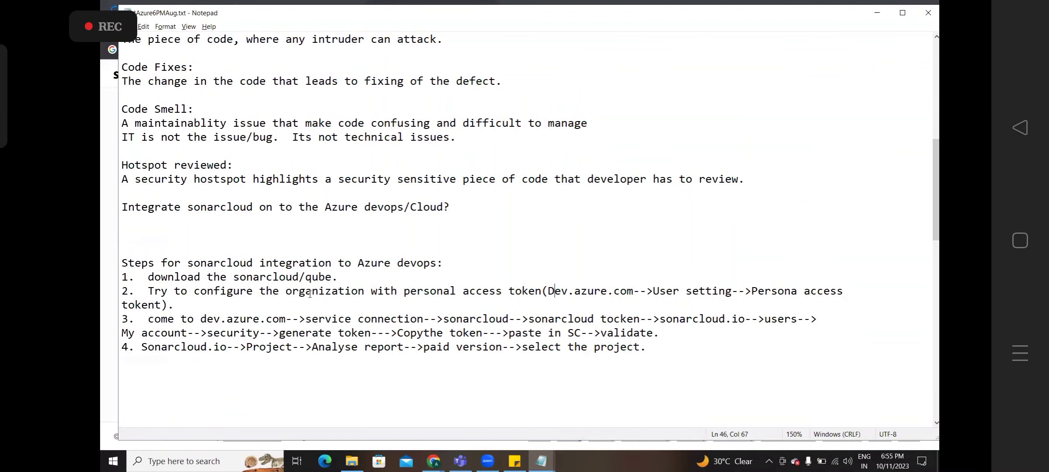
# - Highlight step 2's personal access token instructions in Notepad, then return to SonarCloud's My Projects
pyautogui.moveTo(495, 307); pyautogui.dragTo(741, 301)
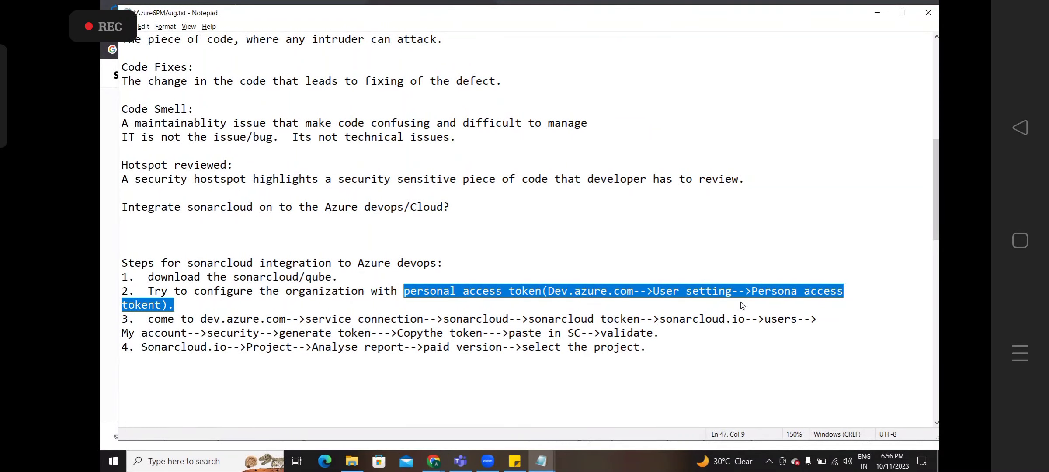
pyautogui.hotkey('alt', 'Tab')
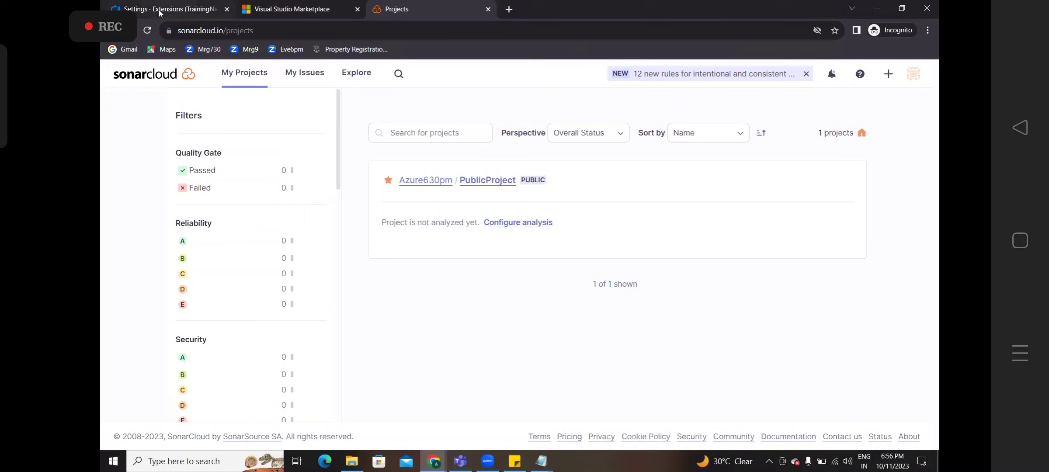
# - Open Personal access tokens from the Azure DevOps User settings gear menu
pyautogui.click(160, 13)
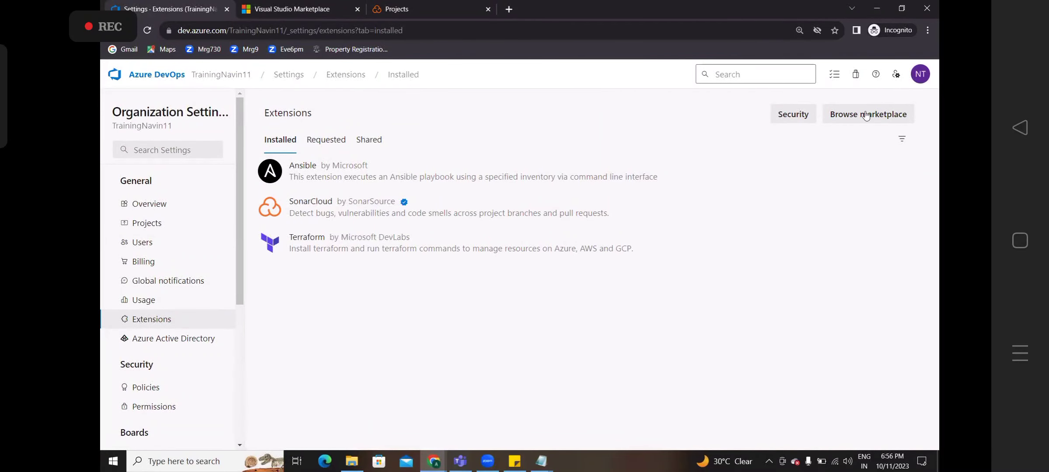
pyautogui.click(919, 75)
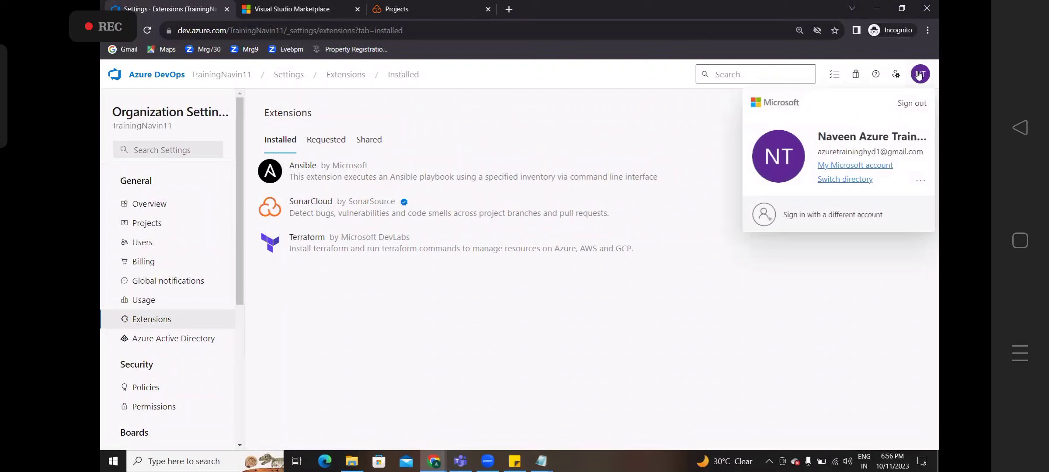
pyautogui.click(895, 76)
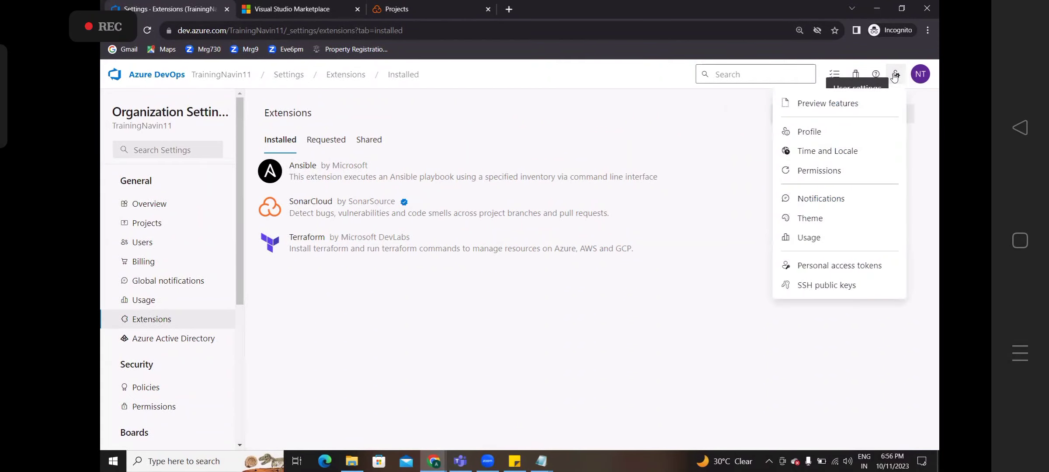
pyautogui.click(819, 275)
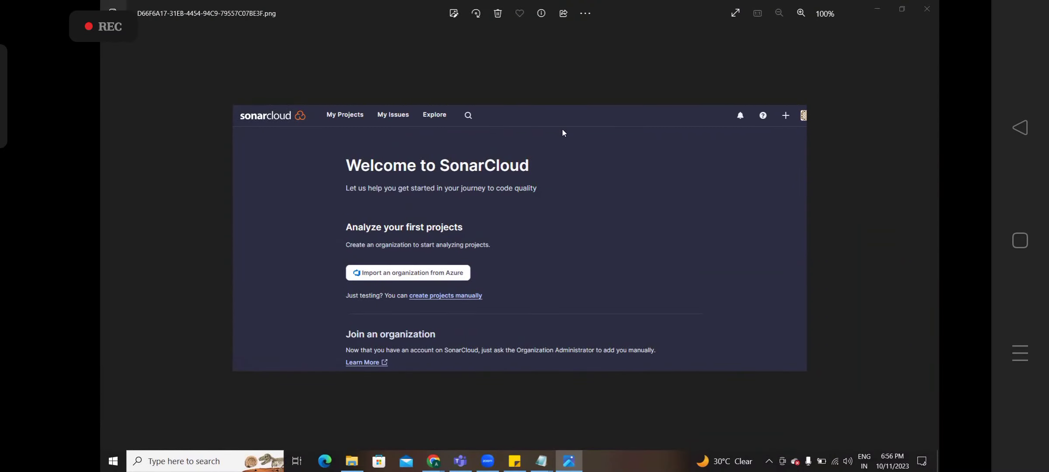
# - Close the Photos viewer showing the SonarCloud welcome screenshot
pyautogui.click(921, 17)
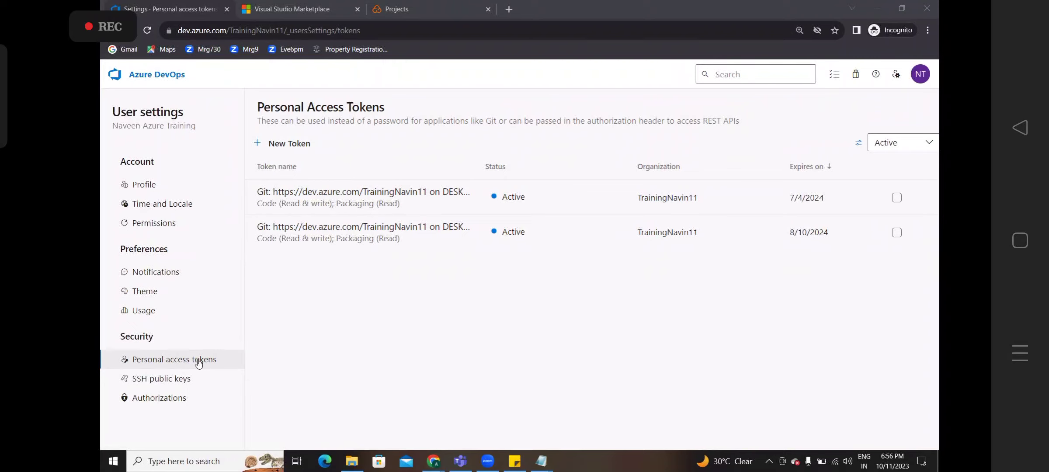
# - Start a new personal access token named 'sonarcloudtoken' with Full access scope
pyautogui.click(451, 306)
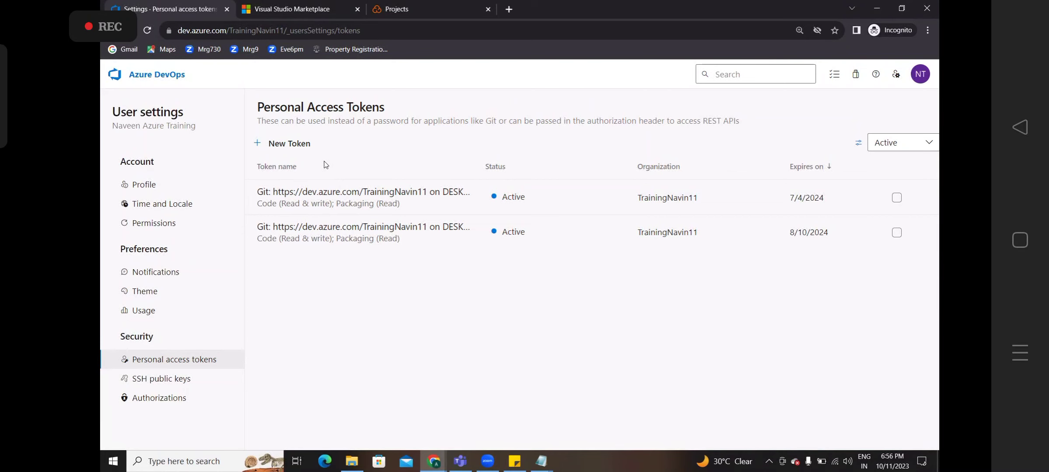
pyautogui.click(303, 147)
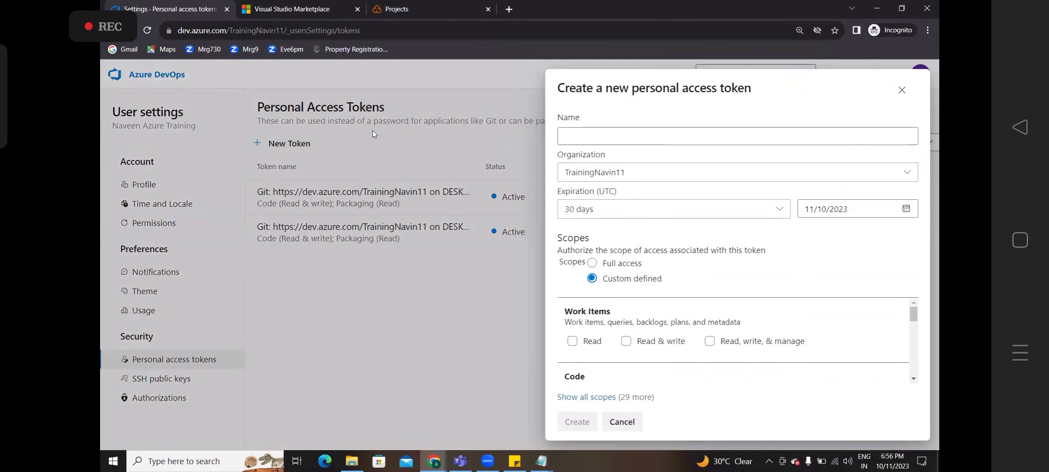
pyautogui.click(612, 137)
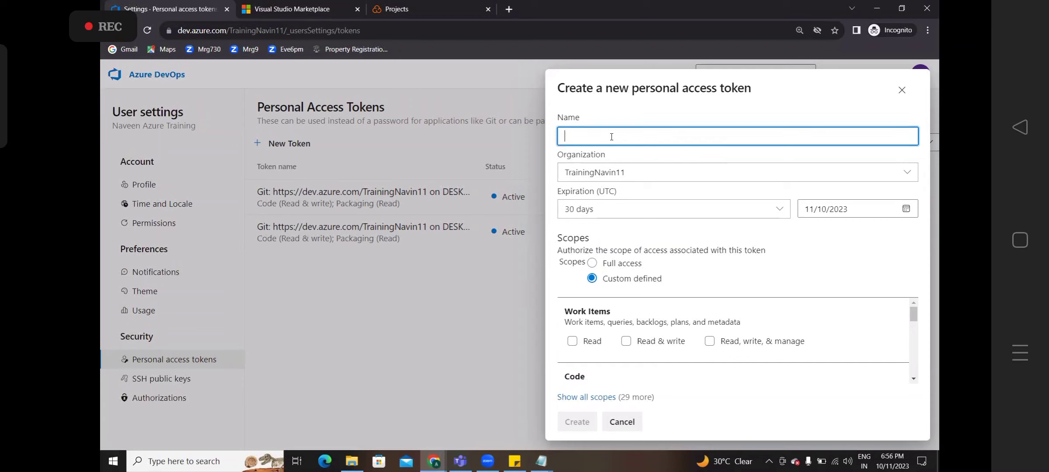
pyautogui.write('sonarcloudtoken')
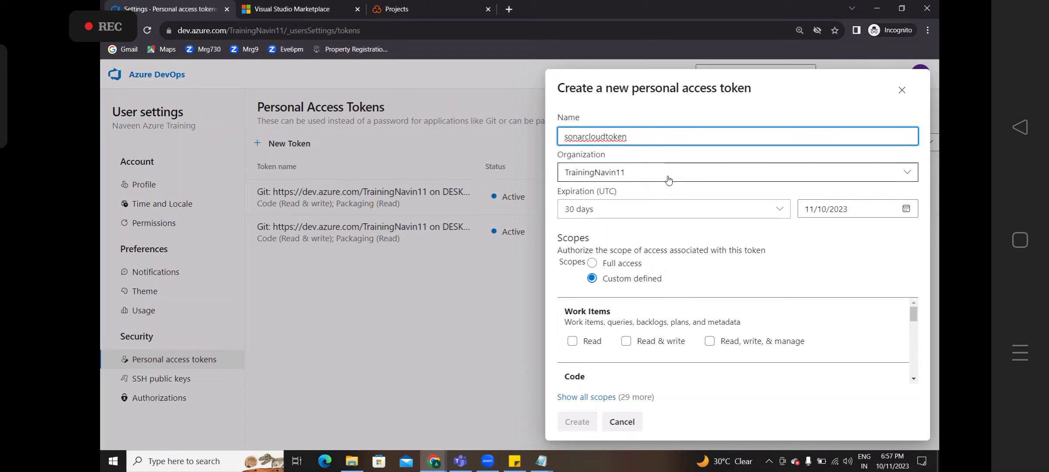
pyautogui.click(595, 264)
pyautogui.click(593, 264)
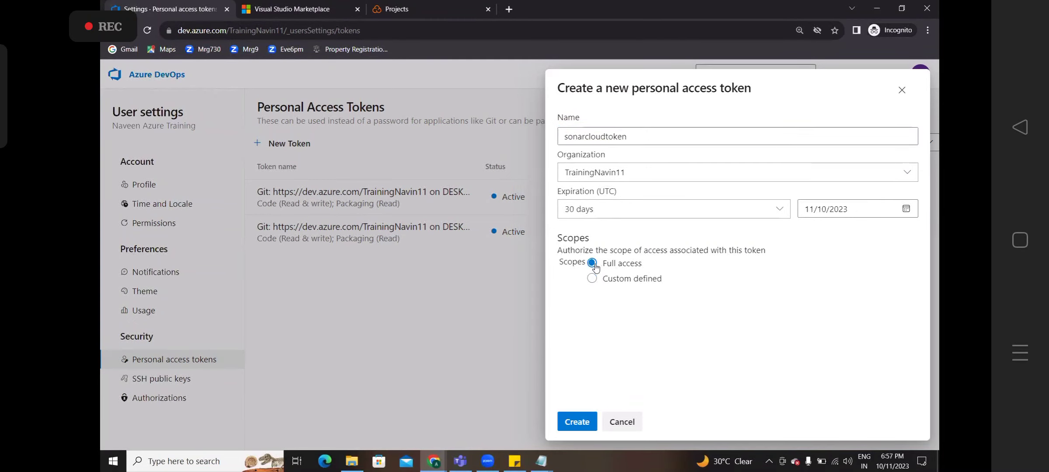
# - Create the token, copy its value, and close the success message
pyautogui.click(577, 422)
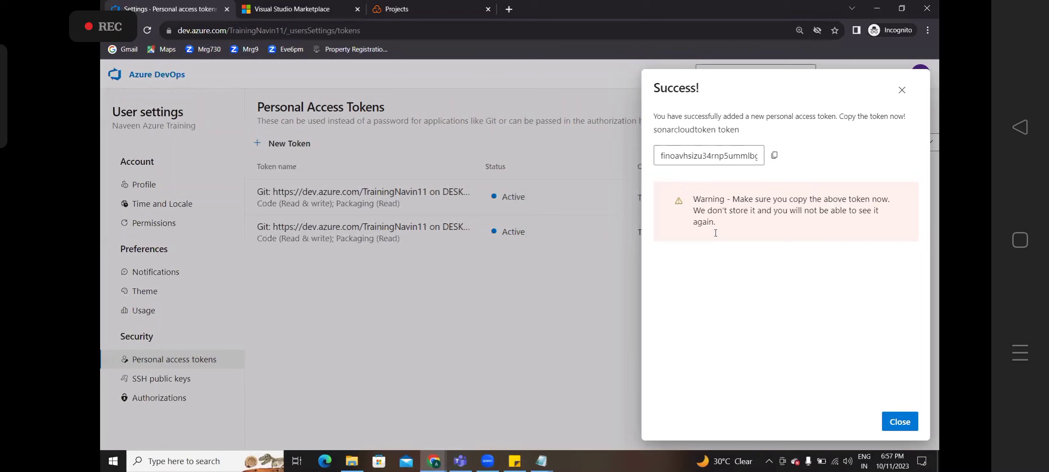
pyautogui.click(776, 157)
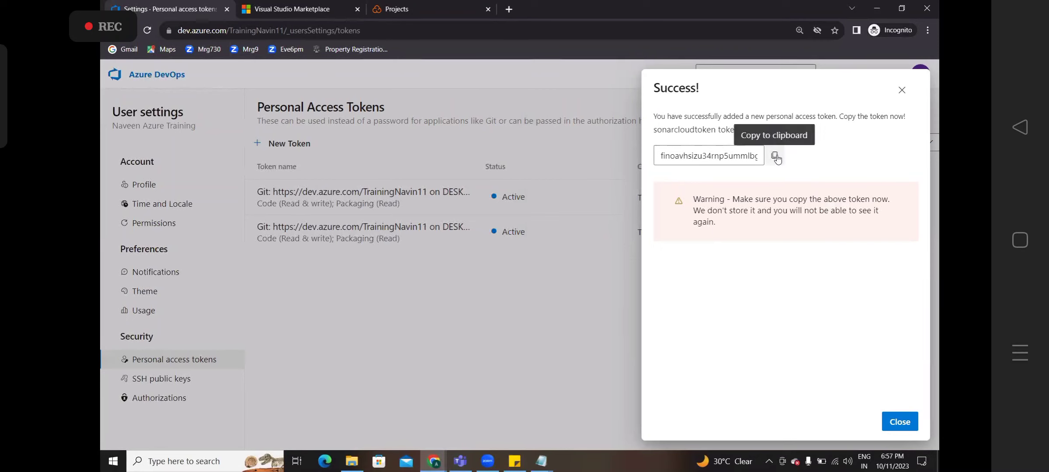
pyautogui.click(775, 156)
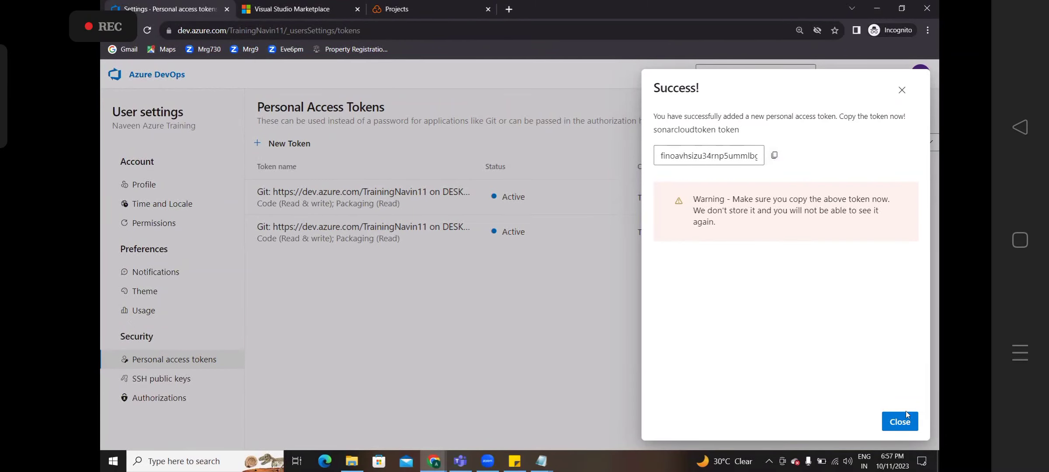
pyautogui.click(901, 423)
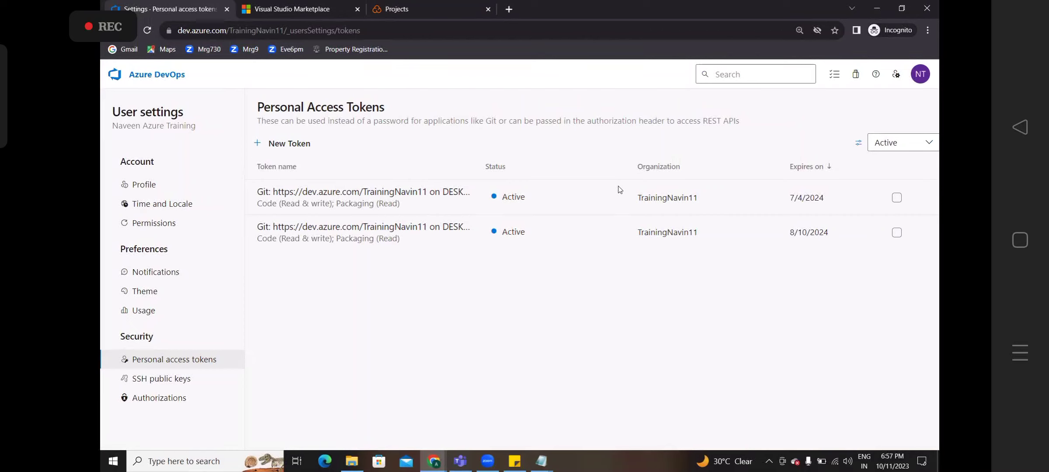
# - Return to the SonarCloud Projects tab and its avatar menu, then switch to the Notepad notes
pyautogui.click(454, 11)
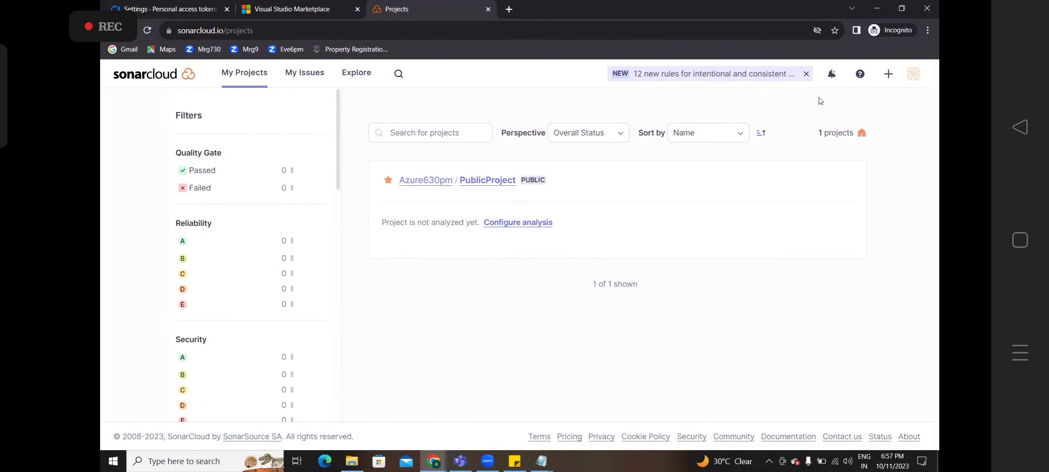
pyautogui.click(914, 77)
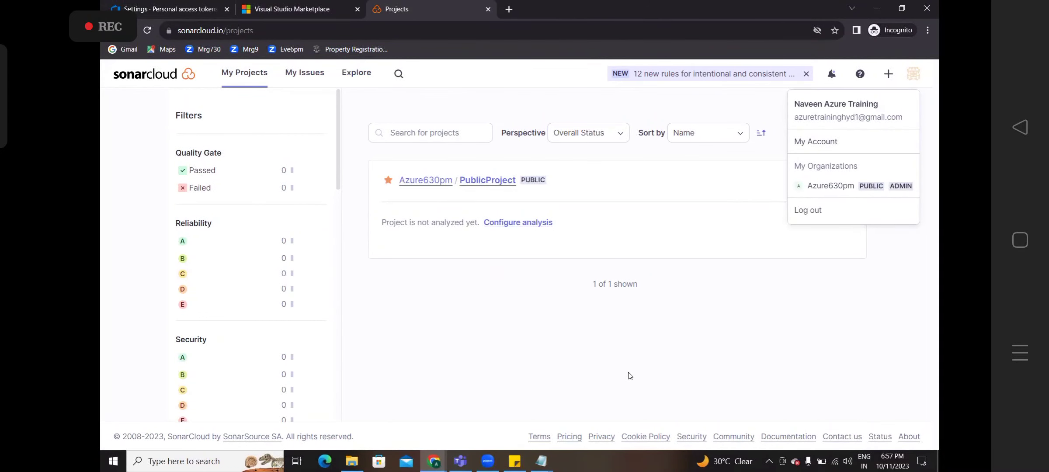
pyautogui.hotkey('alt', 'Tab')
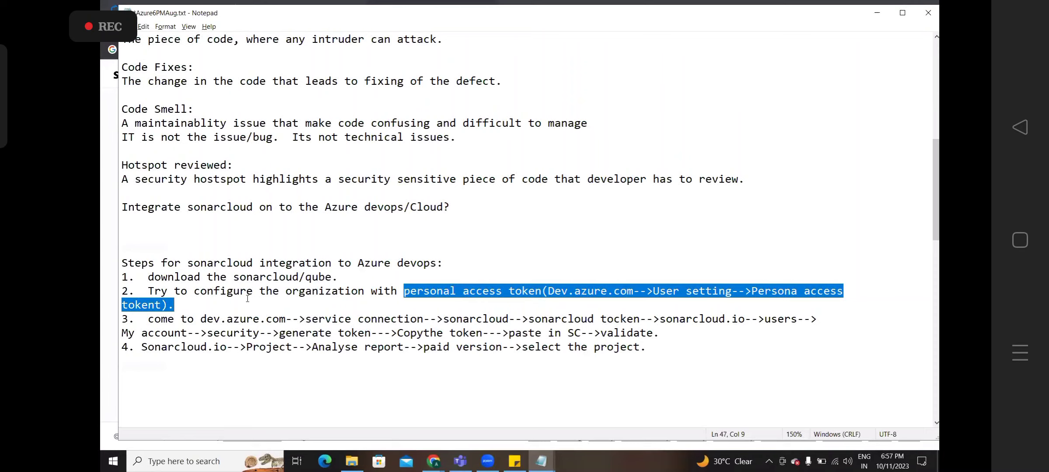
# - Highlight the start of step 3 in Notepad, then go back to SonarCloud's My Projects
pyautogui.moveTo(148, 319); pyautogui.dragTo(796, 315)
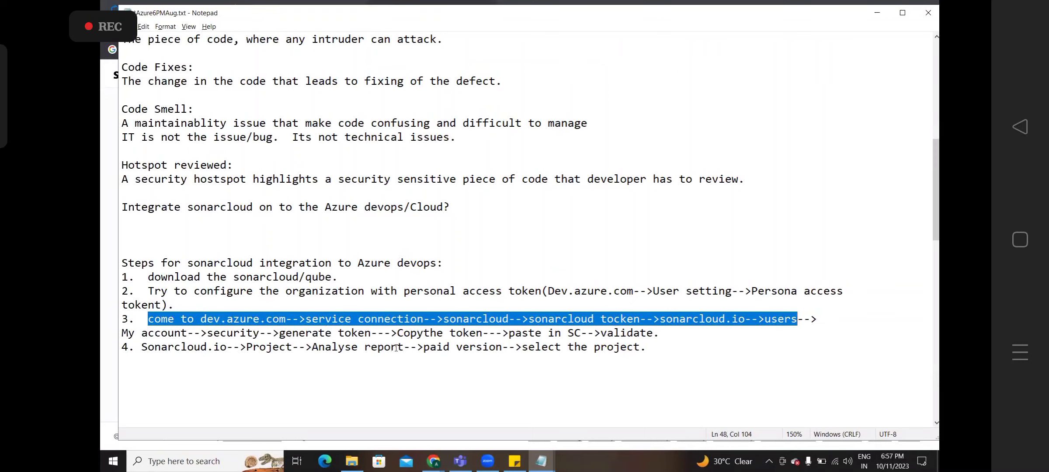
pyautogui.click(297, 298)
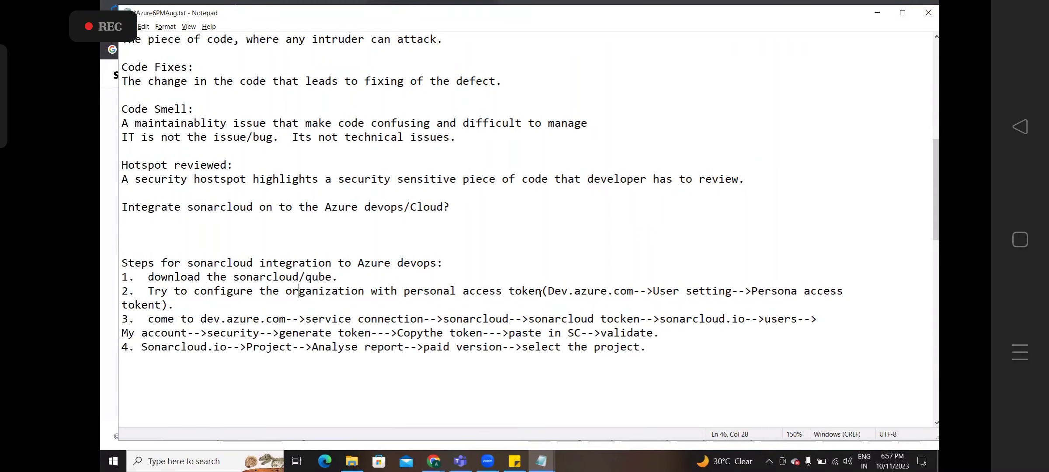
pyautogui.hotkey('alt', 'Tab')
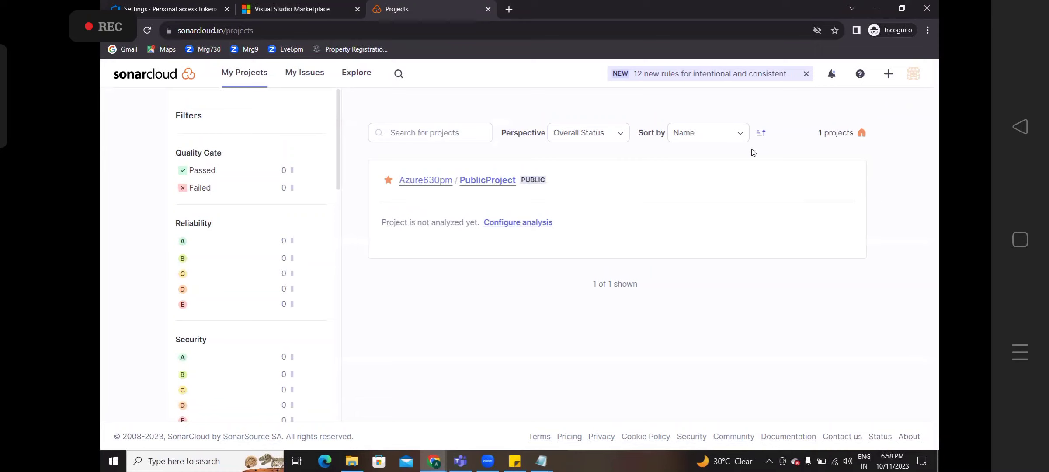
# - Go to the SonarCloud My Account page from the avatar menu
pyautogui.click(918, 75)
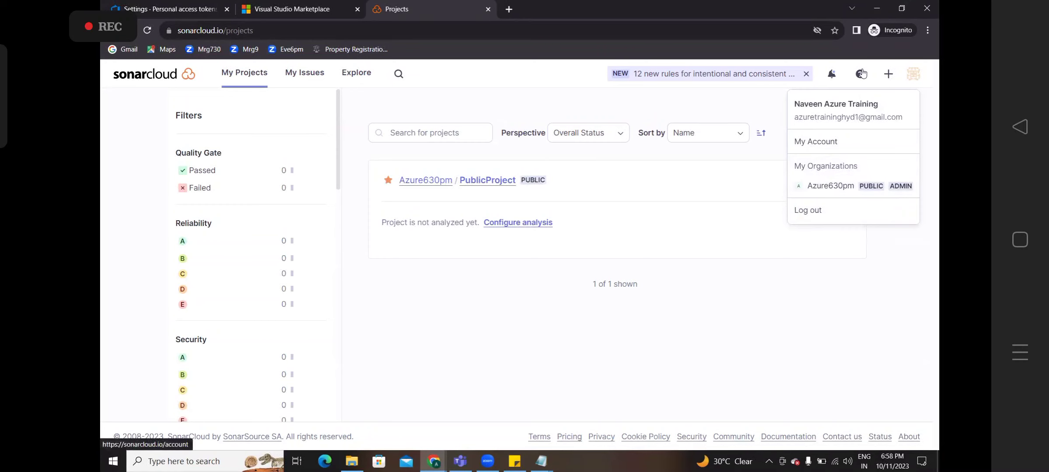
pyautogui.click(888, 74)
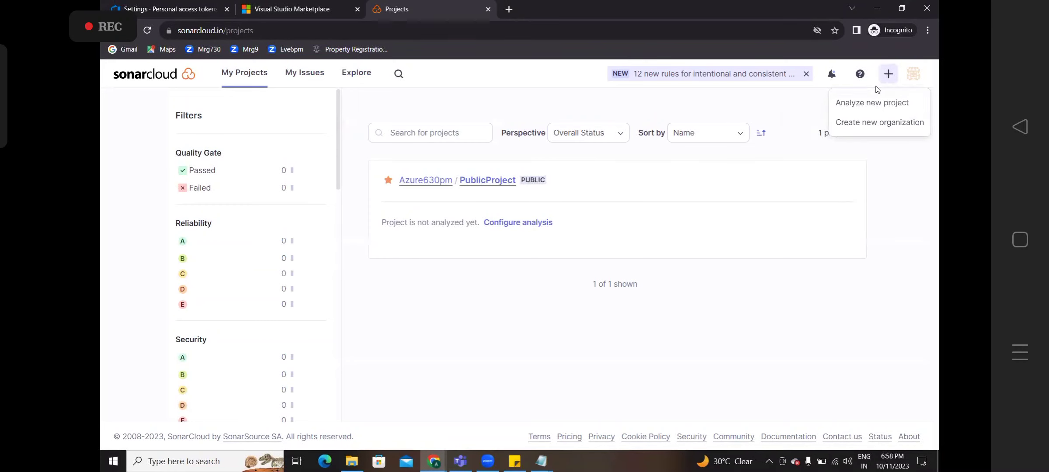
pyautogui.click(916, 81)
pyautogui.click(822, 140)
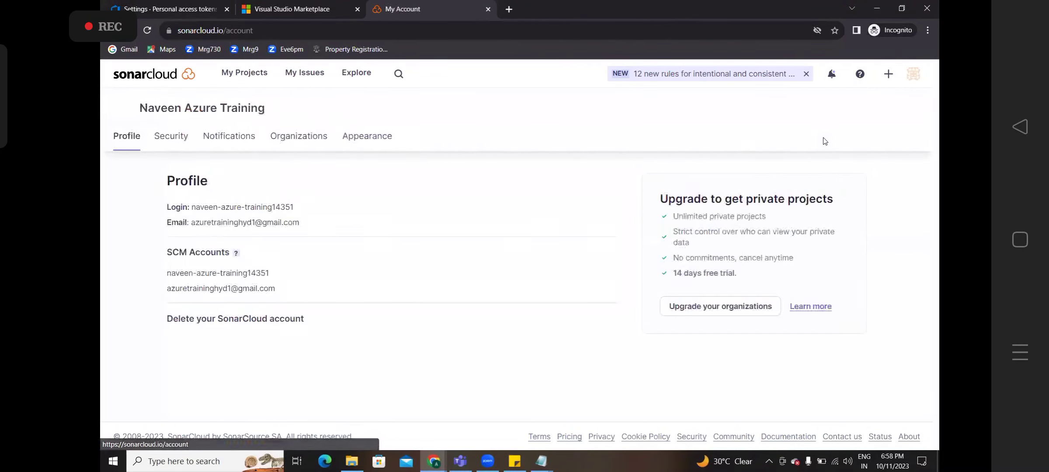
# - Browse the Security and Notifications settings, ending on the Profile tab
pyautogui.click(169, 141)
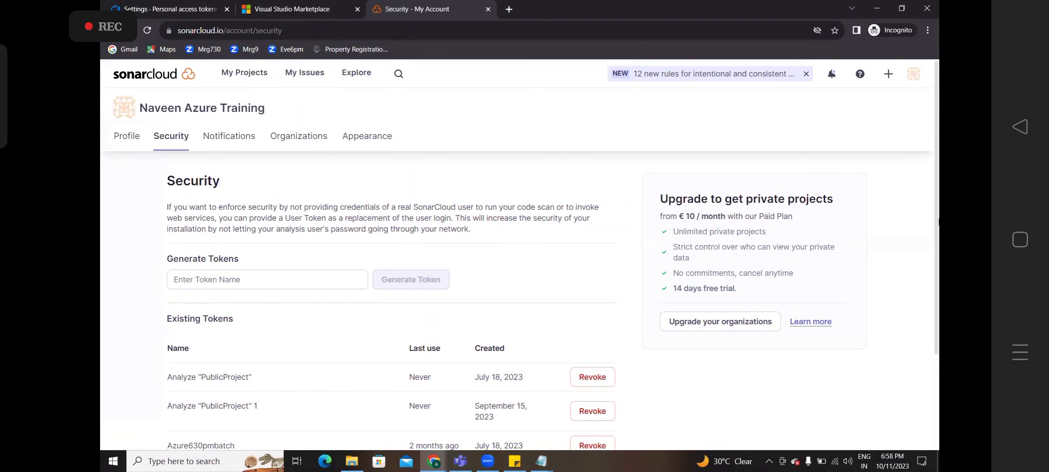
pyautogui.scroll(-3, 932, 262)
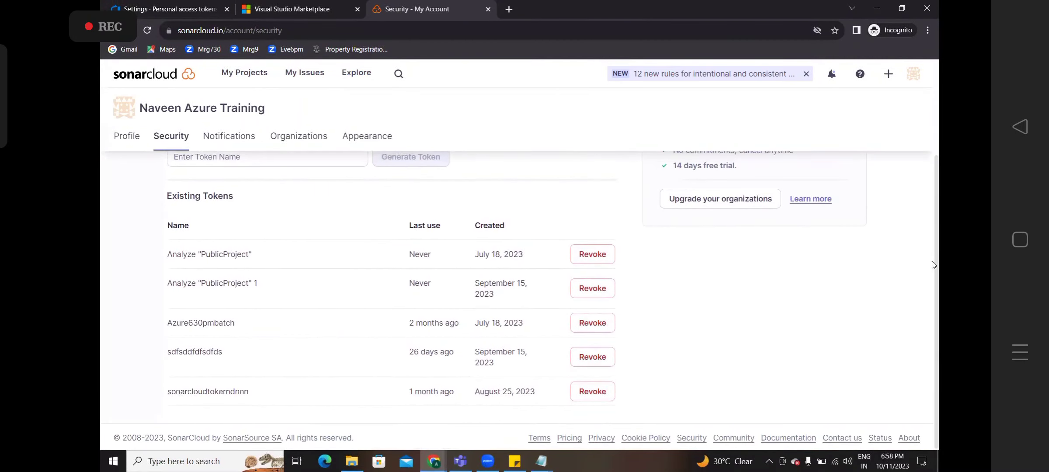
pyautogui.scroll(3, 932, 265)
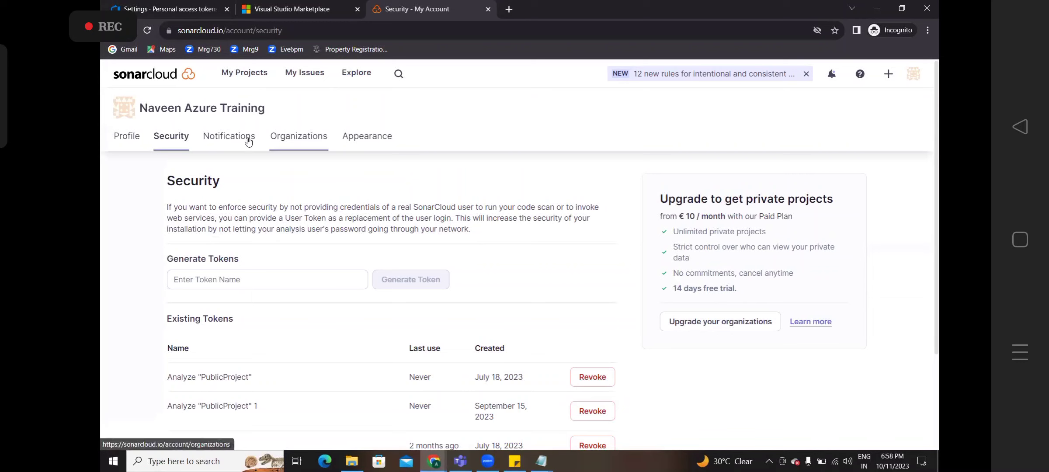
pyautogui.click(134, 135)
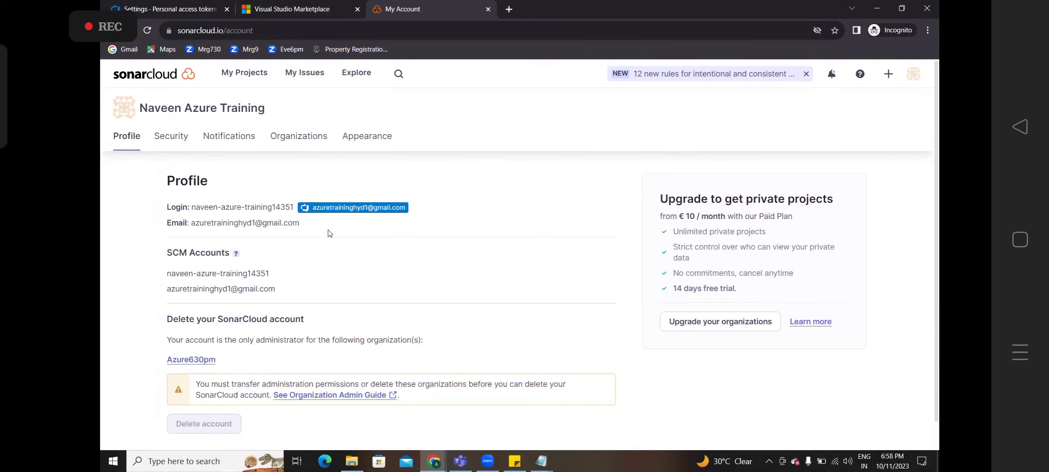
pyautogui.click(229, 136)
pyautogui.click(171, 136)
pyautogui.click(118, 138)
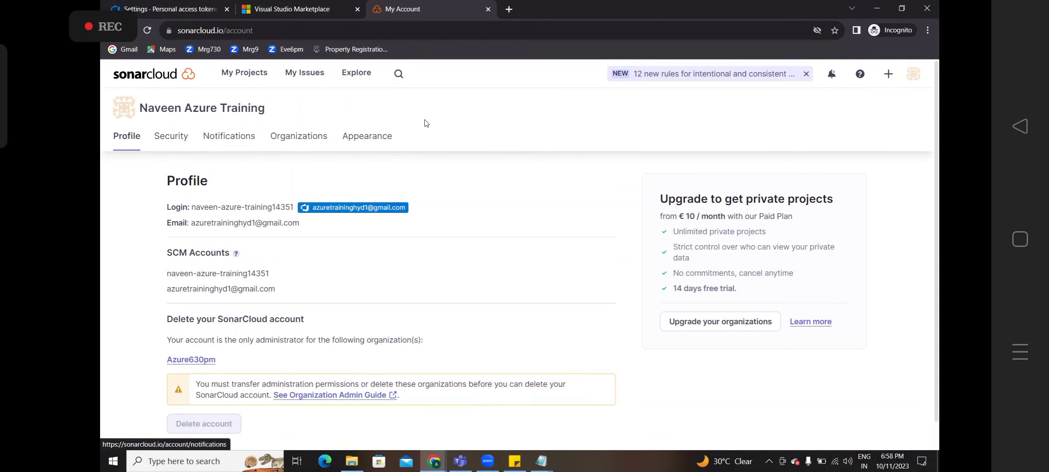
# - Check the Azure DevOps tokens tab, then start Analyze new project in SonarCloud, dismissing the invalid-token error
pyautogui.click(181, 10)
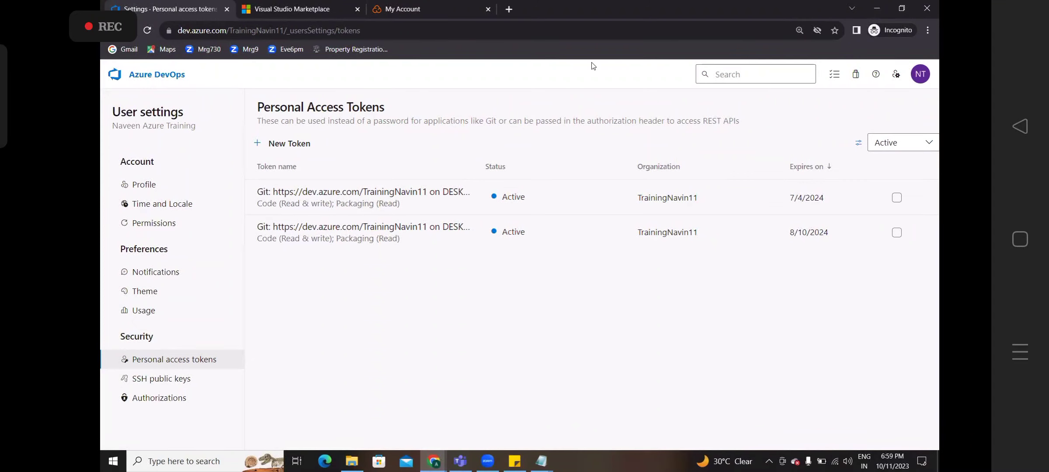
pyautogui.click(433, 10)
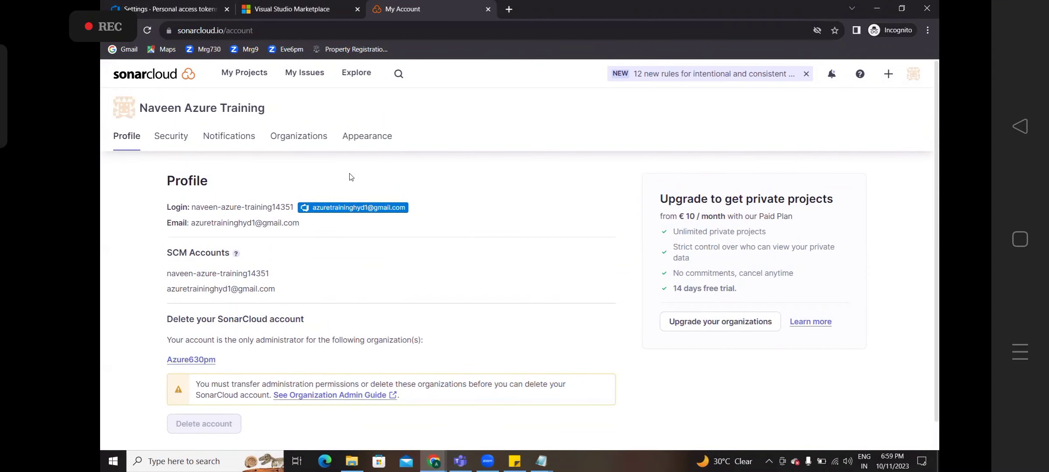
pyautogui.click(252, 75)
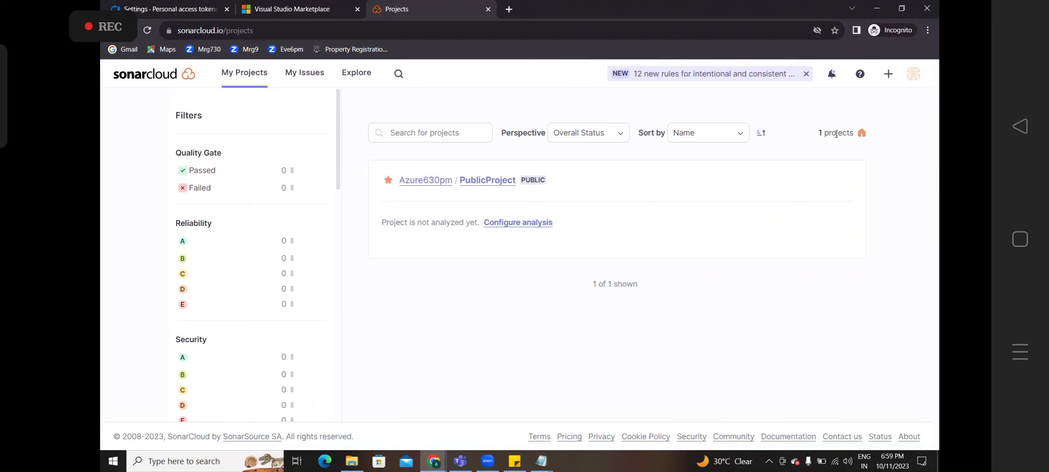
pyautogui.click(888, 78)
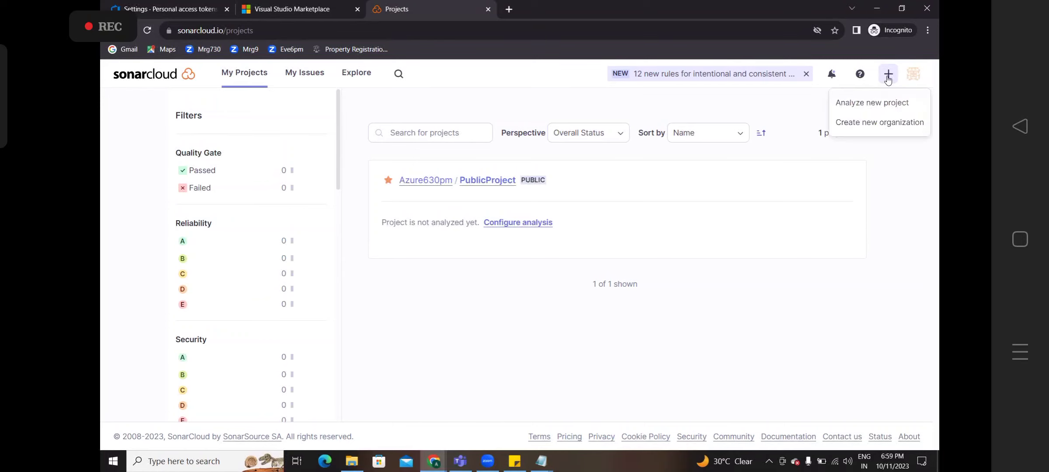
pyautogui.click(874, 104)
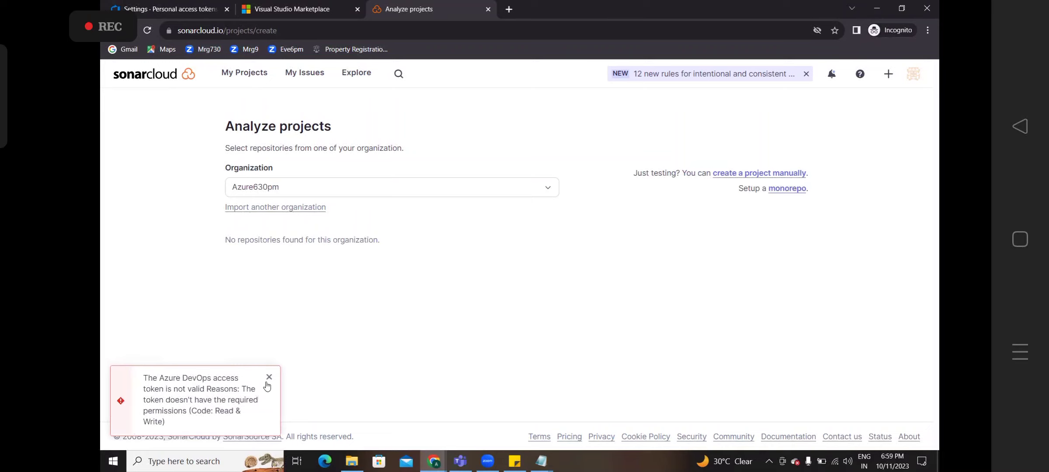
pyautogui.click(268, 377)
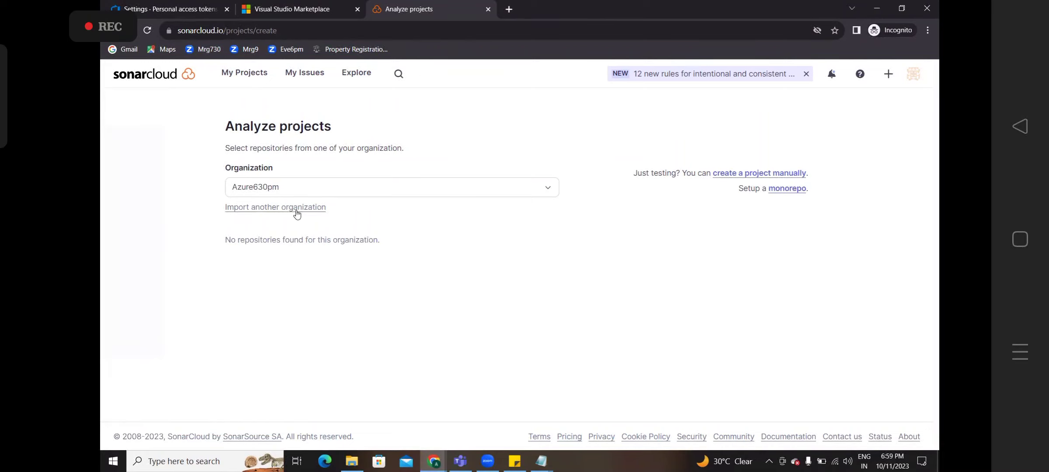
# - Import another organization with the saved organization name and pasted token; it's already bound to Azure630pm
pyautogui.click(298, 214)
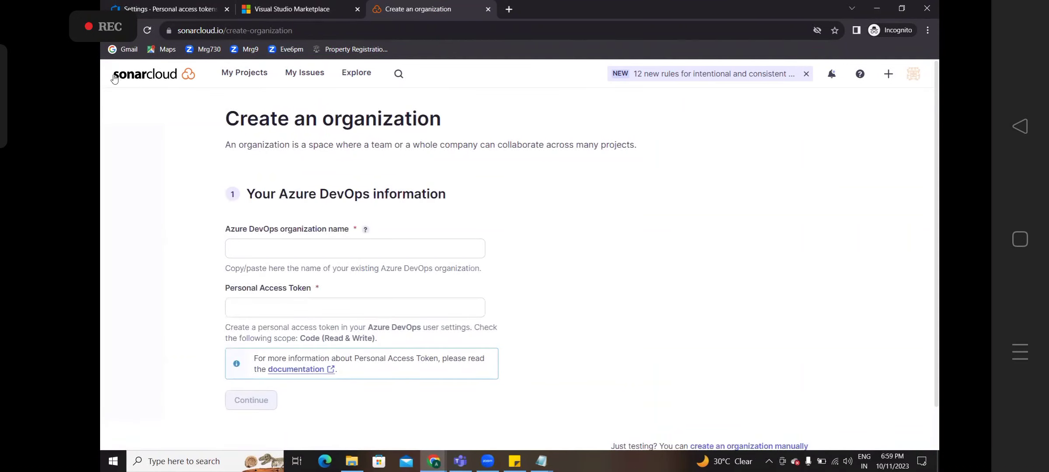
pyautogui.click(261, 250)
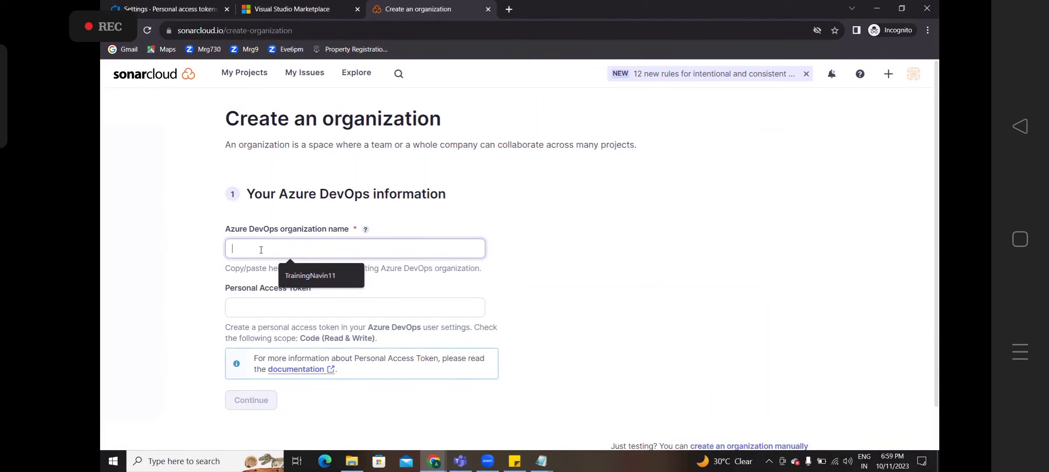
pyautogui.click(301, 279)
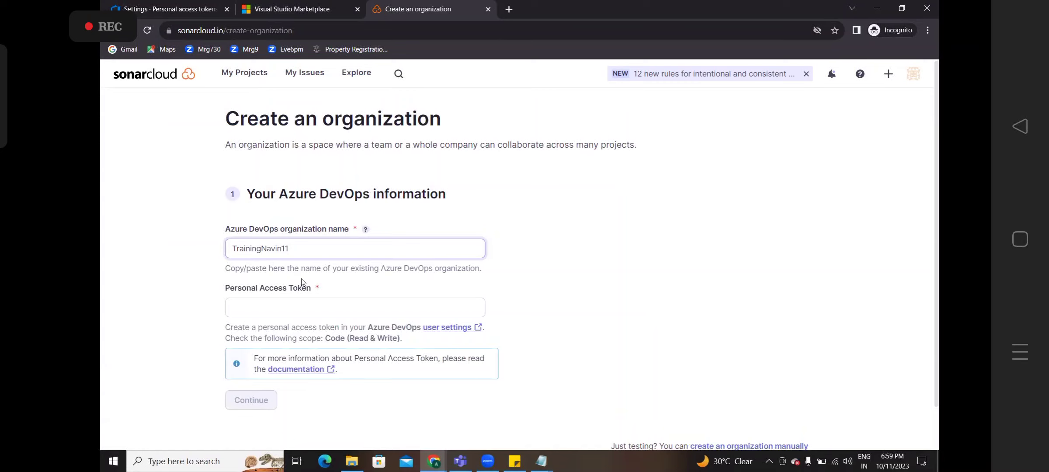
pyautogui.click(275, 304)
pyautogui.hotkey('ctrl', 'v')
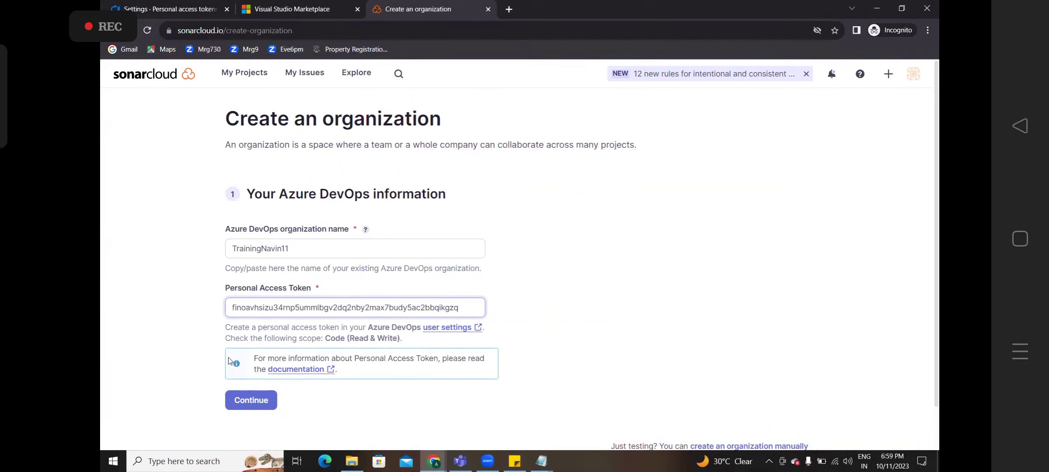
pyautogui.click(256, 399)
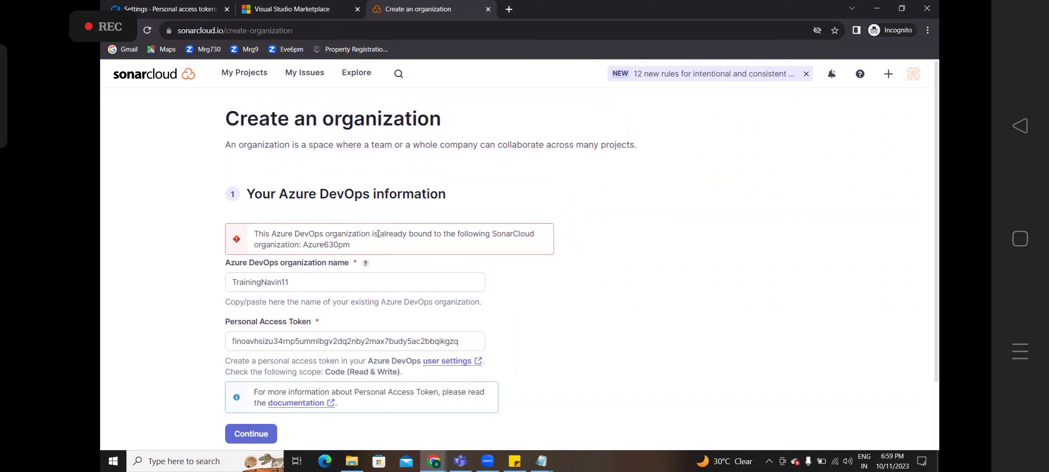
pyautogui.click(541, 462)
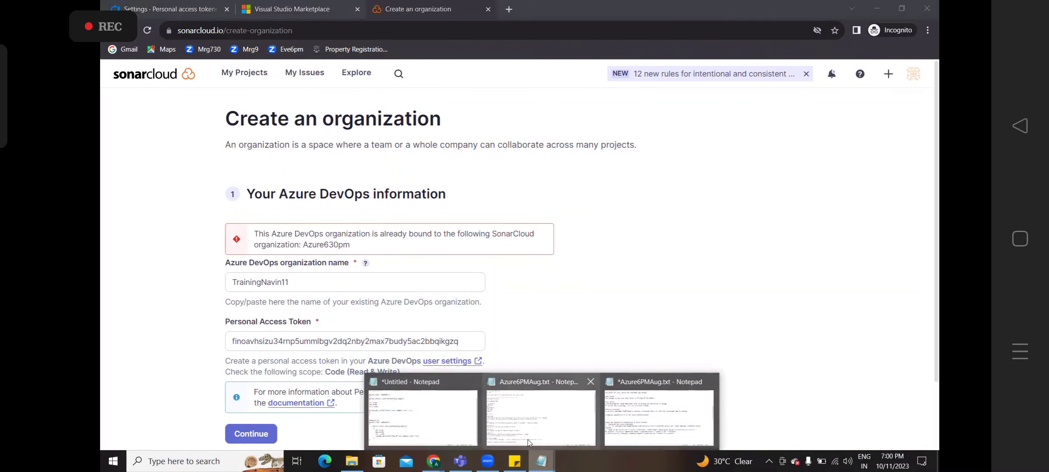
# - Bring the Azure6PMAug.txt notes back to the front, dismissing the save-changes prompt
pyautogui.click(552, 422)
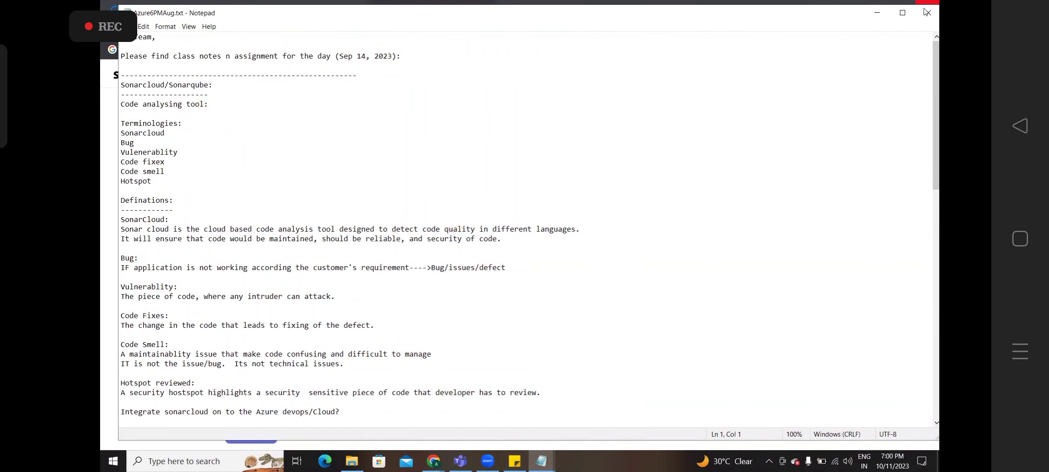
pyautogui.click(534, 463)
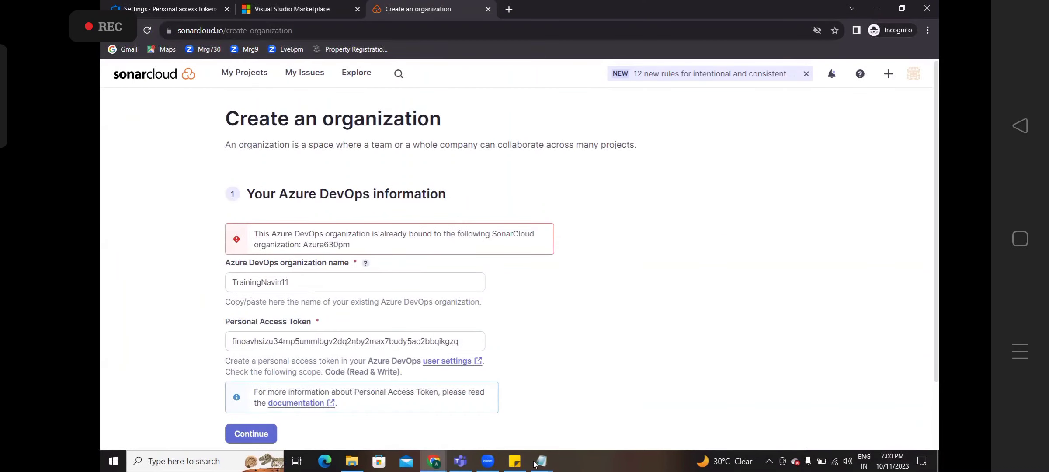
pyautogui.click(536, 462)
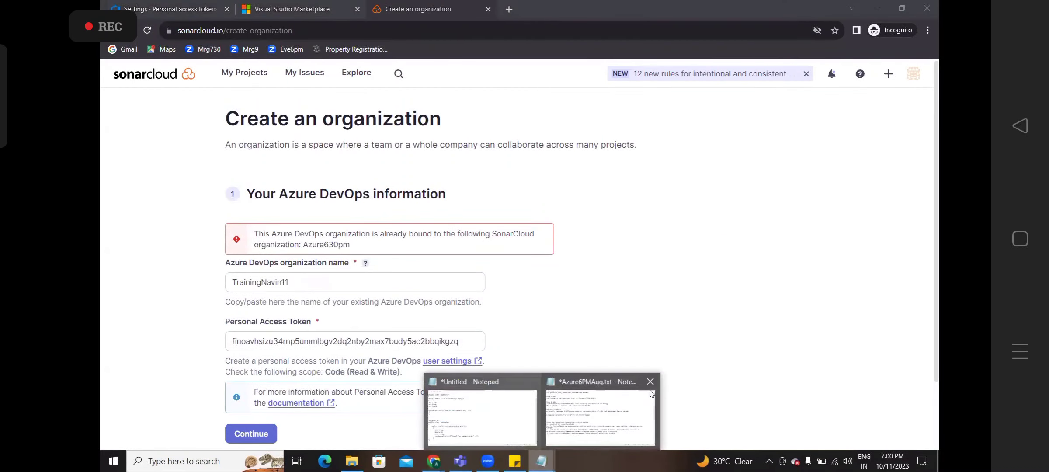
pyautogui.click(650, 381)
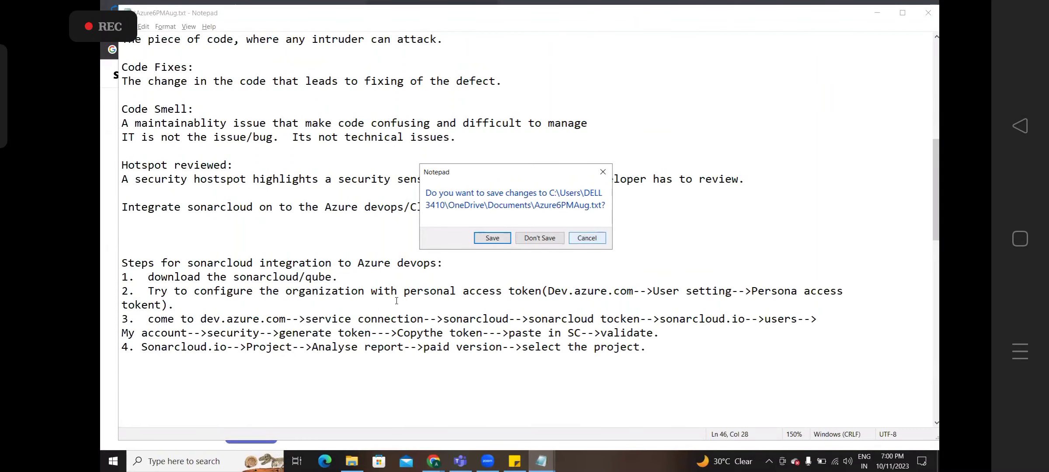
pyautogui.click(601, 238)
# - Fix the 'Persona' and 'tokent' typos in step 2
pyautogui.click(363, 272)
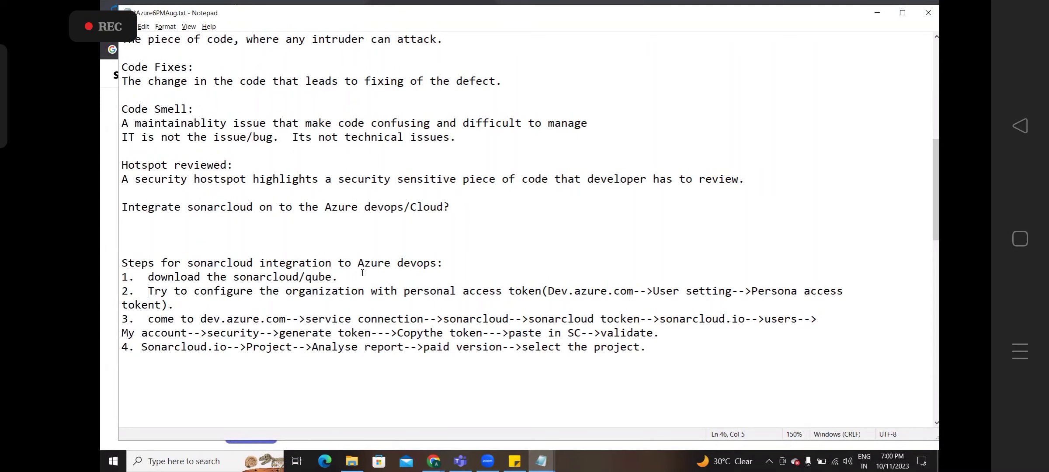
pyautogui.hotkey('alt', 'shift')
pyautogui.hotkey('ctrl', 'Right')
pyautogui.hotkey('ctrl', 'Right')
pyautogui.hotkey('ctrl', 'Right')
pyautogui.hotkey('ctrl', 'Right')
pyautogui.hotkey('ctrl', 'Right')
pyautogui.hotkey('ctrl', 'Right')
pyautogui.hotkey('ctrl', 'Right')
pyautogui.hotkey('ctrl', 'Right')
pyautogui.hotkey('ctrl', 'Right')
pyautogui.hotkey('ctrl', 'Right')
pyautogui.hotkey('ctrl', 'Right')
pyautogui.hotkey('ctrl', 'Right')
pyautogui.hotkey('ctrl', 'Right')
pyautogui.press('Left')
pyautogui.press('Left')
pyautogui.press('Left')
pyautogui.hotkey('ctrl', 'shift', 'Right')
pyautogui.hotkey('ctrl', 'shift', 'Right')
pyautogui.press('Right')
pyautogui.press('Right')
pyautogui.press('Right')
pyautogui.press('Right')
pyautogui.write('l')
pyautogui.hotkey('ctrl', 'Right')
pyautogui.hotkey('ctrl', 'Right')
pyautogui.hotkey('ctrl', 'Right')
pyautogui.press('BackSpace')
pyautogui.press('Right')
# - Add step 3: 'Come to the sonarcloud.io-->right side--->click + symbol-->'
pyautogui.press('Return')
pyautogui.write('3.  ')
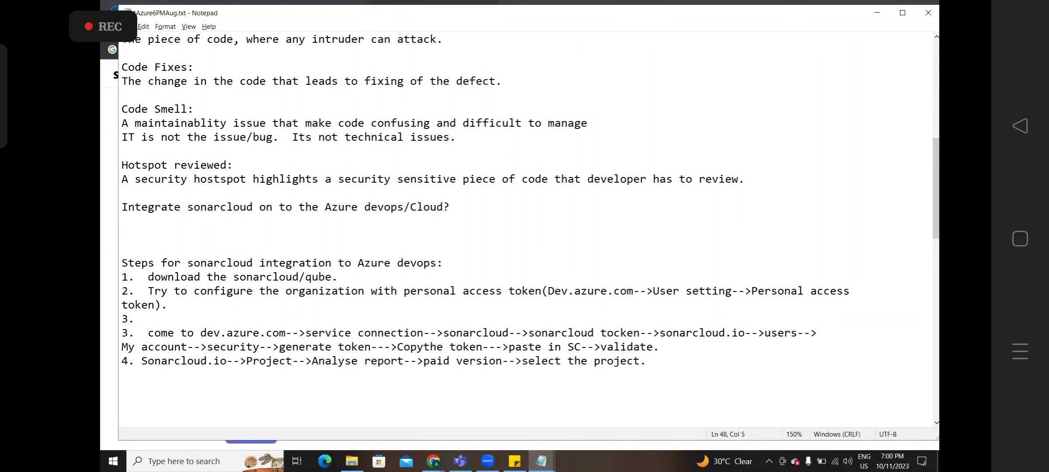
pyautogui.write('Come to the sonarclou')
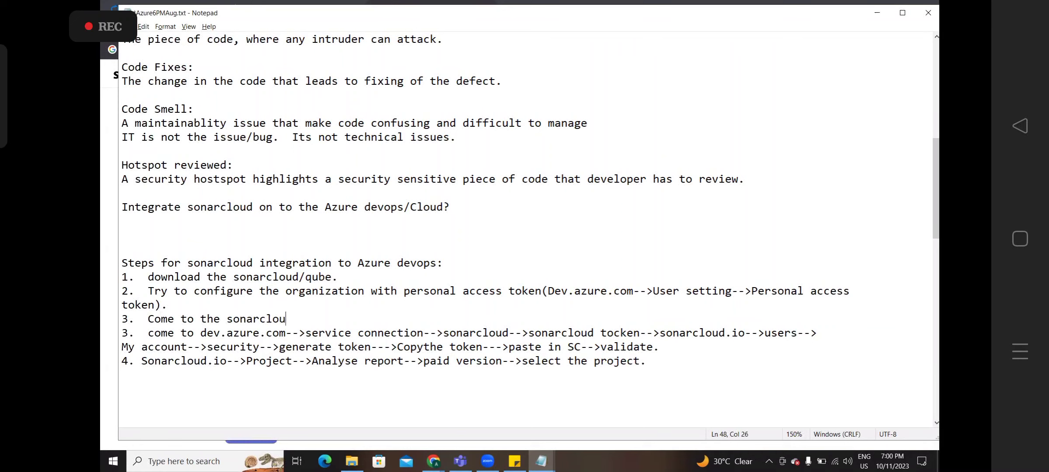
pyautogui.write('d.io--')
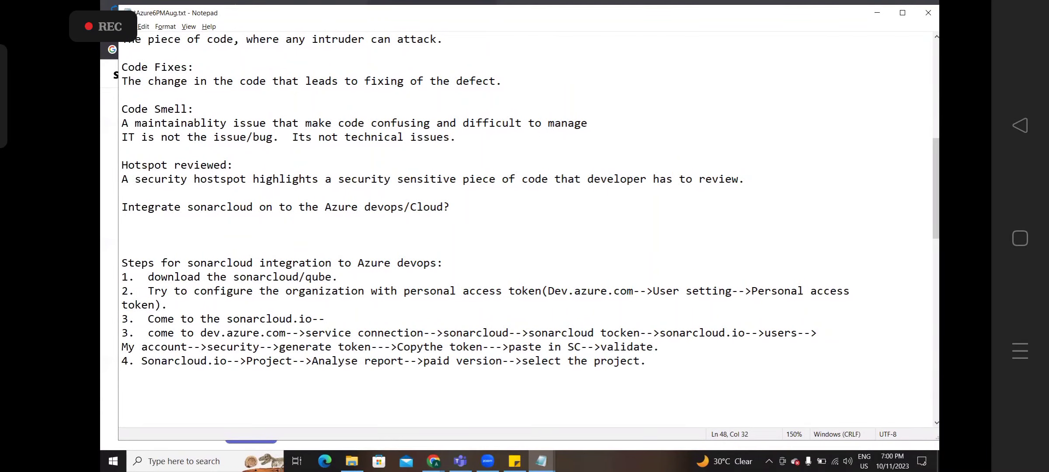
pyautogui.write('>')
pyautogui.hotkey('alt', 'Tab')
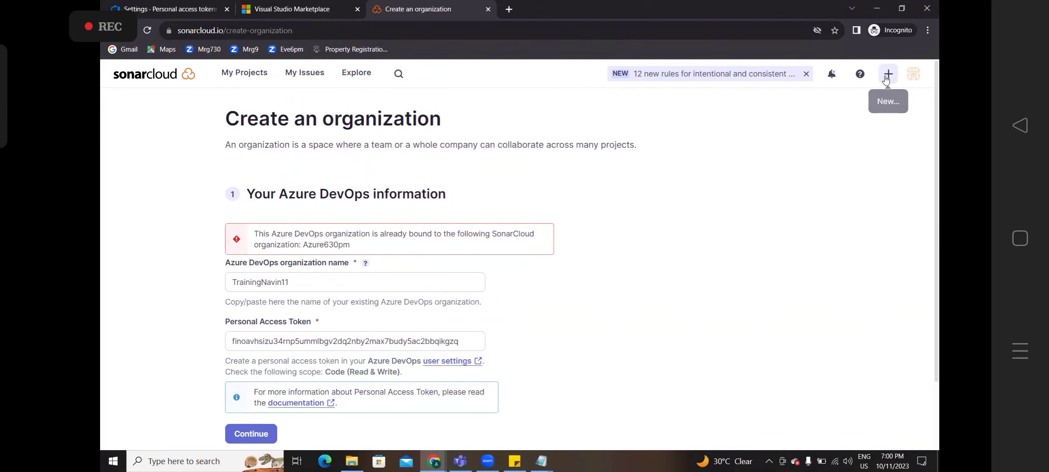
pyautogui.hotkey('alt', 'Tab')
pyautogui.write('right side')
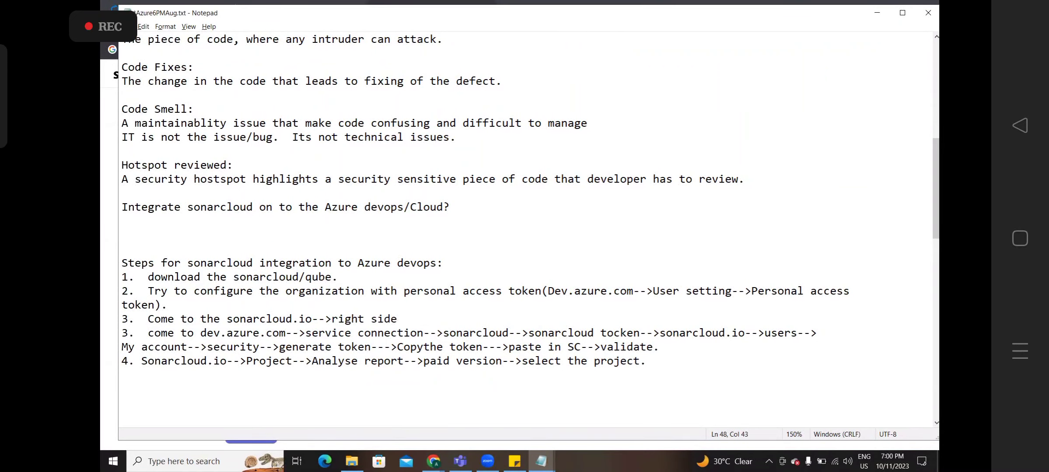
pyautogui.write('--->click + symobl')
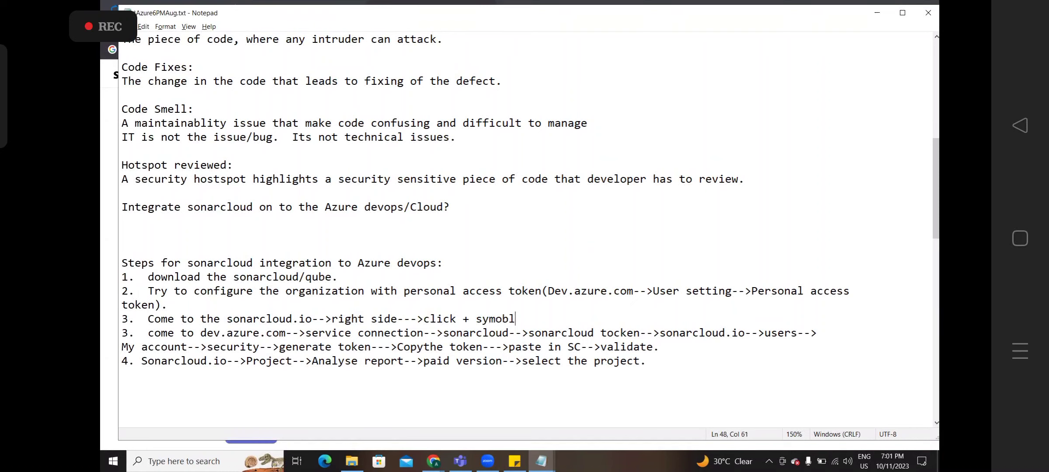
pyautogui.press('BackSpace')
pyautogui.press('BackSpace')
pyautogui.press('BackSpace')
pyautogui.write('bol-->')
# - Minimise Notepad and open Import another organization via + > Analyze new project
pyautogui.click(877, 13)
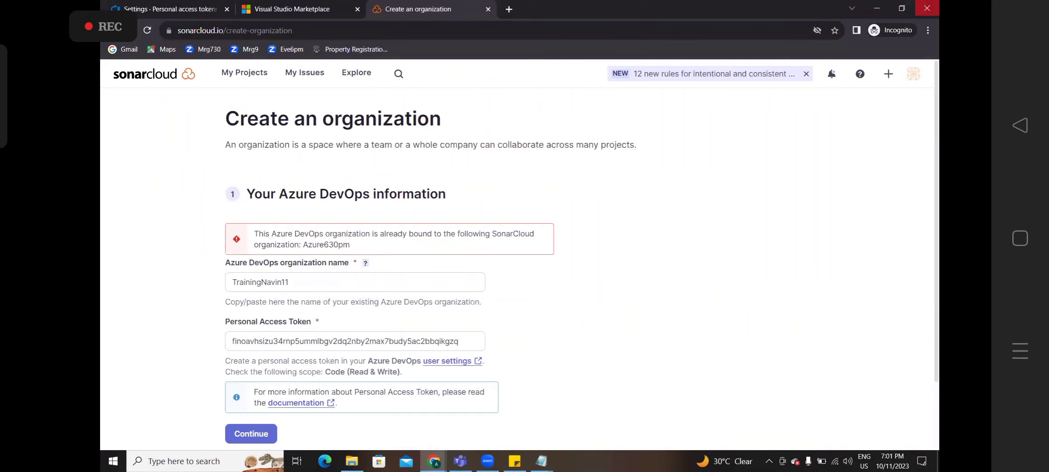
pyautogui.click(891, 81)
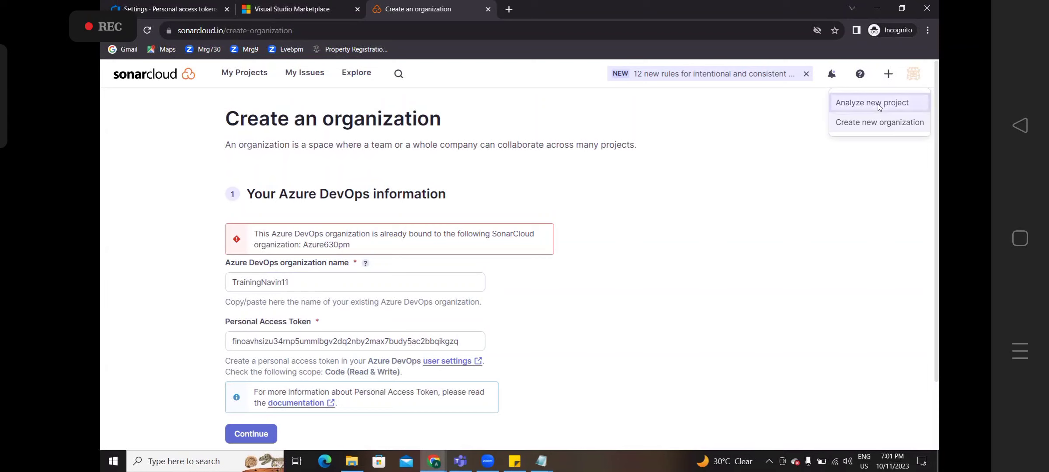
pyautogui.click(867, 108)
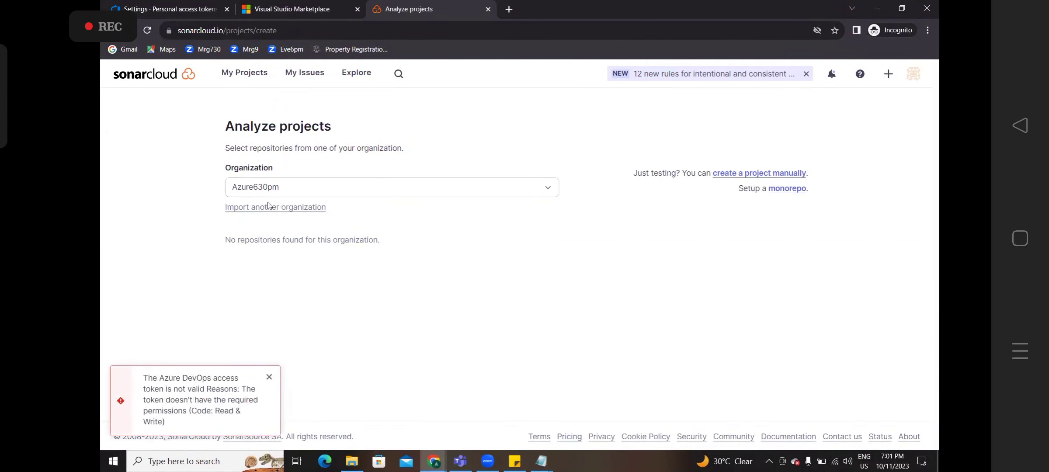
pyautogui.click(243, 208)
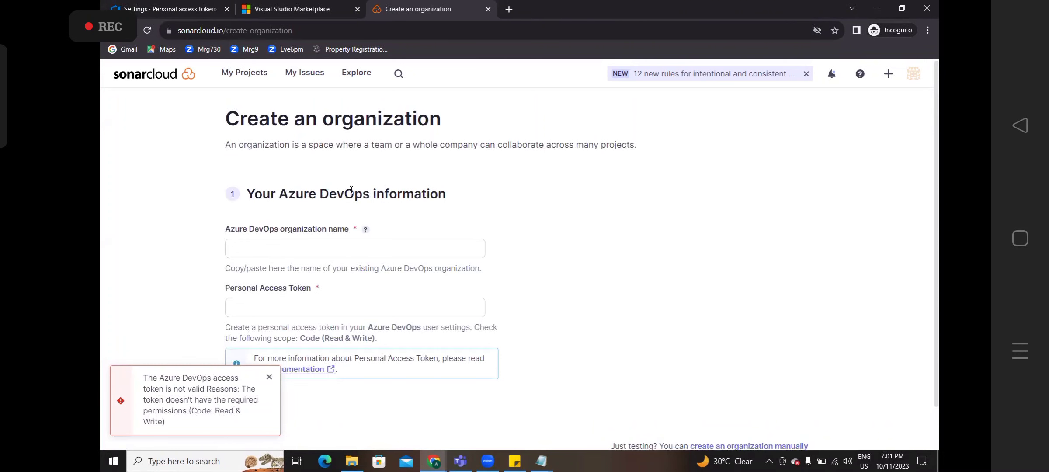
# - Complete step 3 in the notes with 'Anayse the new project--->import the organization' and begin step 4
pyautogui.hotkey('alt', 'Tab')
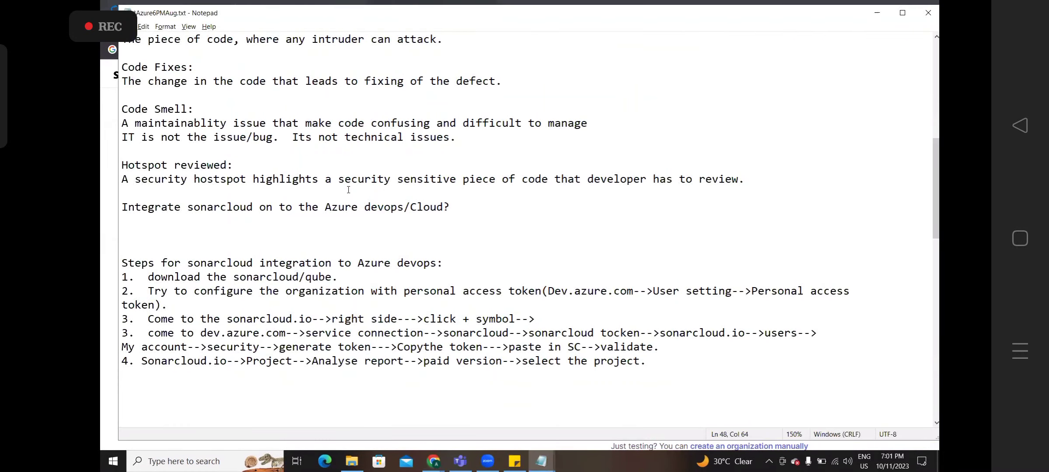
pyautogui.write('Anayse the new project-')
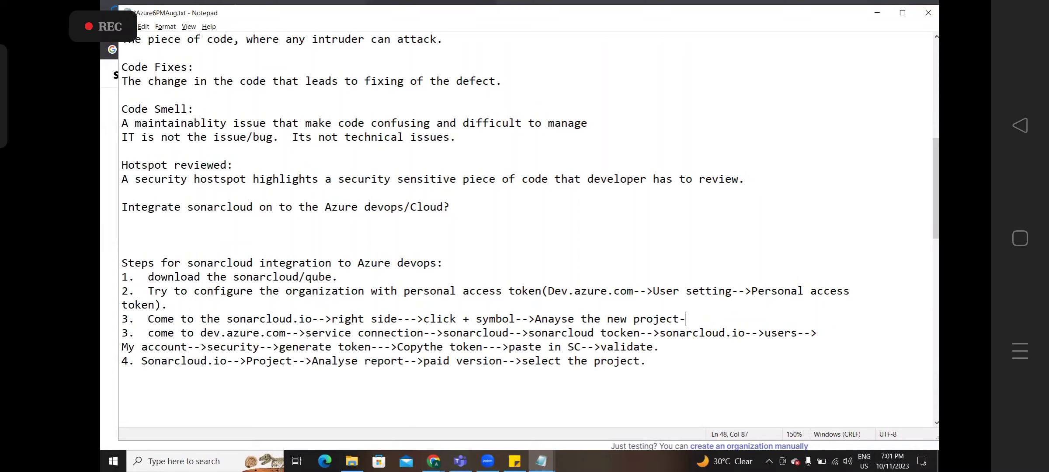
pyautogui.write('-->impro')
pyautogui.press('BackSpace')
pyautogui.press('BackSpace')
pyautogui.write('ort the organization.')
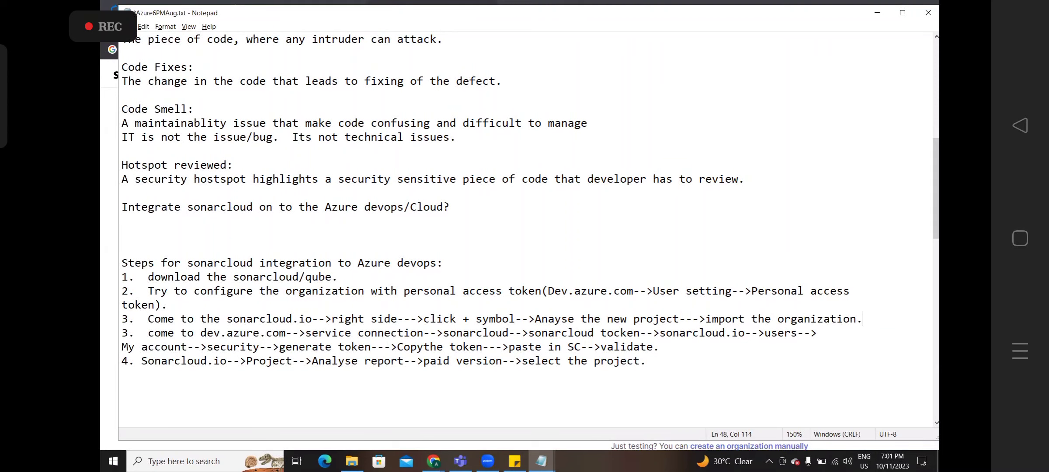
pyautogui.press('Return')
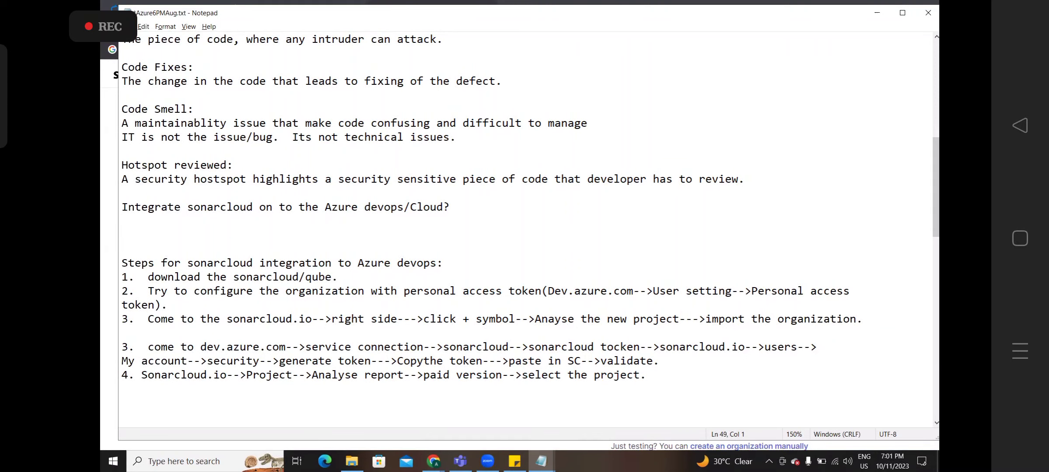
pyautogui.write('4.')
# - Write step 4: 'Enter the organization name-->enter the access token(which you got from step 2)'
pyautogui.hotkey('alt', 'Tab')
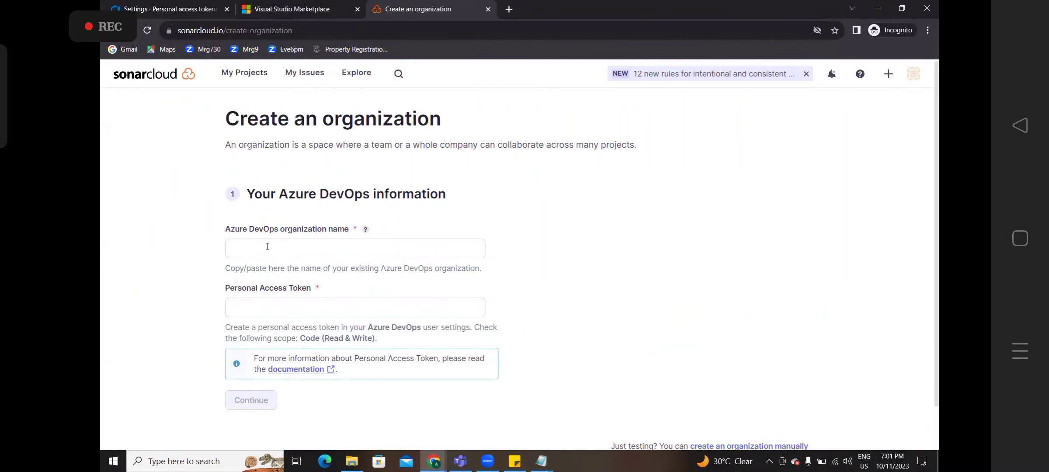
pyautogui.click(267, 246)
pyautogui.hotkey('alt', 'Tab')
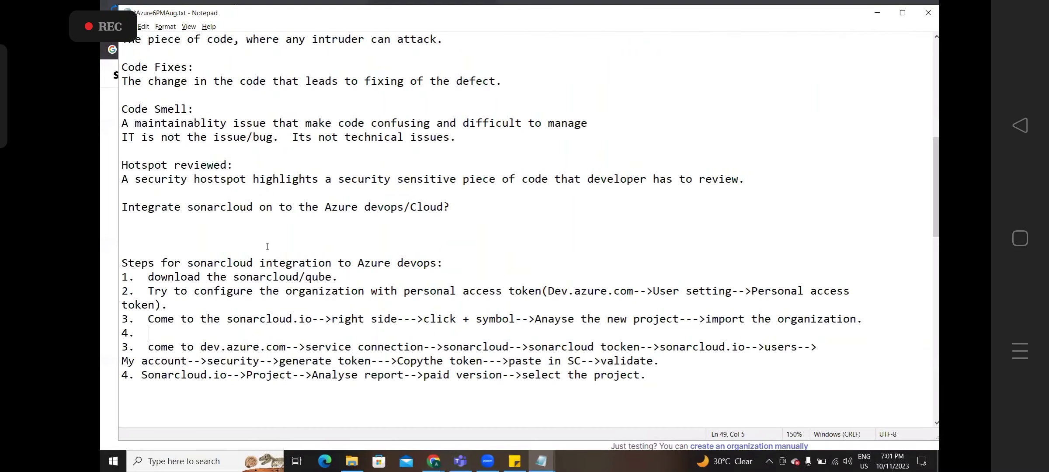
pyautogui.write('Enter the organiza')
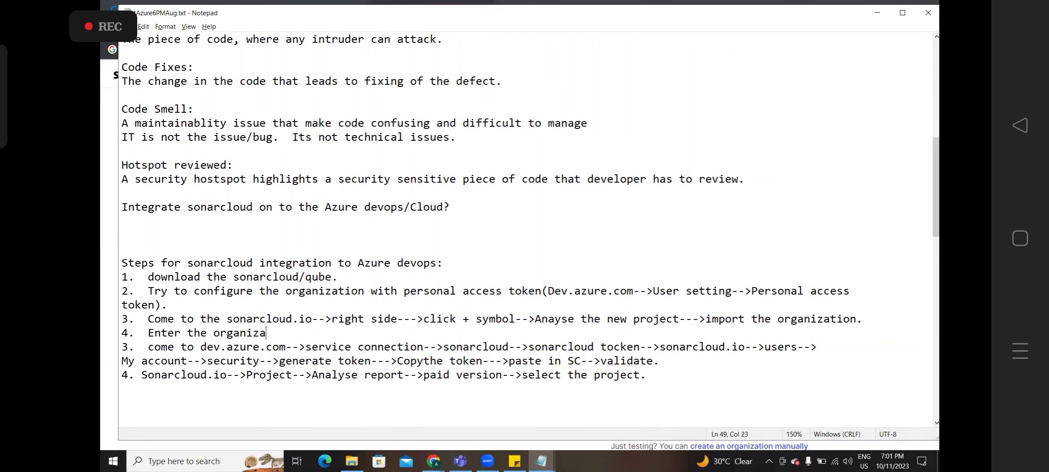
pyautogui.write('tion name')
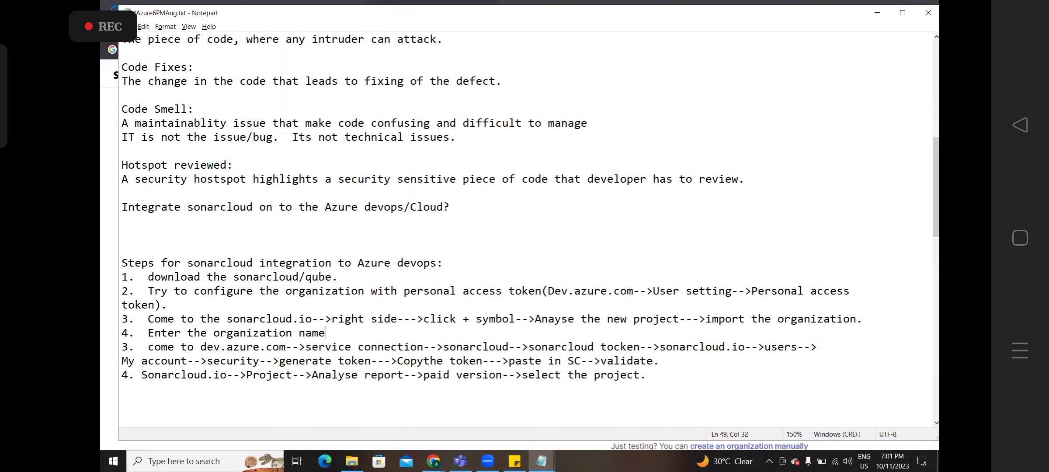
pyautogui.write('-->enter the access do')
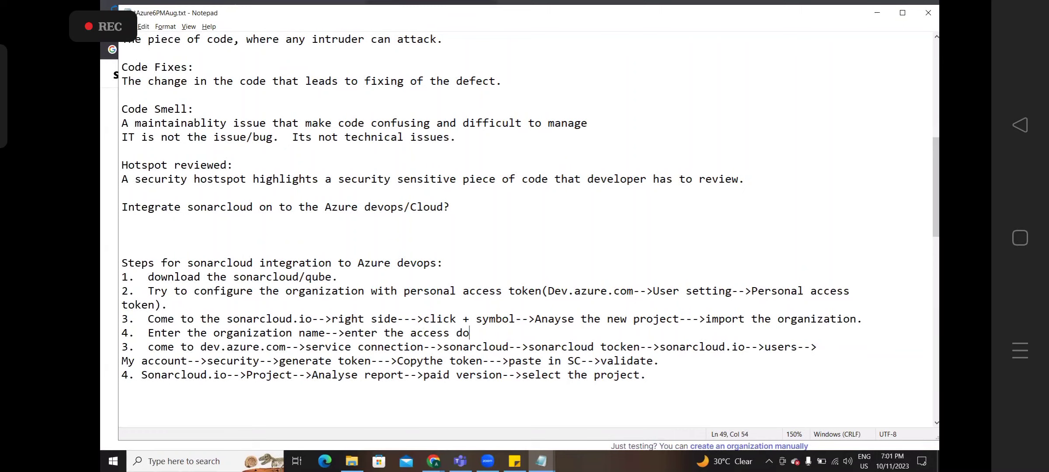
pyautogui.write('wn')
pyautogui.press('BackSpace')
pyautogui.press('BackSpace')
pyautogui.press('BackSpace')
pyautogui.press('BackSpace')
pyautogui.write('to')
pyautogui.write('ken(')
pyautogui.write('got')
pyautogui.press('BackSpace')
pyautogui.press('BackSpace')
pyautogui.press('BackSpace')
pyautogui.press('BackSpace')
pyautogui.write('which you ')
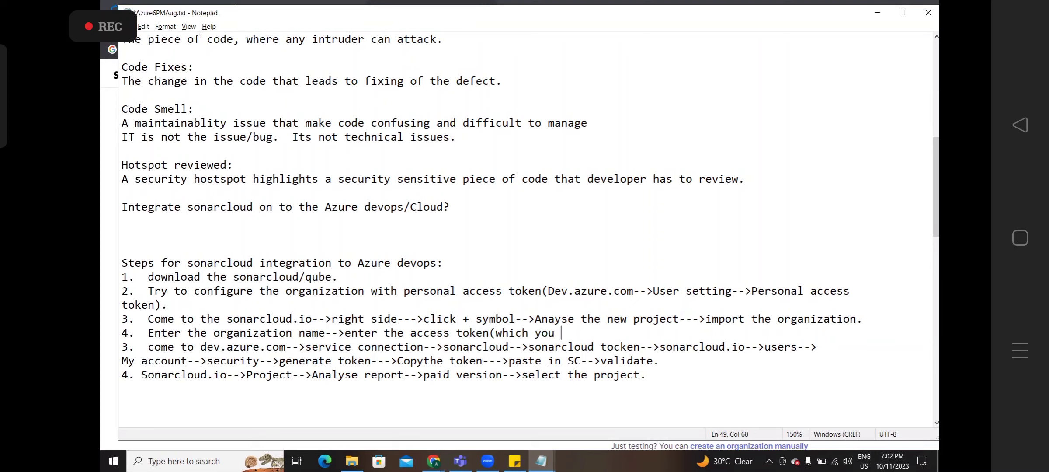
pyautogui.write('got from stept')
pyautogui.press('BackSpace')
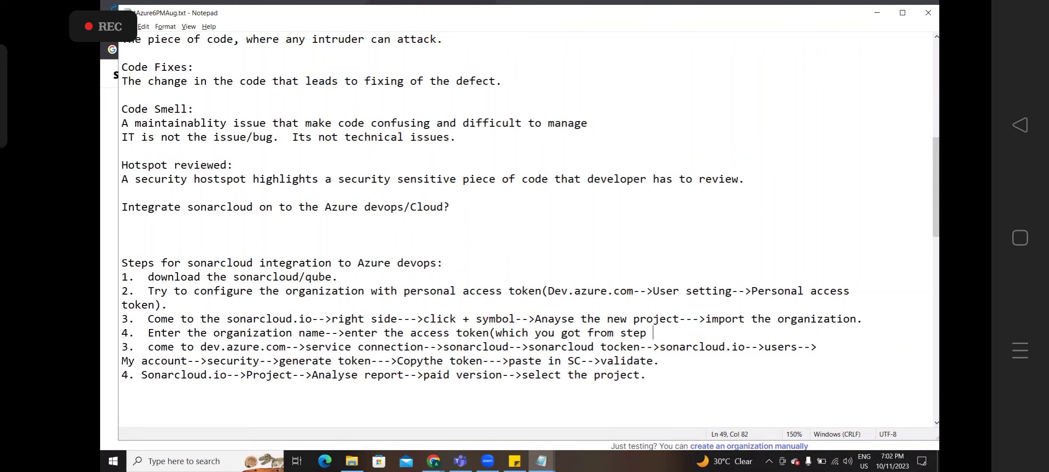
pyautogui.write('2)')
pyautogui.press('Return')
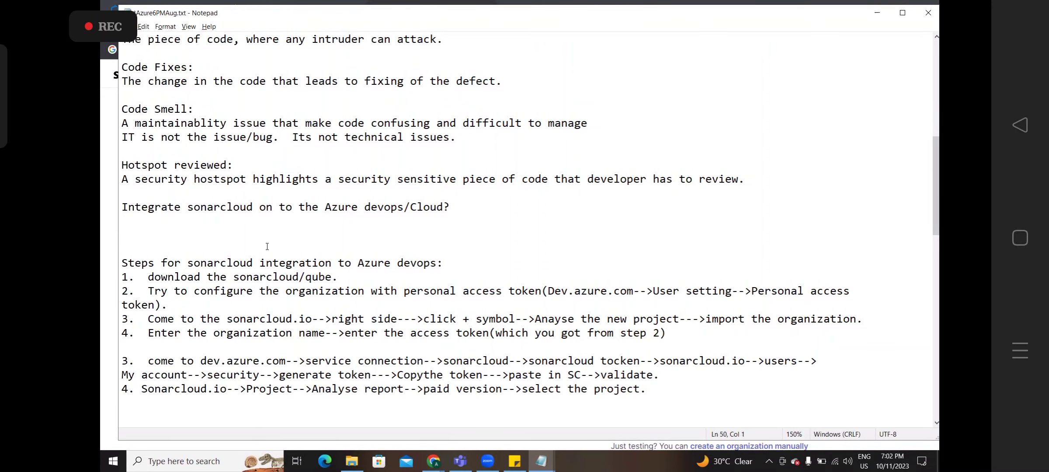
# - Add step 5 'Click on continue.' and start step 6 in the notes
pyautogui.hotkey('alt', 'Tab')
pyautogui.hotkey('alt', 'Tab')
pyautogui.write('5.  Click on continue')
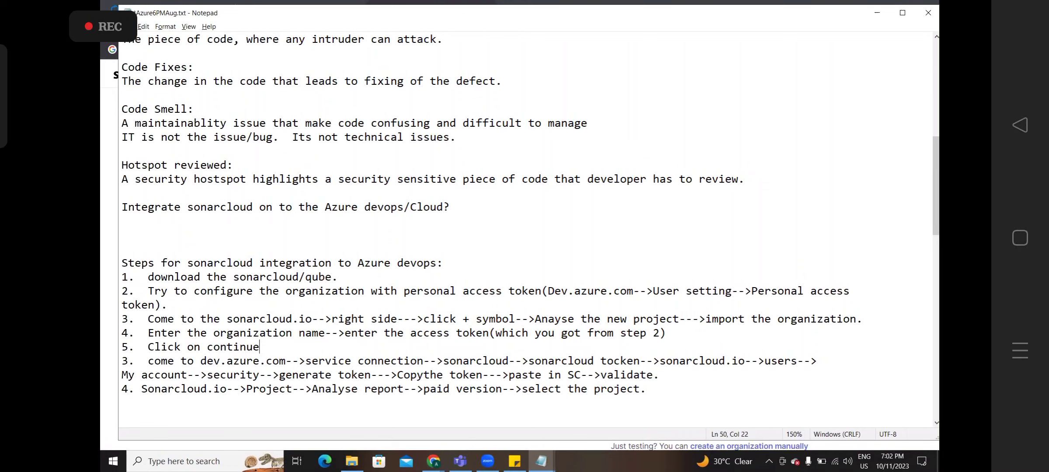
pyautogui.write('.')
pyautogui.press('Return')
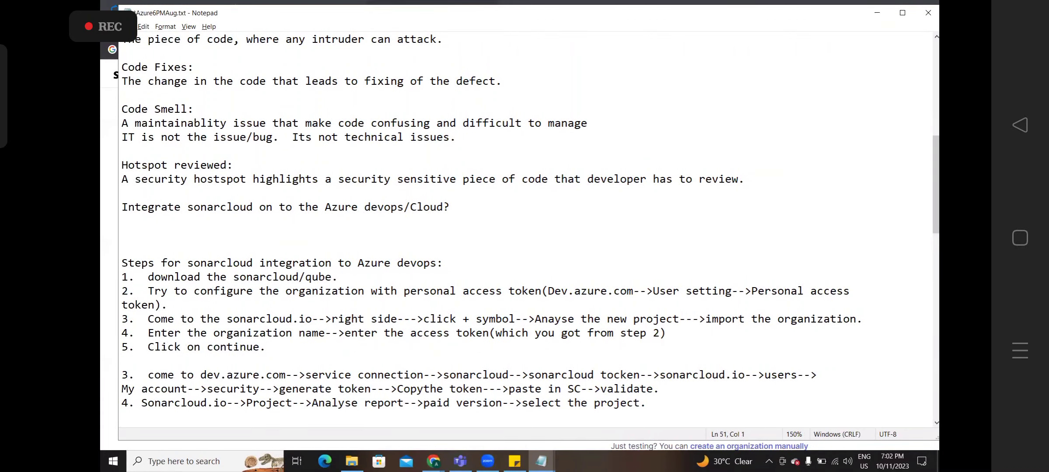
pyautogui.write('6.')
pyautogui.hotkey('alt', 'Tab')
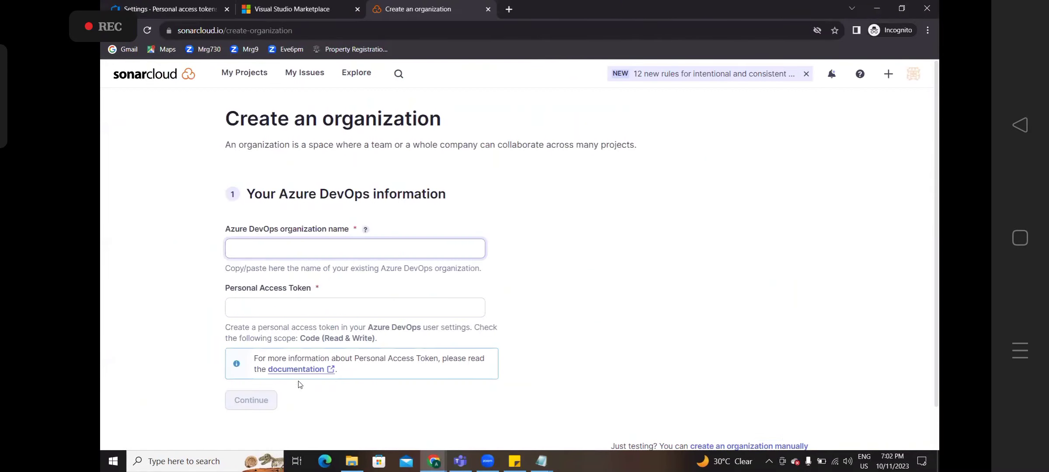
# - Submit the TrainingNavin11 organization name and pasted access token in SonarCloud's Create an organization form
pyautogui.click(301, 252)
pyautogui.click(306, 278)
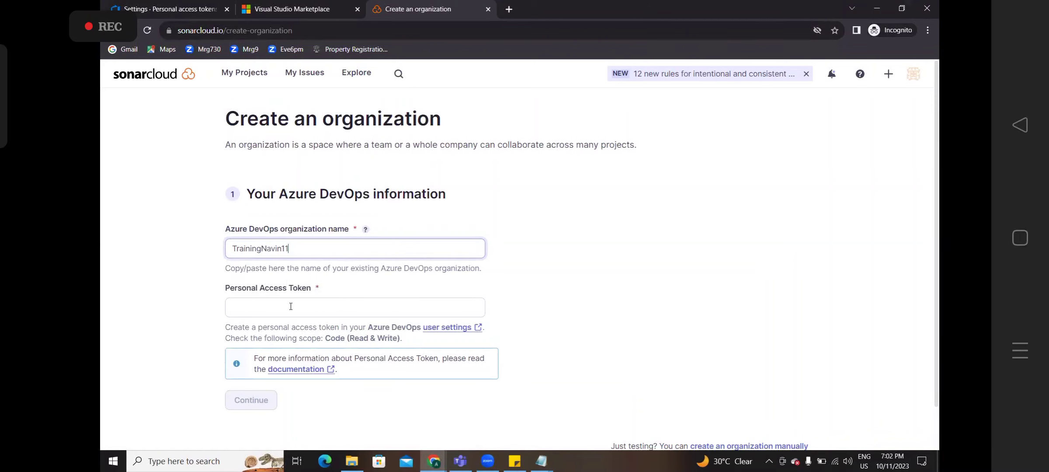
pyautogui.click(291, 306)
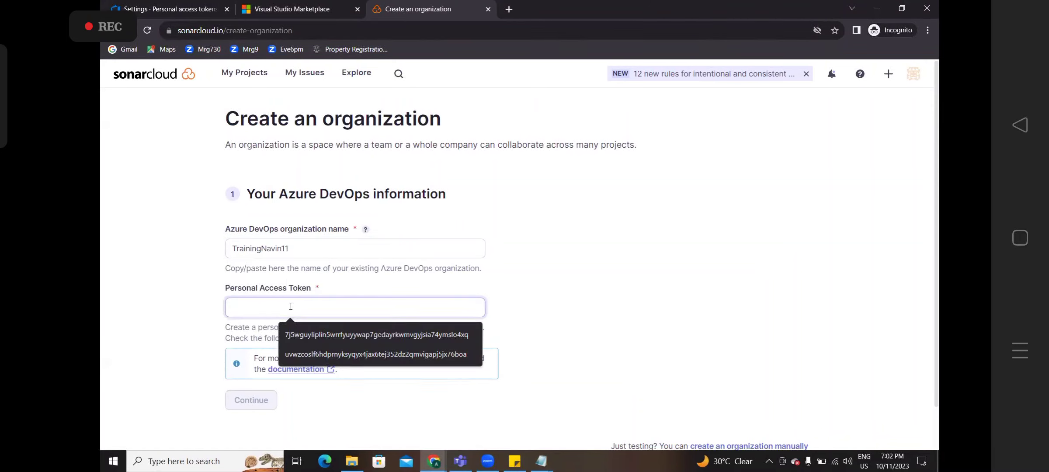
pyautogui.hotkey('ctrl', 'v')
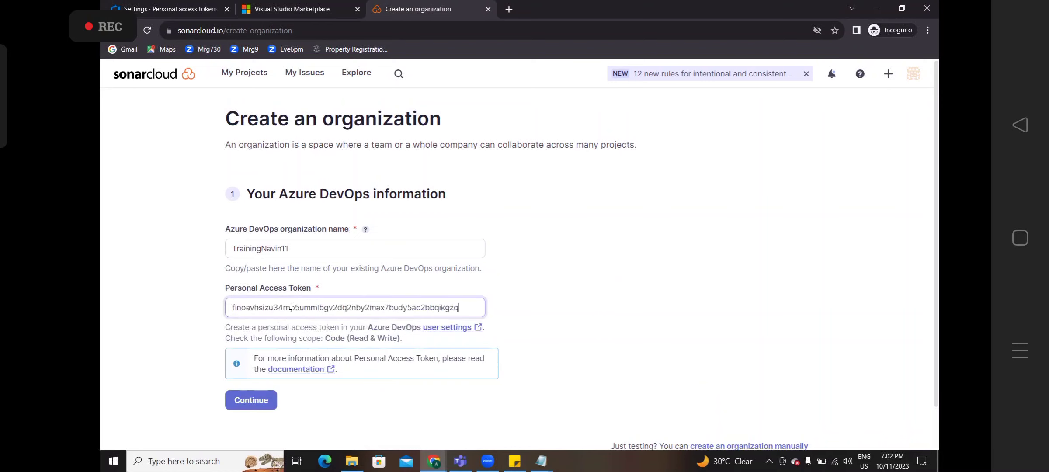
pyautogui.click(251, 400)
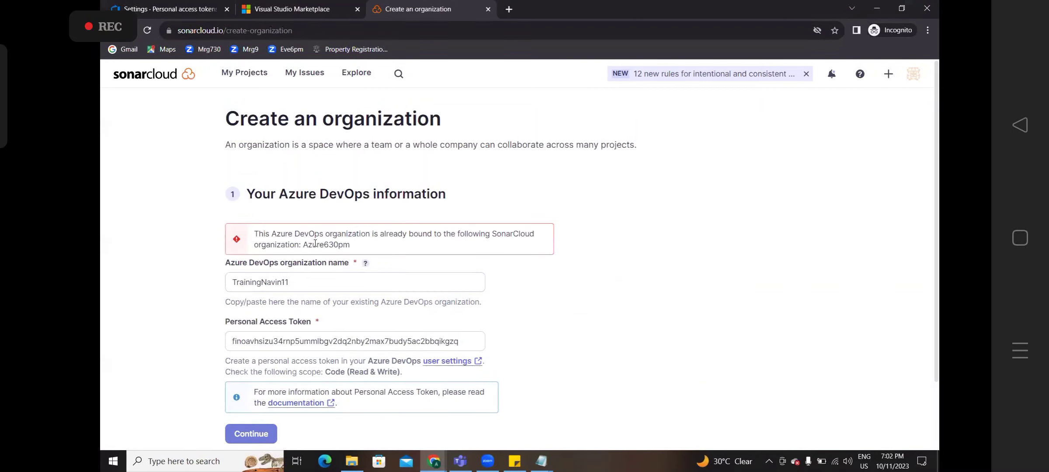
# - Review the 'already bound to Azure630pm' error and dismiss the new-rules announcement
pyautogui.moveTo(276, 234); pyautogui.dragTo(417, 250)
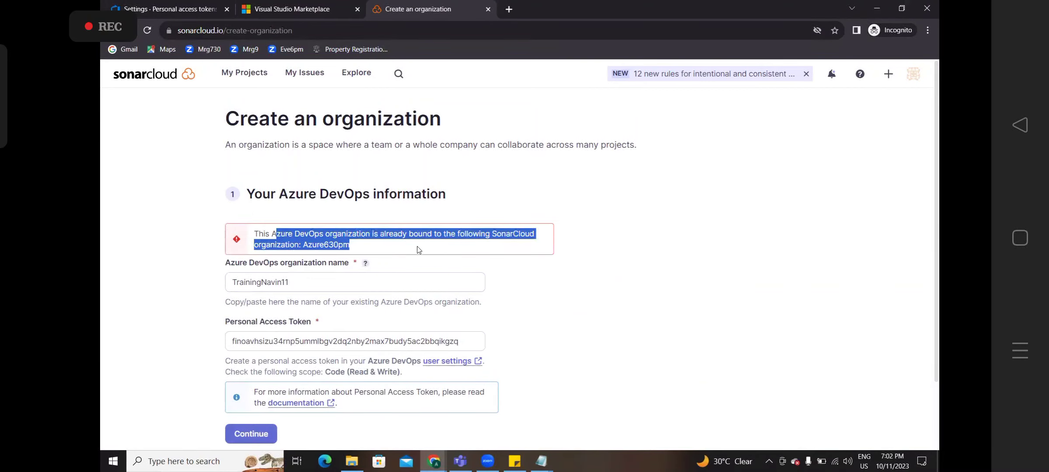
pyautogui.click(760, 190)
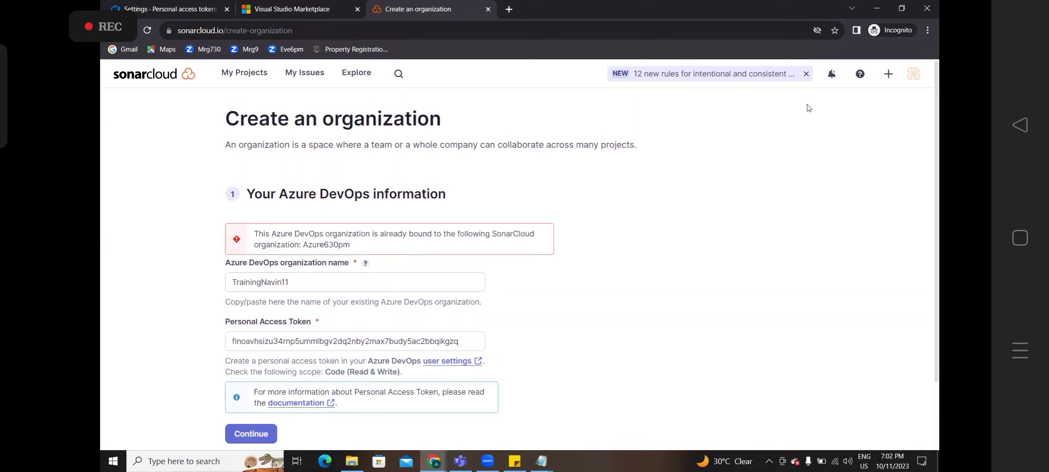
pyautogui.click(806, 76)
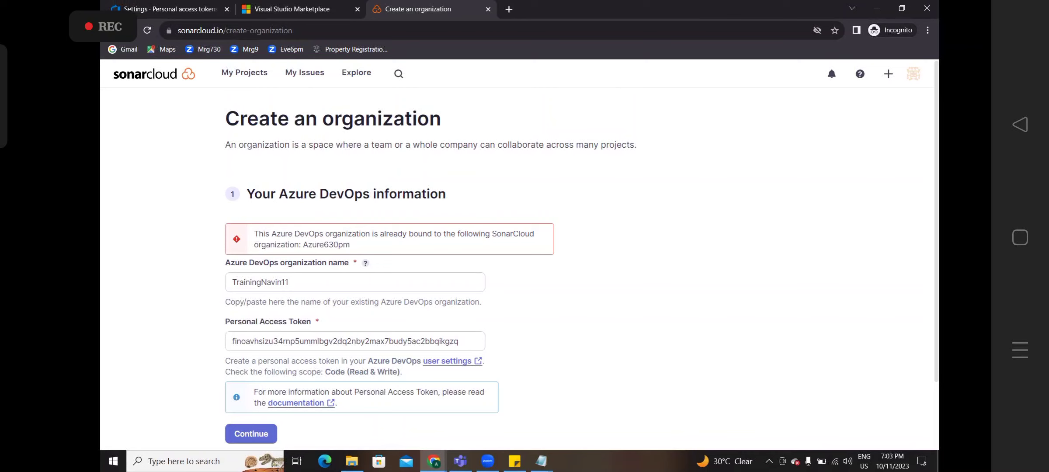
# - Look over the SonarCloud My Account profile and Security pages, then return to the Notepad notes
pyautogui.click(913, 81)
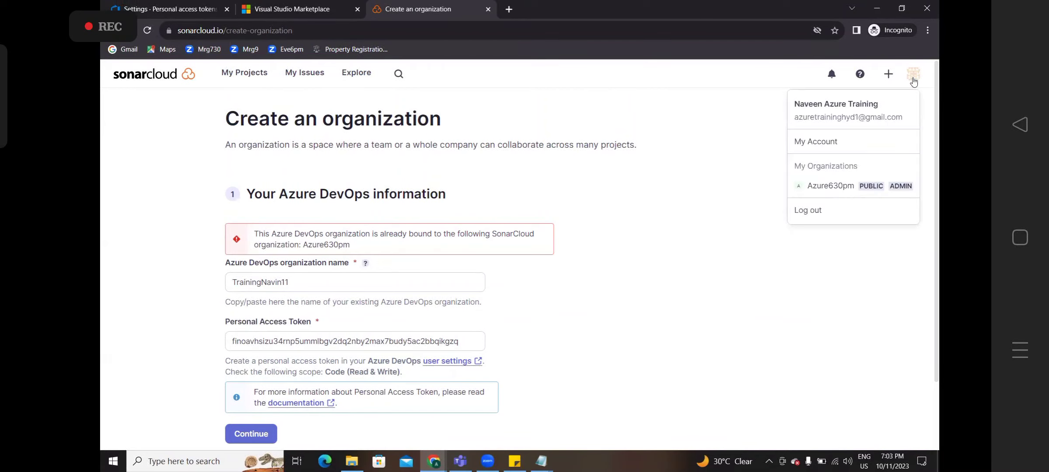
pyautogui.click(820, 145)
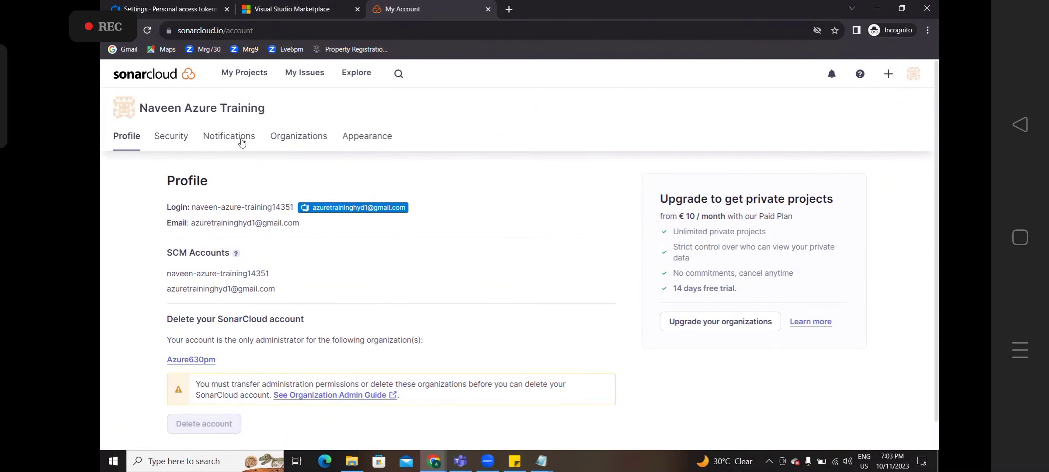
pyautogui.click(171, 141)
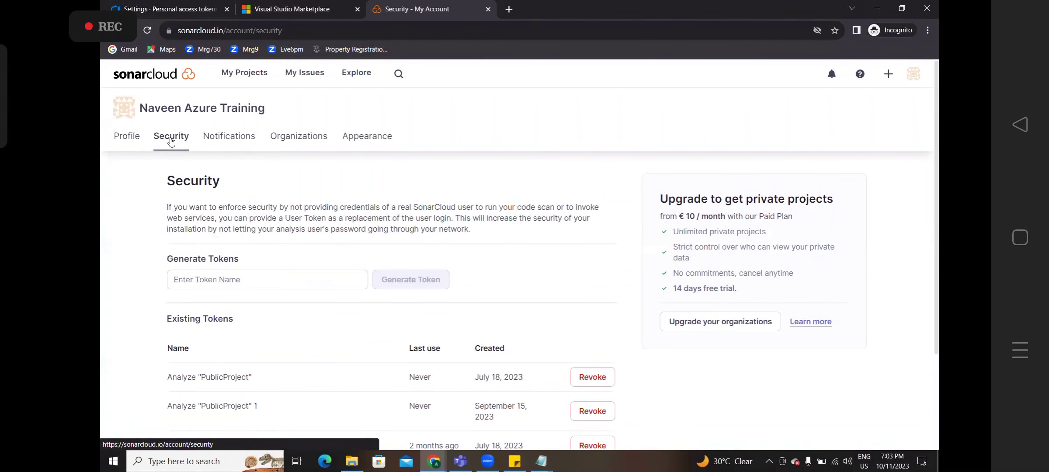
pyautogui.click(136, 140)
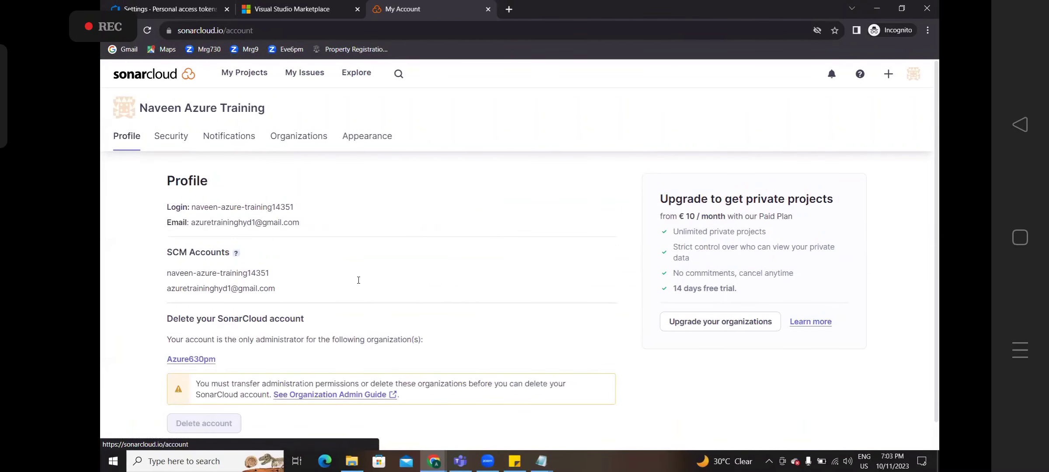
pyautogui.hotkey('alt', 'Tab')
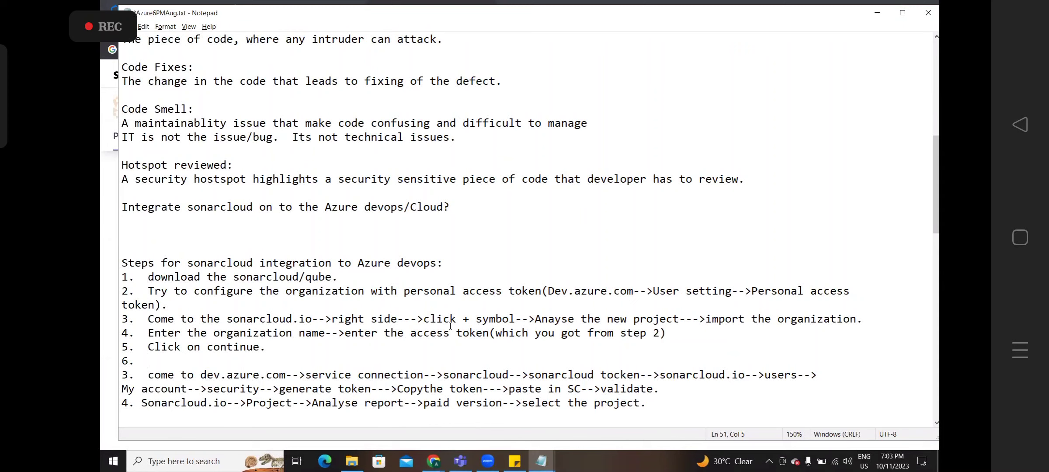
# - Write step 6 'Now, visit to My account for sonalcloud(rightside)-->' and open SonarCloud's account Security page
pyautogui.write('Now, visit to ')
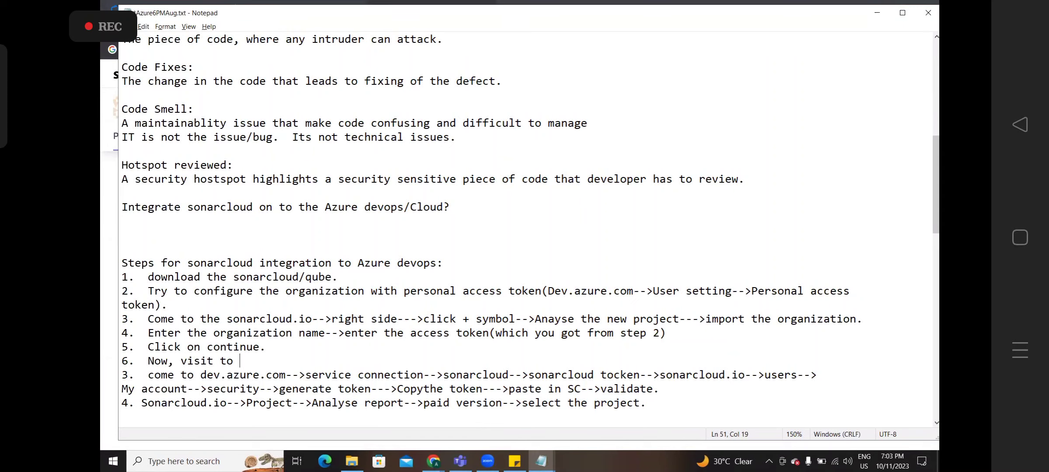
pyautogui.write('My account for sonal')
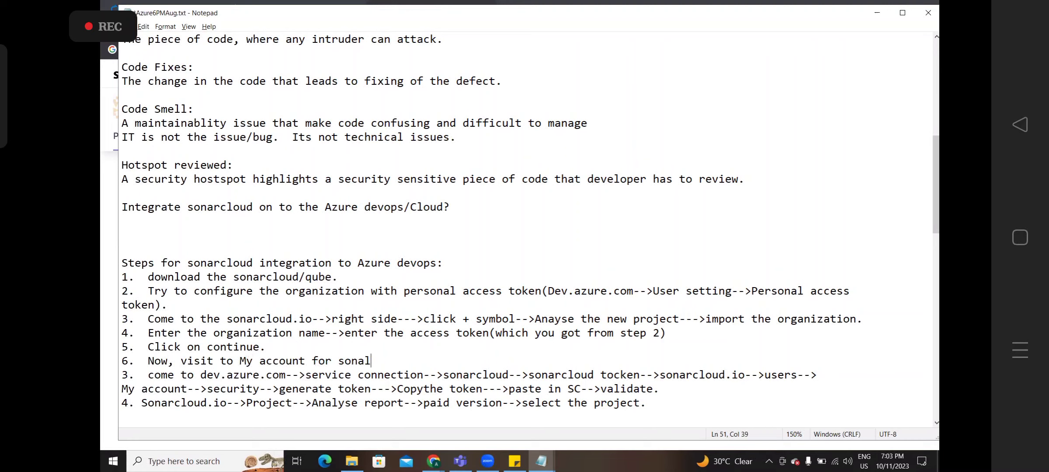
pyautogui.write('cloud(rightshi')
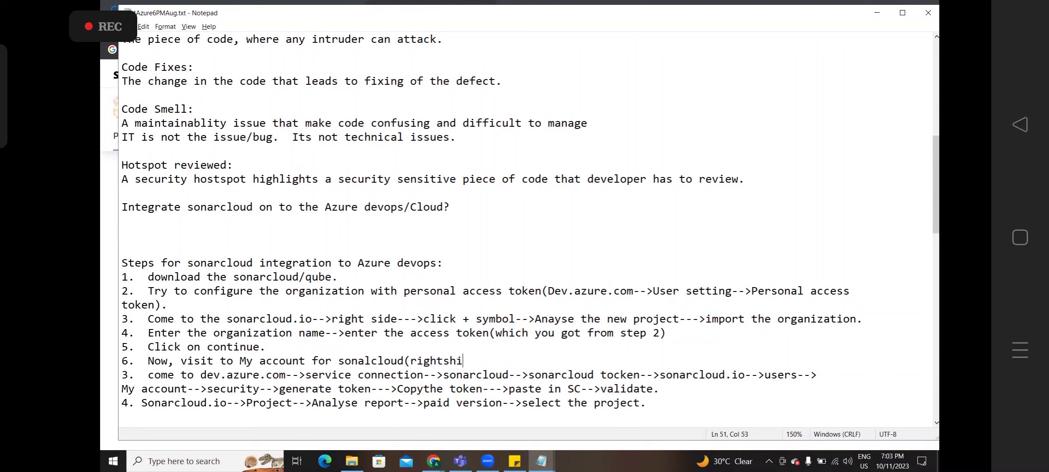
pyautogui.press('BackSpace')
pyautogui.press('BackSpace')
pyautogui.write('ide)-->')
pyautogui.hotkey('alt', 'Tab')
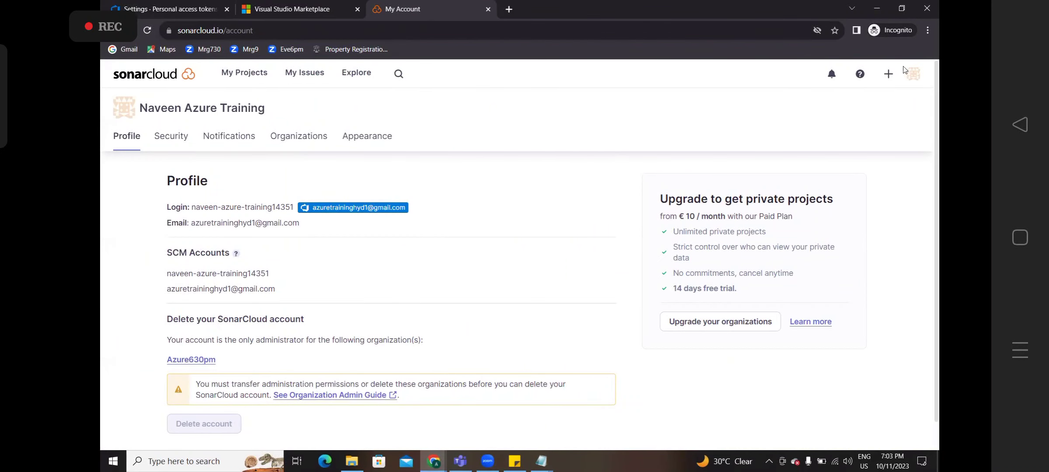
pyautogui.click(915, 75)
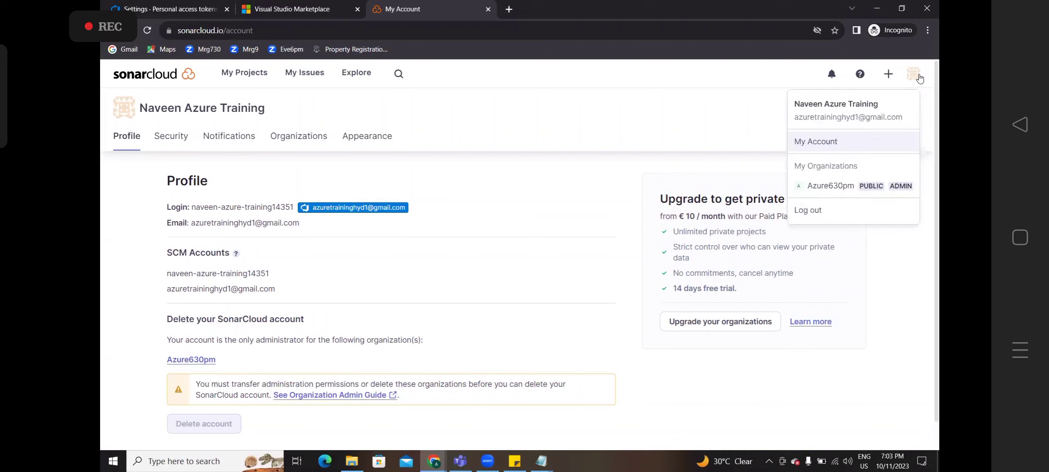
pyautogui.click(838, 144)
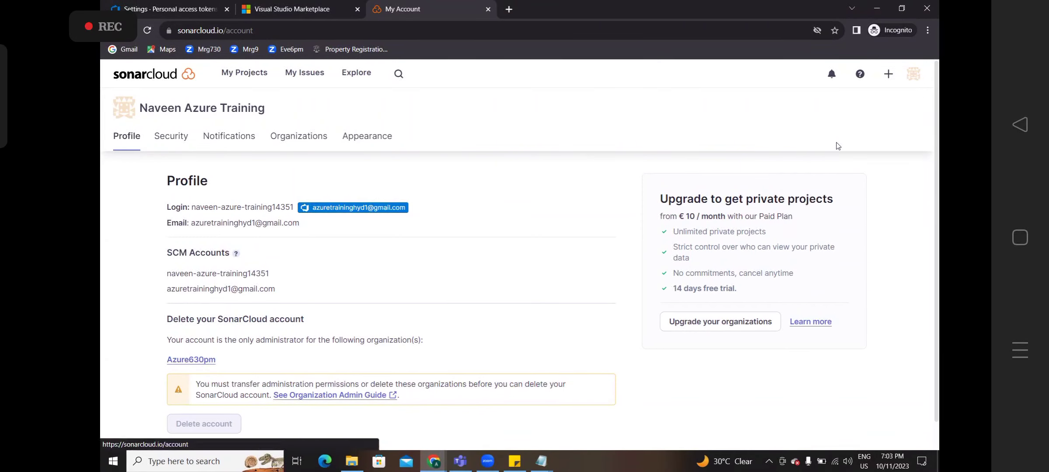
pyautogui.click(183, 137)
# - Finish step 6 in the notes with 'click on security-->'
pyautogui.hotkey('alt', 'Tab')
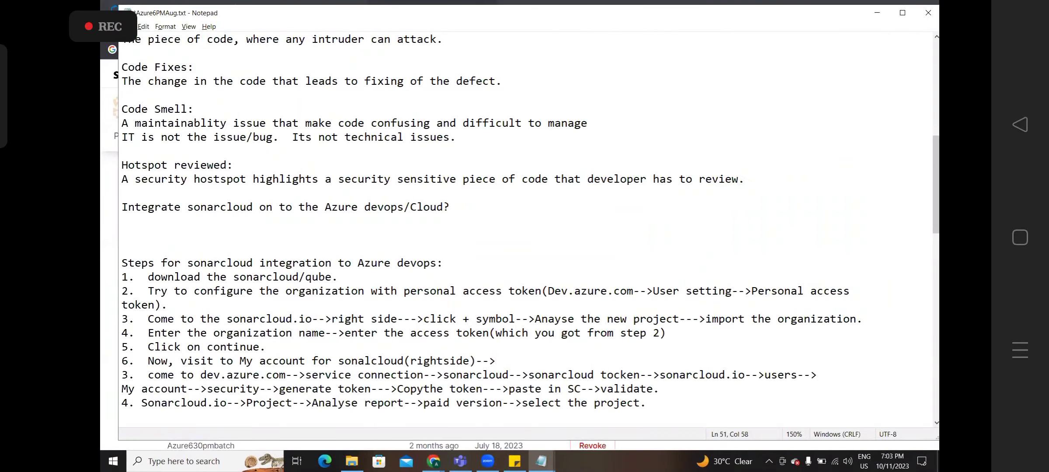
pyautogui.write('click ')
pyautogui.write('on')
pyautogui.press('BackSpace')
pyautogui.press('BackSpace')
pyautogui.press('BackSpace')
pyautogui.press('BackSpace')
pyautogui.press('BackSpace')
pyautogui.press('BackSpace')
pyautogui.press('BackSpace')
pyautogui.press('BackSpace')
pyautogui.press('BackSpace')
pyautogui.write('s')
pyautogui.write('ecuirty-')
pyautogui.press('BackSpace')
pyautogui.press('BackSpace')
pyautogui.press('BackSpace')
pyautogui.press('BackSpace')
pyautogui.press('BackSpace')
pyautogui.write('rity-->')
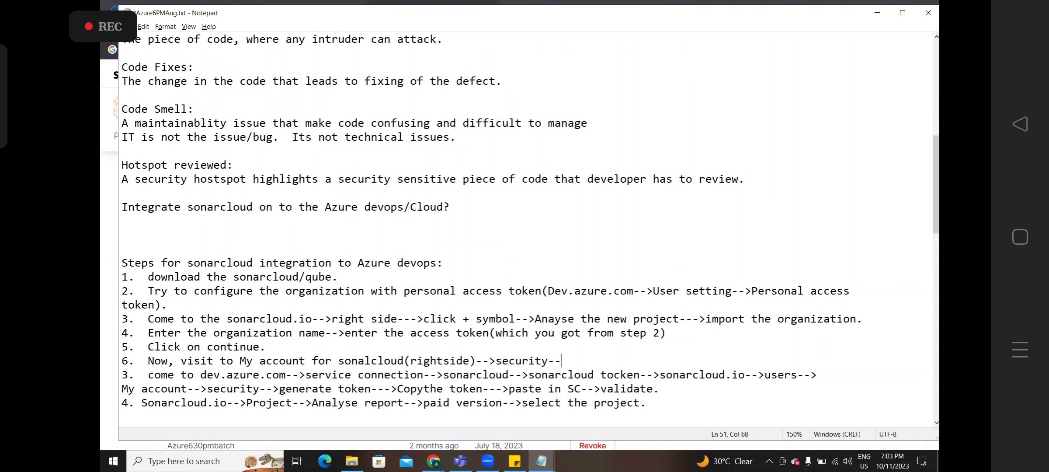
pyautogui.hotkey('alt', 'Tab')
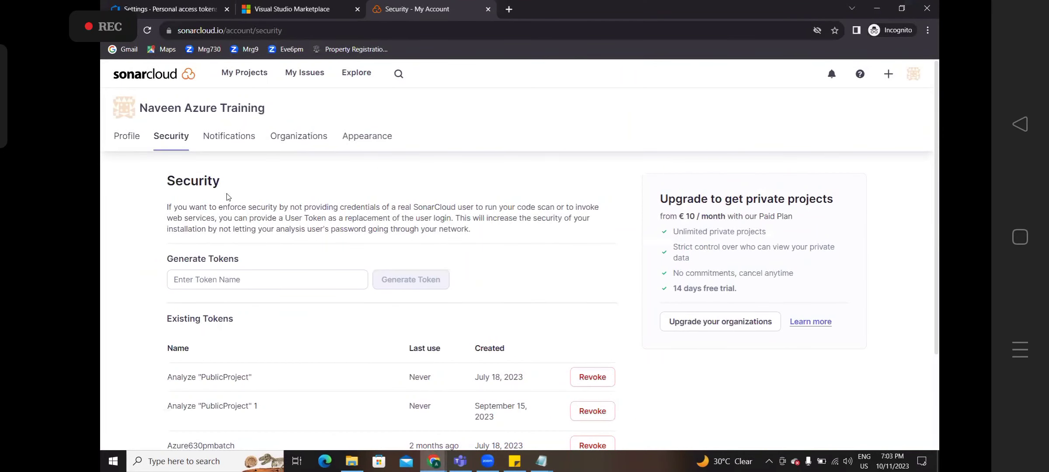
# - Name a new SonarCloud token 'dfd' and note 'enter some token name--->generate token.'
pyautogui.click(221, 272)
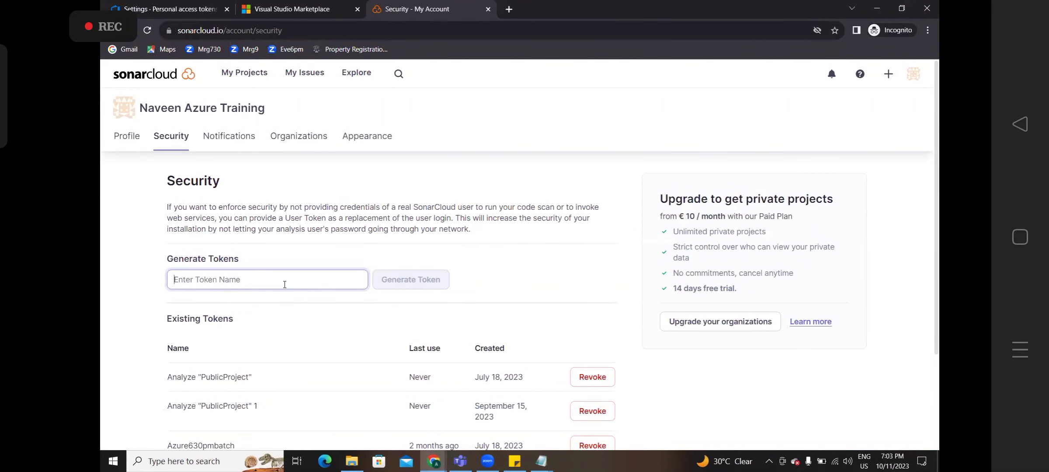
pyautogui.write('dfd')
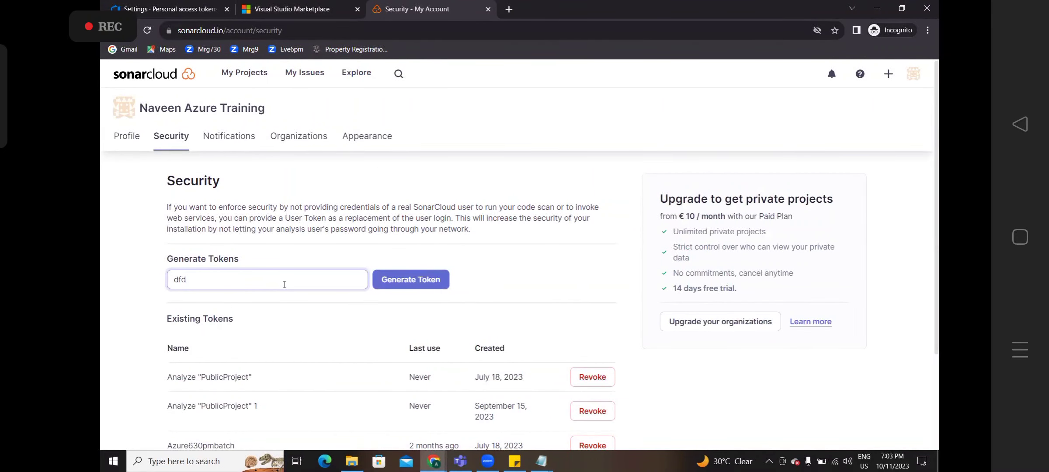
pyautogui.hotkey('alt', 'Tab')
pyautogui.write('ent')
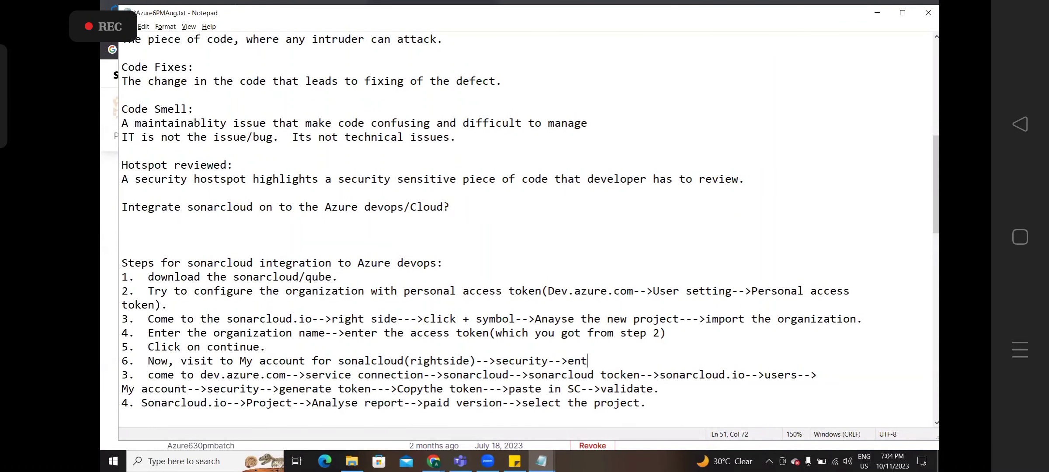
pyautogui.write('er some token ')
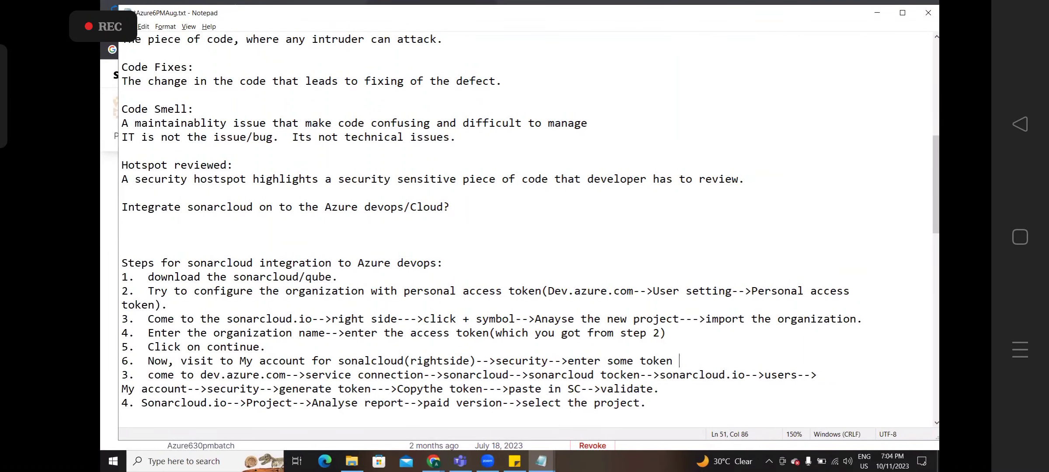
pyautogui.write('name--->ge')
pyautogui.write('nerate ')
pyautogui.write('token')
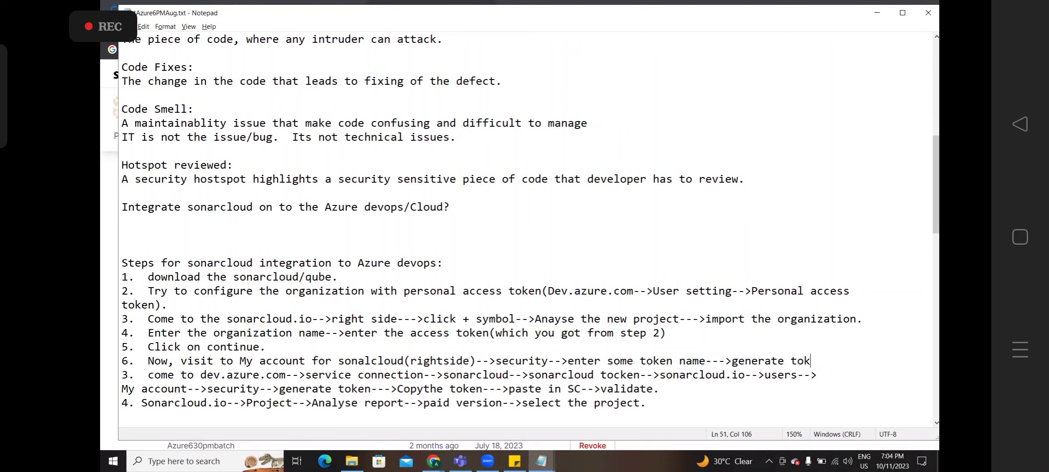
pyautogui.write('.')
pyautogui.hotkey('alt', 'Tab')
# - Generate and copy the dfd token, then go to the Azure DevOps tab
pyautogui.click(387, 284)
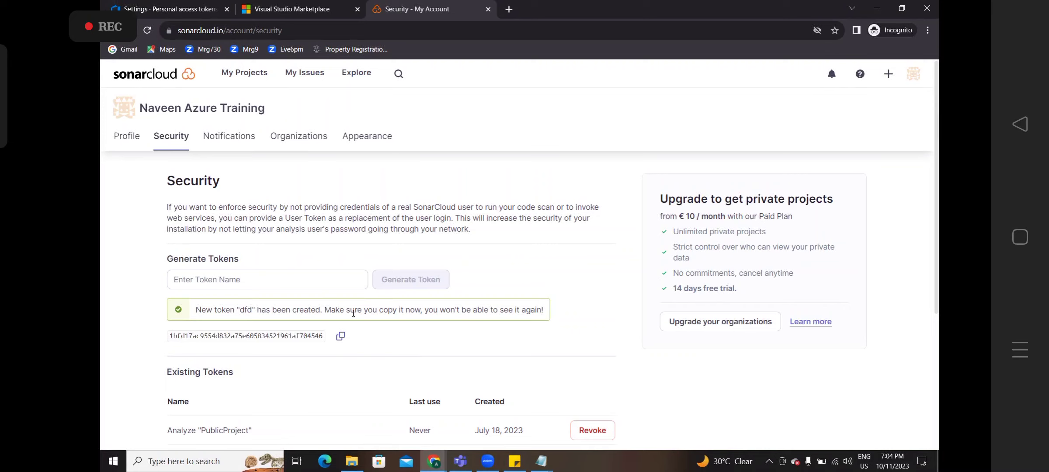
pyautogui.click(341, 337)
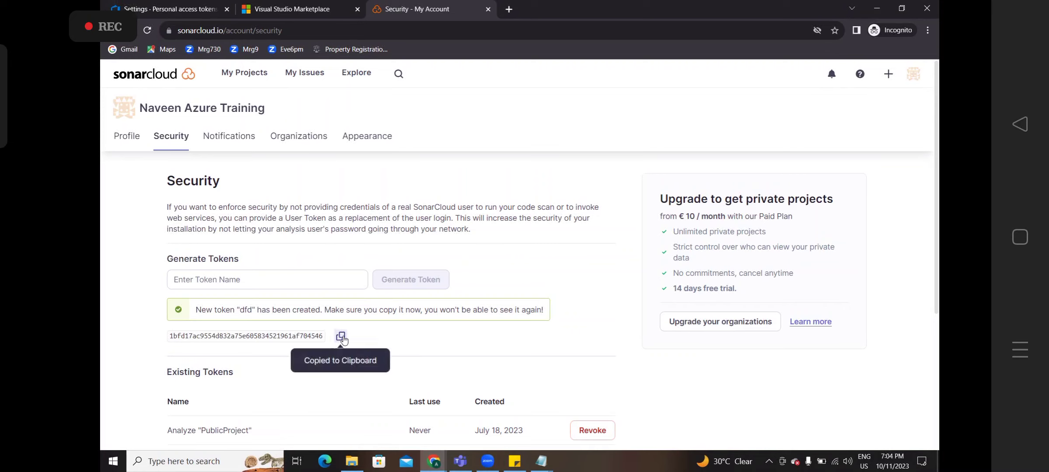
pyautogui.click(171, 11)
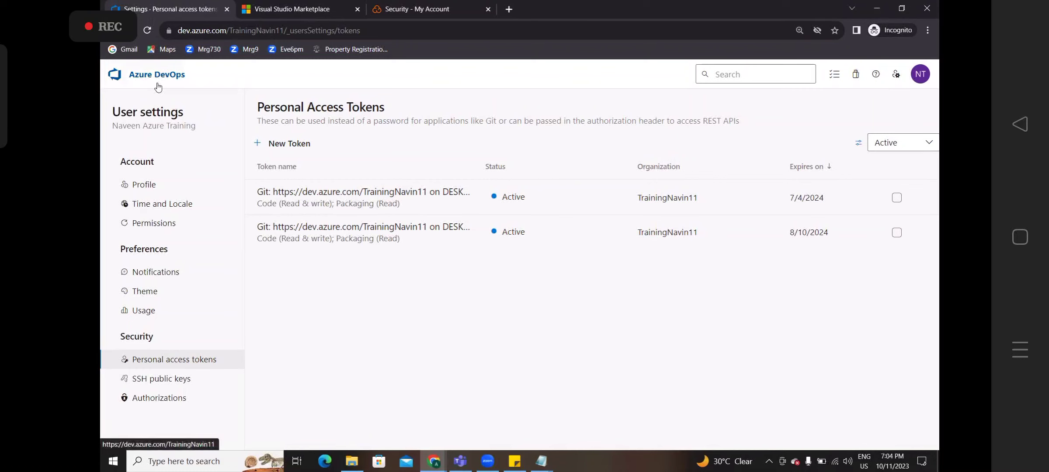
# - From Azure6PMAug23's Project settings, go to Service connections and start a New service connection
pyautogui.click(158, 87)
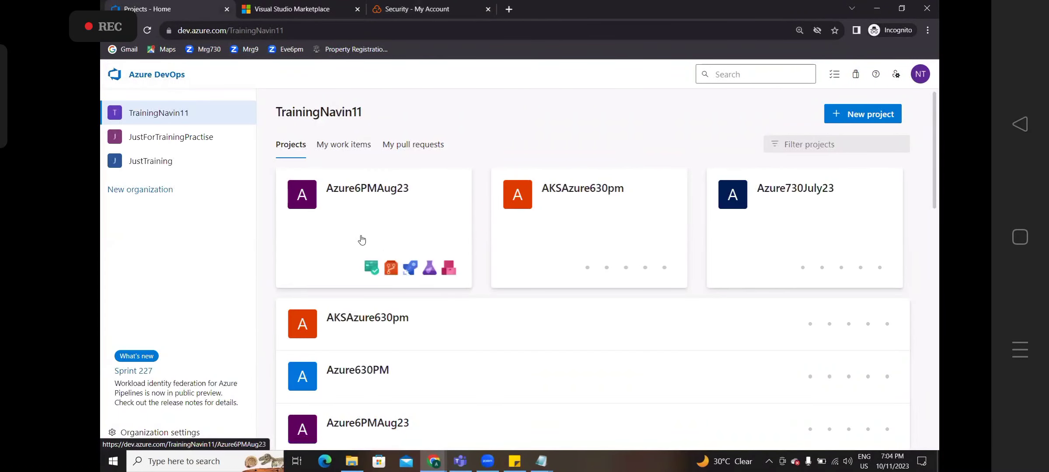
pyautogui.click(368, 198)
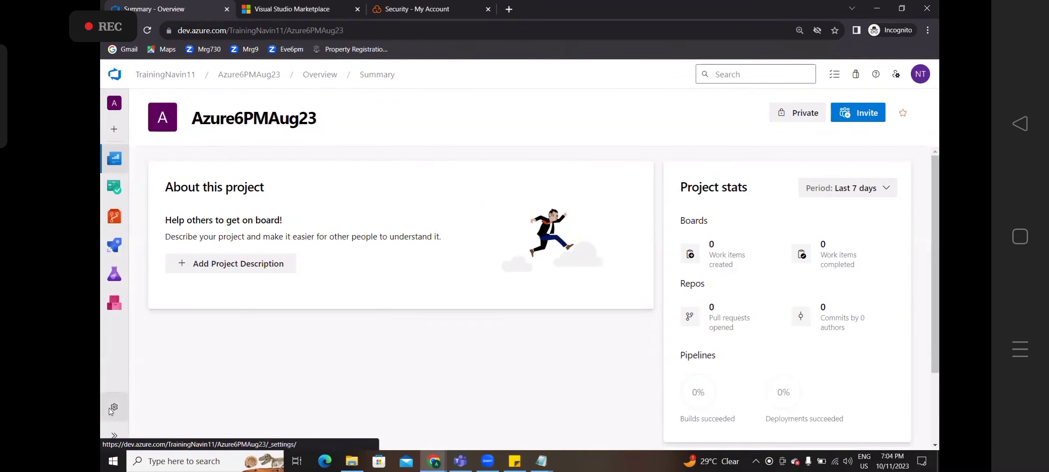
pyautogui.click(110, 408)
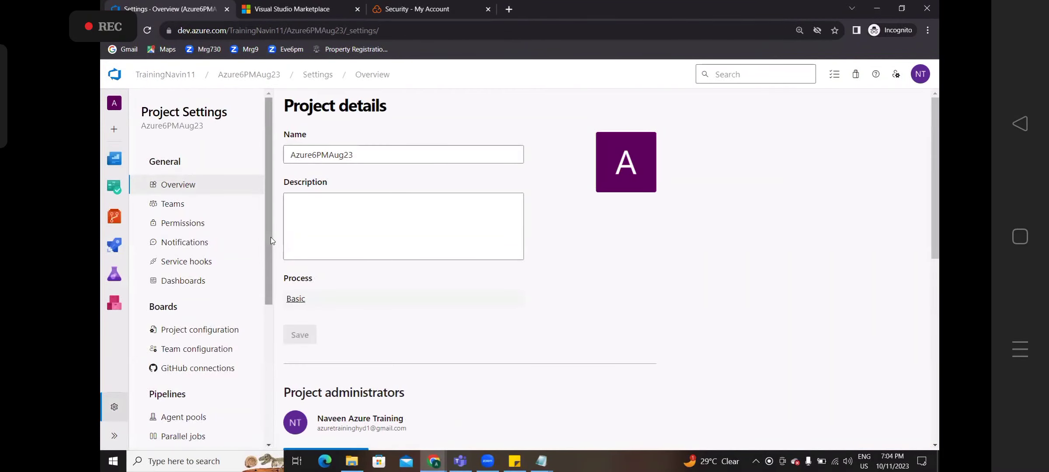
pyautogui.moveTo(267, 237); pyautogui.dragTo(267, 339)
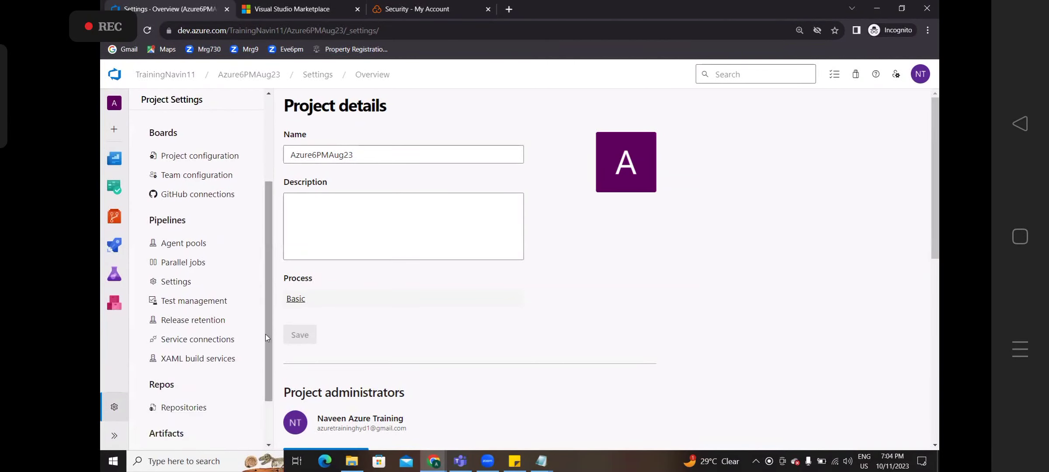
pyautogui.click(186, 341)
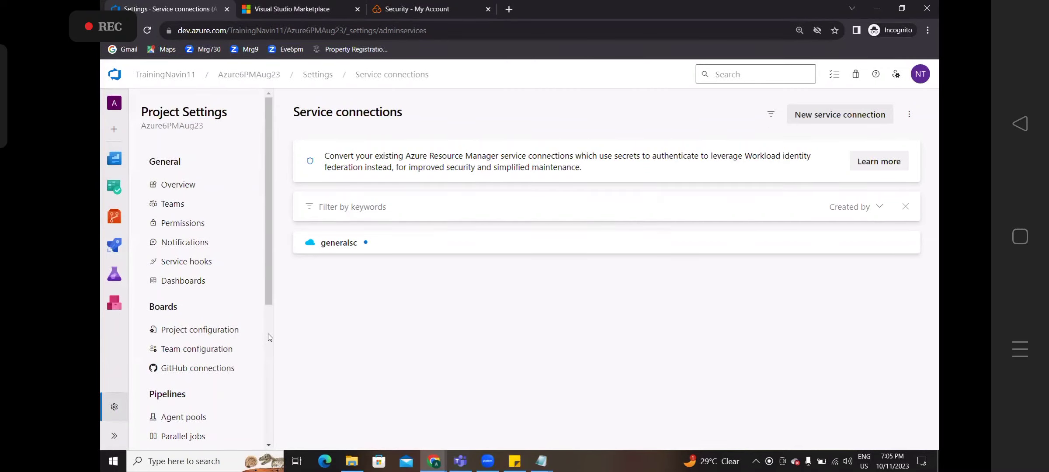
pyautogui.click(842, 121)
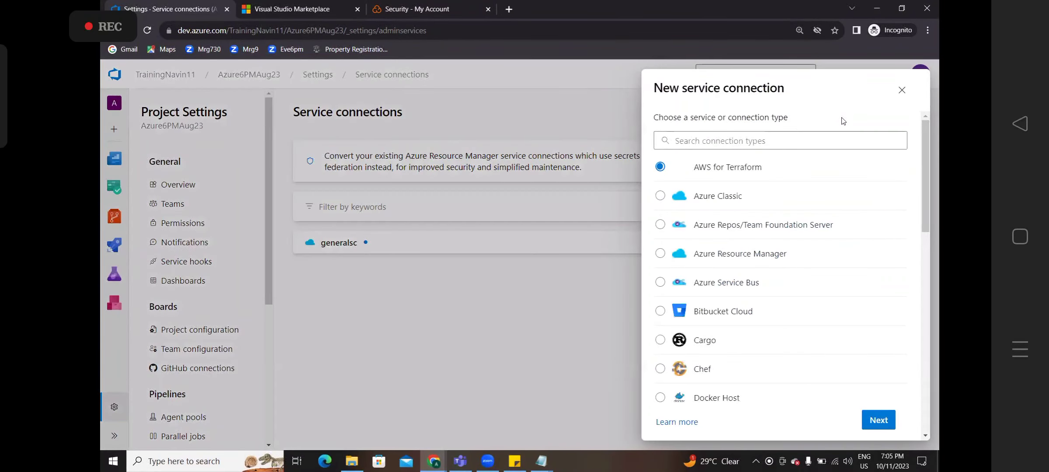
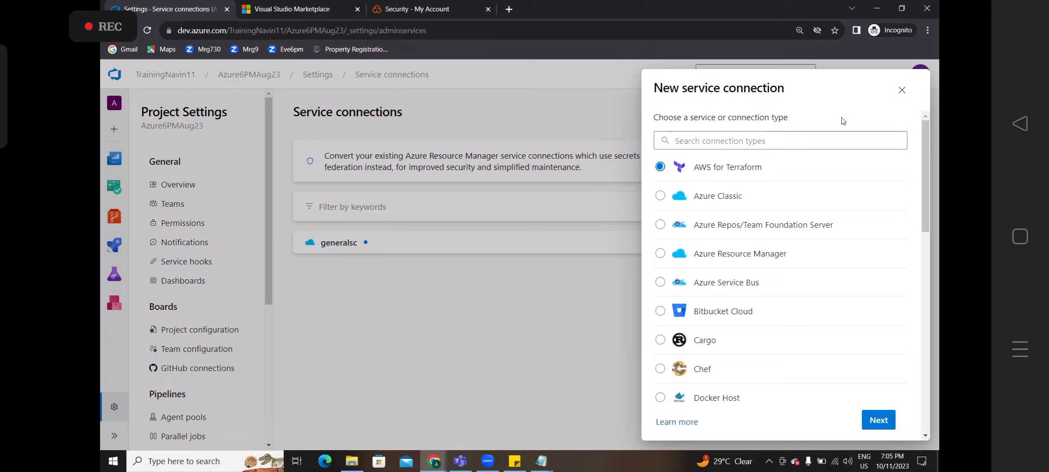
# - Search the connection types for 'sonar', choose SonarCloud, and go to its Token field
pyautogui.click(807, 139)
pyautogui.write('s')
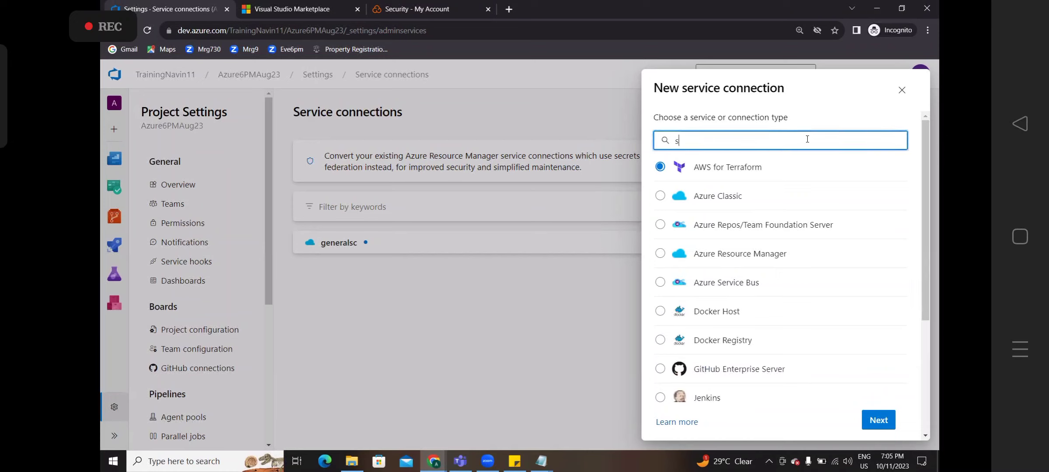
pyautogui.write('onarclo')
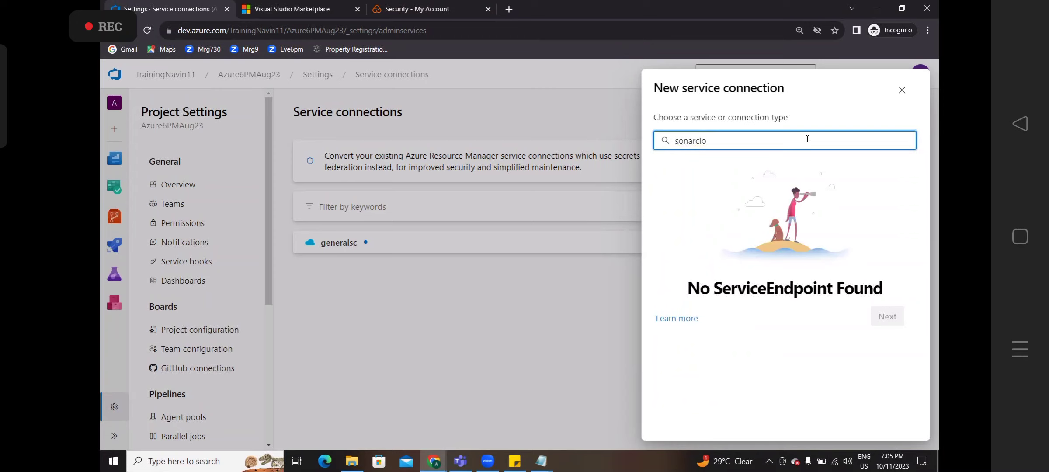
pyautogui.press('BackSpace')
pyautogui.press('BackSpace')
pyautogui.press('BackSpace')
pyautogui.write('cloud')
pyautogui.press('BackSpace')
pyautogui.press('BackSpace')
pyautogui.press('BackSpace')
pyautogui.press('BackSpace')
pyautogui.press('BackSpace')
pyautogui.press('BackSpace')
pyautogui.press('BackSpace')
pyautogui.press('BackSpace')
pyautogui.press('BackSpace')
pyautogui.press('BackSpace')
pyautogui.press('BackSpace')
pyautogui.write('sonar')
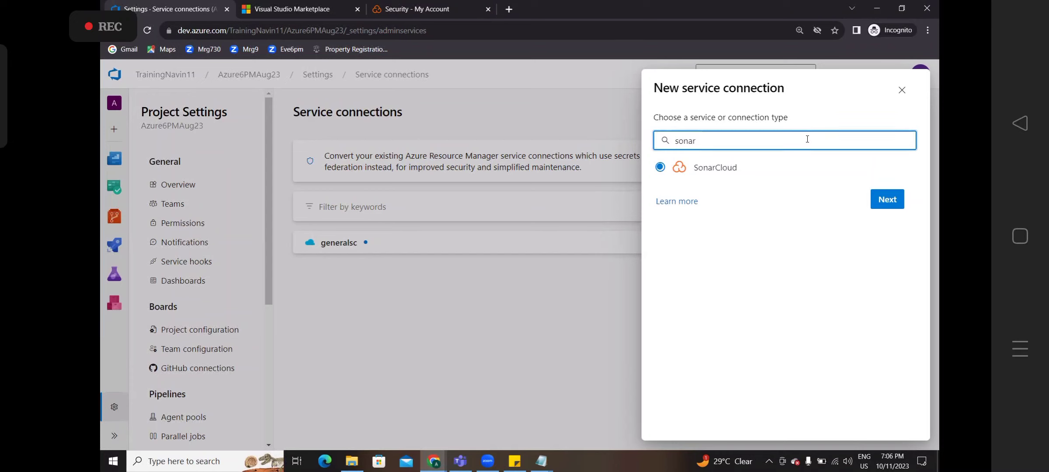
pyautogui.click(892, 202)
pyautogui.click(724, 164)
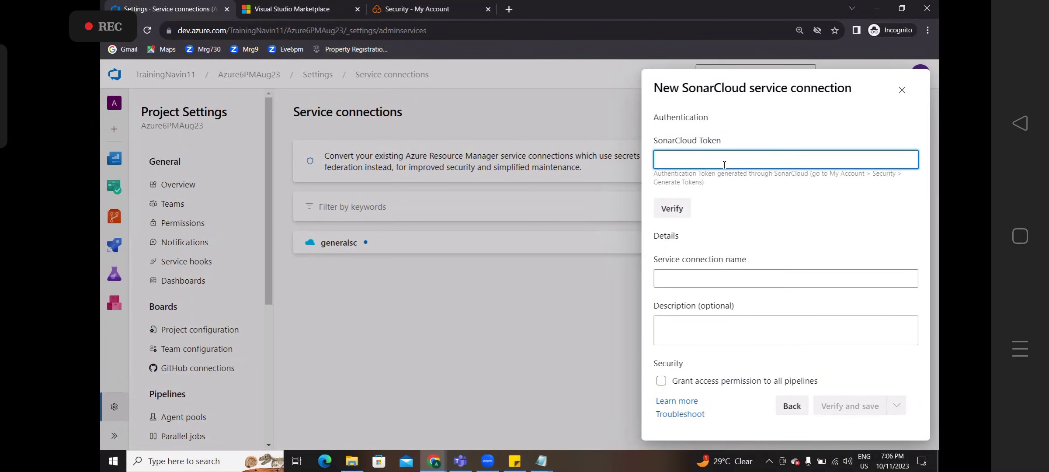
# - In the notes, end step 6 with '(copy the token).' and begin step 7 'Come to dev.azure'
pyautogui.hotkey('alt', 'Tab')
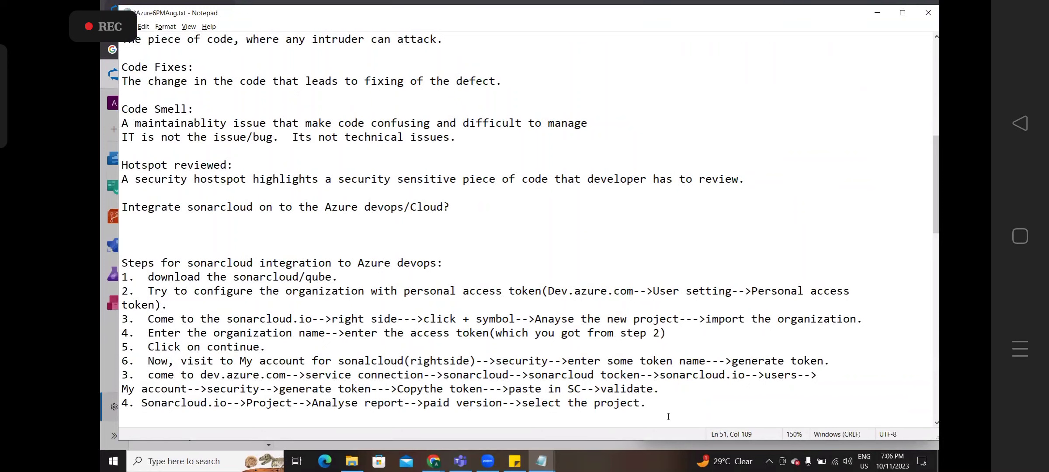
pyautogui.press('Return')
pyautogui.write('7.  ')
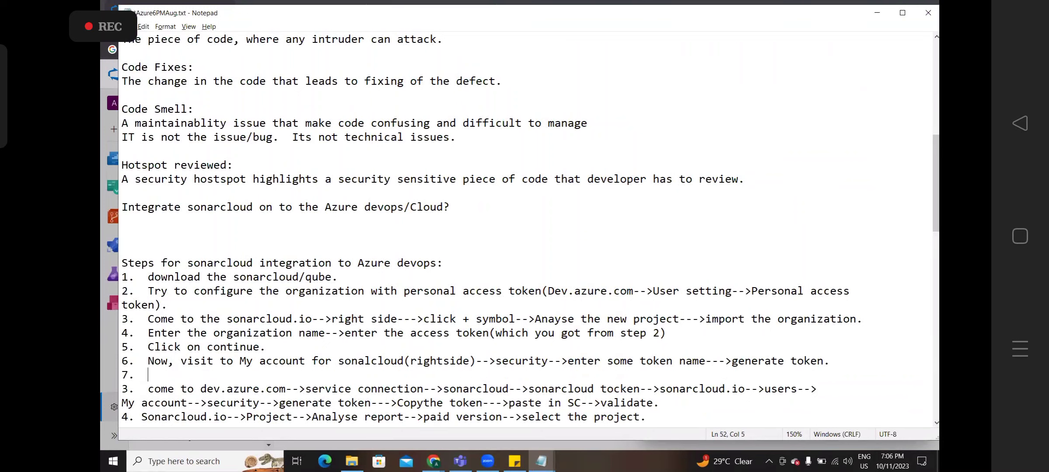
pyautogui.write('Come to')
pyautogui.click(791, 361)
pyautogui.press('BackSpace')
pyautogui.write('(copy the ')
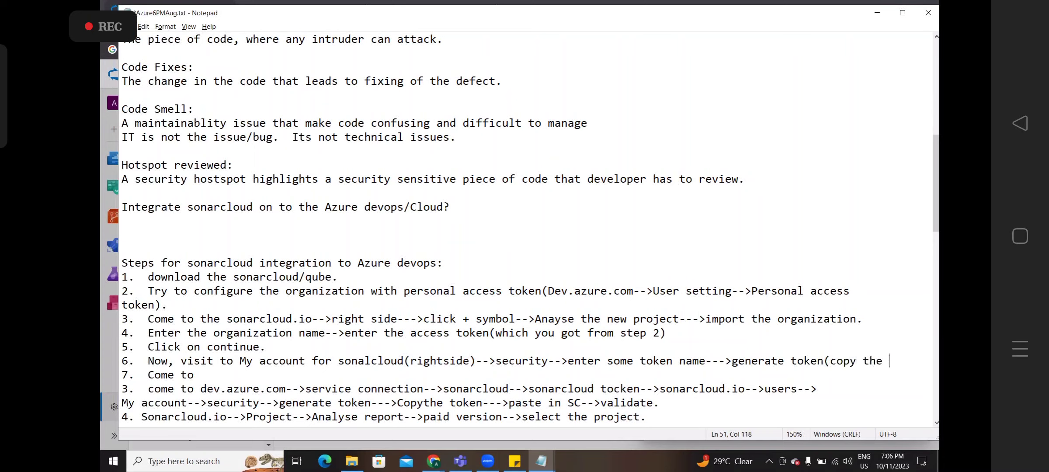
pyautogui.write('tock')
pyautogui.press('BackSpace')
pyautogui.press('BackSpace')
pyautogui.write('kien')
pyautogui.press('BackSpace')
pyautogui.press('BackSpace')
pyautogui.press('BackSpace')
pyautogui.write('en). 7.  Come to ')
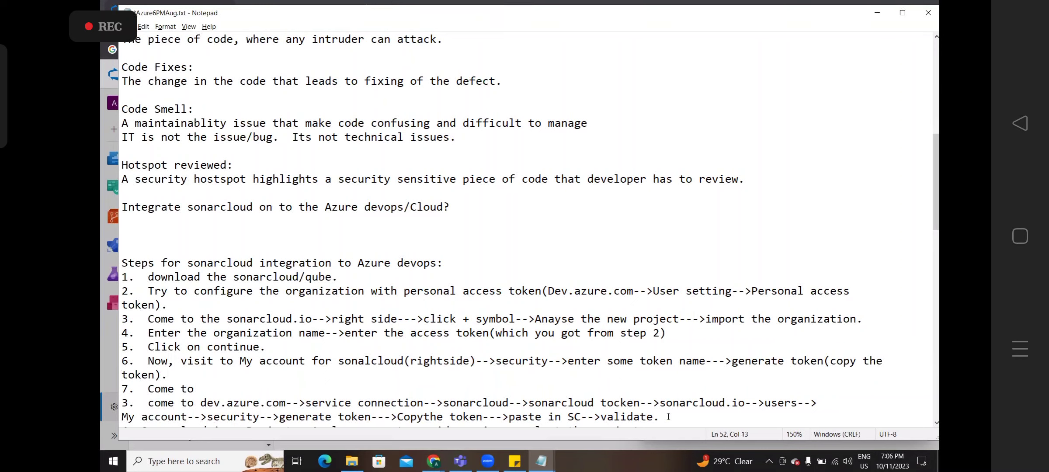
pyautogui.write('dev.azure')
# - Complete step 7 with dev.azure.com and '(paste the tokent over here)' after sonarcloud tocken
pyautogui.press('Right')
pyautogui.hotkey('shift', 'Right')
pyautogui.hotkey('shift', 'Right')
pyautogui.hotkey('shift', 'Right')
pyautogui.hotkey('shift', 'Right')
pyautogui.hotkey('shift', 'Right')
pyautogui.hotkey('shift', 'Right')
pyautogui.hotkey('shift', 'Right')
pyautogui.hotkey('shift', 'Right')
pyautogui.hotkey('shift', 'Right')
pyautogui.hotkey('shift', 'Right')
pyautogui.hotkey('shift', 'Right')
pyautogui.hotkey('shift', 'Right')
pyautogui.hotkey('shift', 'Right')
pyautogui.hotkey('shift', 'Right')
pyautogui.hotkey('shift', 'Right')
pyautogui.hotkey('shift', 'Right')
pyautogui.hotkey('shift', 'Right')
pyautogui.hotkey('shift', 'Right')
pyautogui.hotkey('shift', 'Right')
pyautogui.hotkey('shift', 'Right')
pyautogui.hotkey('shift', 'Right')
pyautogui.hotkey('shift', 'Right')
pyautogui.hotkey('shift', 'Right')
pyautogui.hotkey('shift', 'Right')
pyautogui.hotkey('shift', 'Right')
pyautogui.hotkey('shift', 'Right')
pyautogui.hotkey('shift', 'Right')
pyautogui.hotkey('shift', 'Right')
pyautogui.hotkey('shift', 'Right')
pyautogui.hotkey('shift', 'Right')
pyautogui.hotkey('shift', 'Right')
pyautogui.hotkey('shift', 'Right')
pyautogui.hotkey('shift', 'Right')
pyautogui.hotkey('shift', 'Right')
pyautogui.hotkey('shift', 'Right')
pyautogui.hotkey('shift', 'Right')
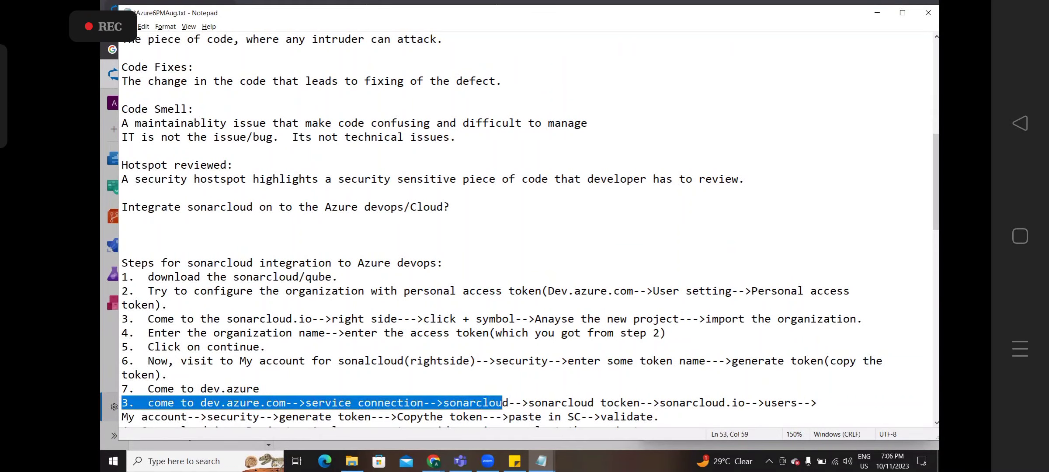
pyautogui.hotkey('shift', 'Left')
pyautogui.hotkey('shift', 'Left')
pyautogui.hotkey('shift', 'Left')
pyautogui.hotkey('shift', 'Left')
pyautogui.hotkey('shift', 'Left')
pyautogui.hotkey('shift', 'Left')
pyautogui.hotkey('shift', 'Left')
pyautogui.hotkey('shift', 'Left')
pyautogui.hotkey('shift', 'Left')
pyautogui.hotkey('shift', 'Left')
pyautogui.hotkey('shift', 'Left')
pyautogui.hotkey('shift', 'Left')
pyautogui.hotkey('shift', 'Left')
pyautogui.hotkey('shift', 'Left')
pyautogui.hotkey('shift', 'Left')
pyautogui.hotkey('shift', 'Left')
pyautogui.hotkey('shift', 'Left')
pyautogui.hotkey('shift', 'Left')
pyautogui.hotkey('shift', 'Left')
pyautogui.hotkey('shift', 'Left')
pyautogui.hotkey('shift', 'Left')
pyautogui.hotkey('shift', 'Left')
pyautogui.hotkey('shift', 'Left')
pyautogui.hotkey('shift', 'Left')
pyautogui.hotkey('shift', 'Left')
pyautogui.hotkey('shift', 'Left')
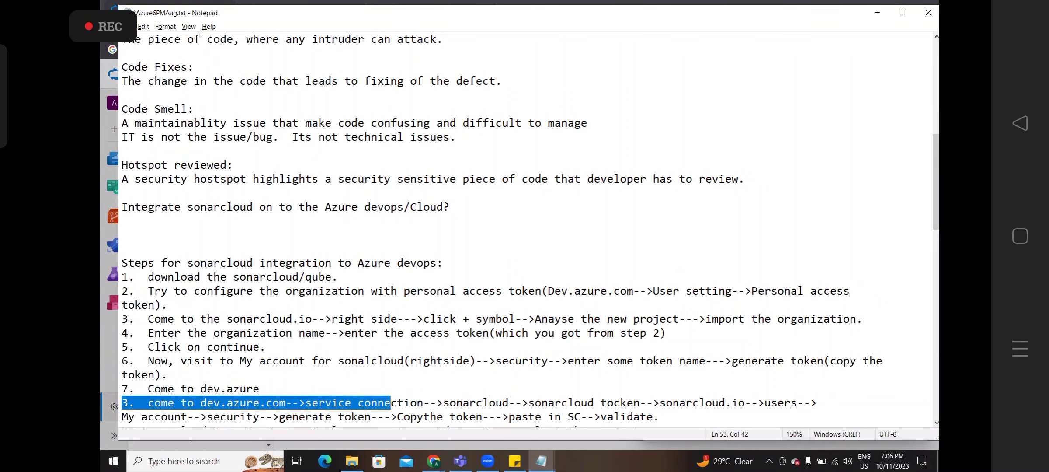
pyautogui.hotkey('shift', 'Left')
pyautogui.hotkey('shift', 'Left')
pyautogui.hotkey('shift', 'Left')
pyautogui.hotkey('shift', 'Left')
pyautogui.hotkey('shift', 'Left')
pyautogui.hotkey('shift', 'Left')
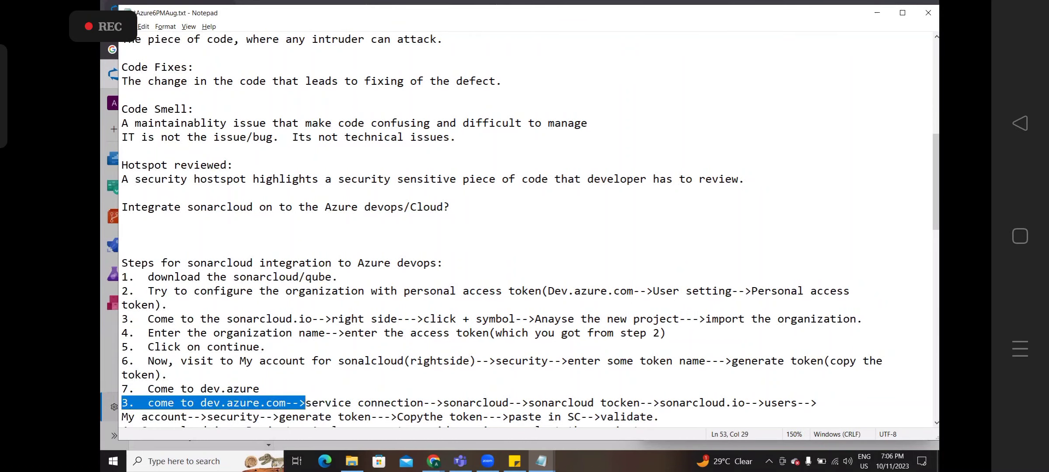
pyautogui.press('BackSpace')
pyautogui.press('BackSpace')
pyautogui.press('BackSpace')
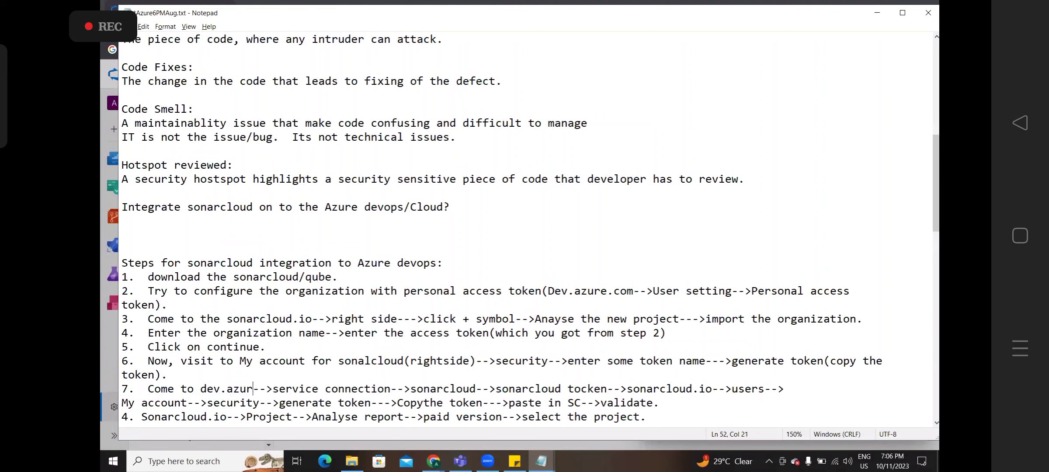
pyautogui.write('e')
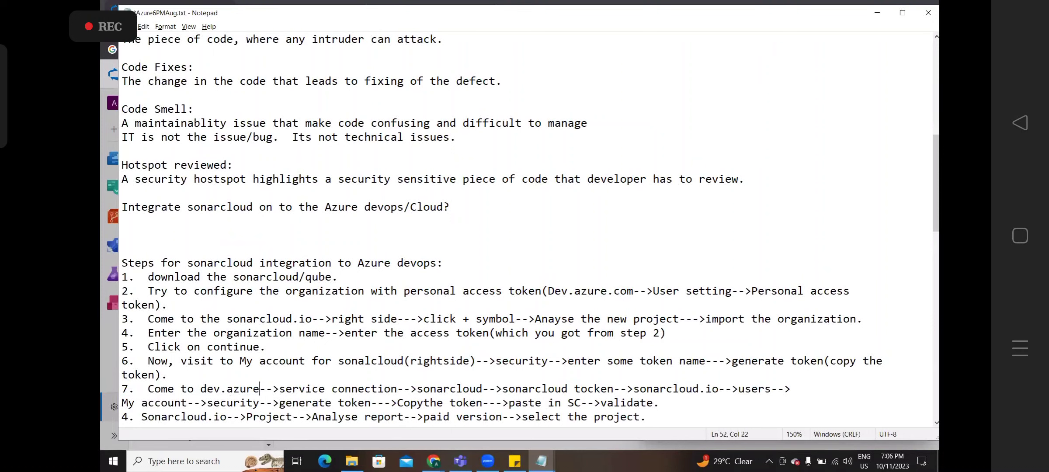
pyautogui.write('.com')
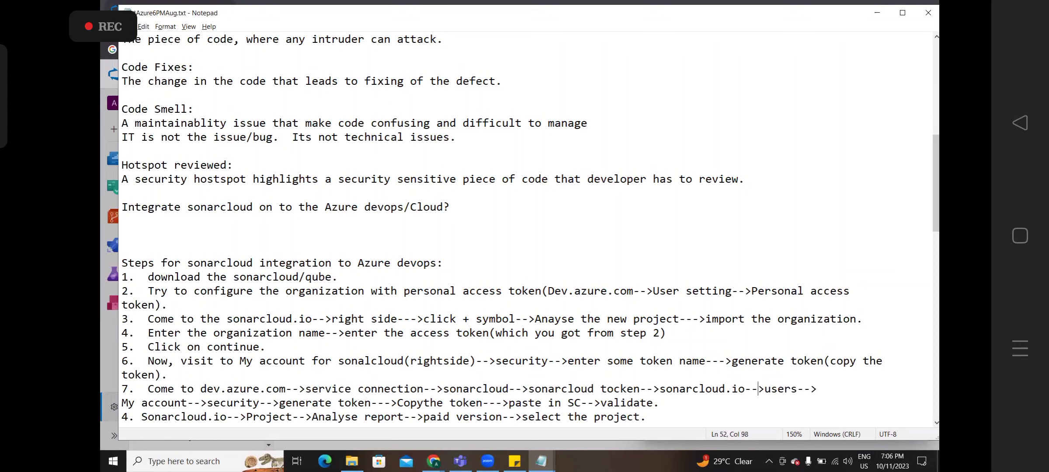
pyautogui.press('Left')
pyautogui.press('Left')
pyautogui.press('Left')
pyautogui.press('Left')
pyautogui.press('Left')
pyautogui.press('Right')
pyautogui.press('Right')
pyautogui.press('Right')
pyautogui.press('Right')
pyautogui.press('Right')
pyautogui.press('Right')
pyautogui.press('Right')
pyautogui.press('Right')
pyautogui.write('(pa')
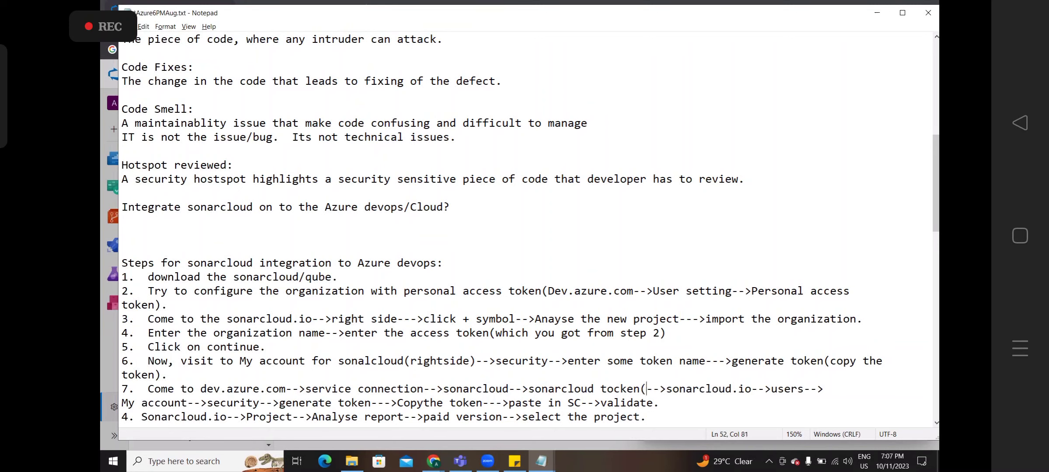
pyautogui.write('ste the to')
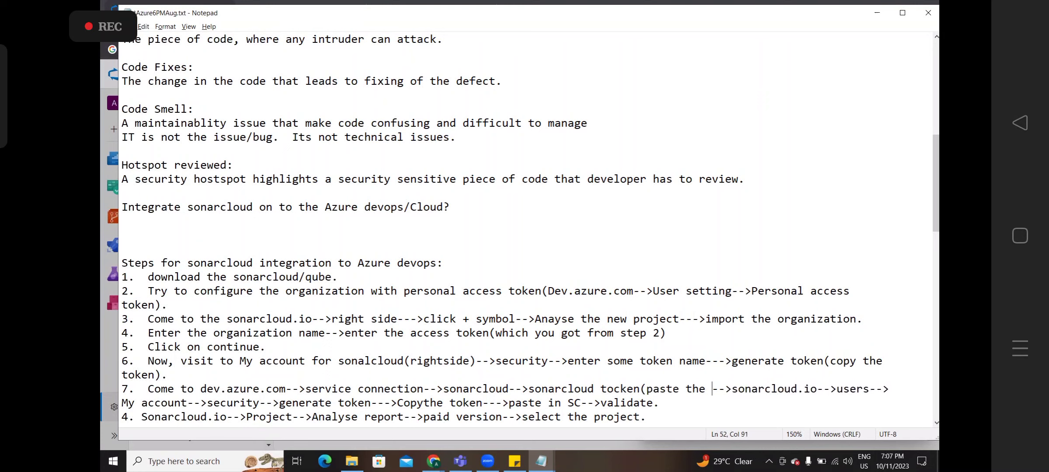
pyautogui.write('kent over ')
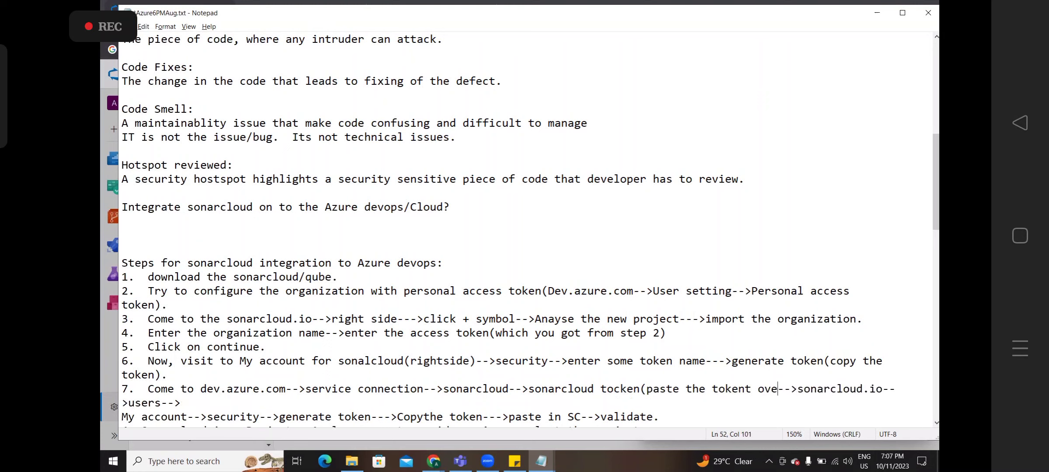
pyautogui.write('here)')
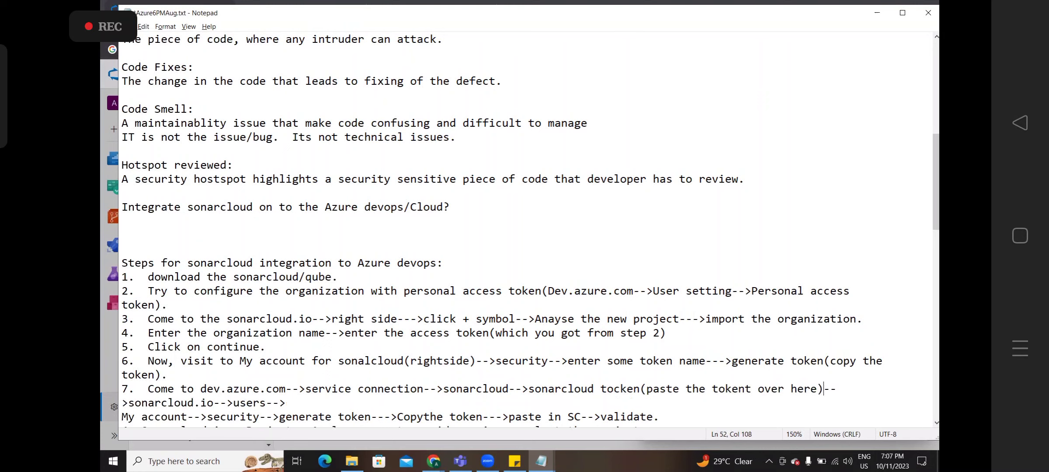
pyautogui.hotkey('alt', 'Tab')
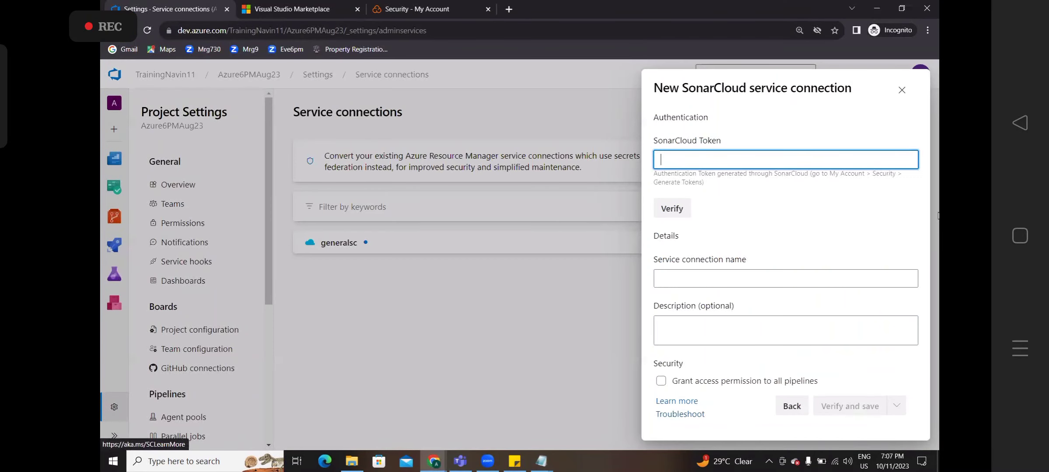
# - Paste and verify the SonarCloud token, and name the connection 'sonarcloudconnection'
pyautogui.hotkey('ctrl', 'v')
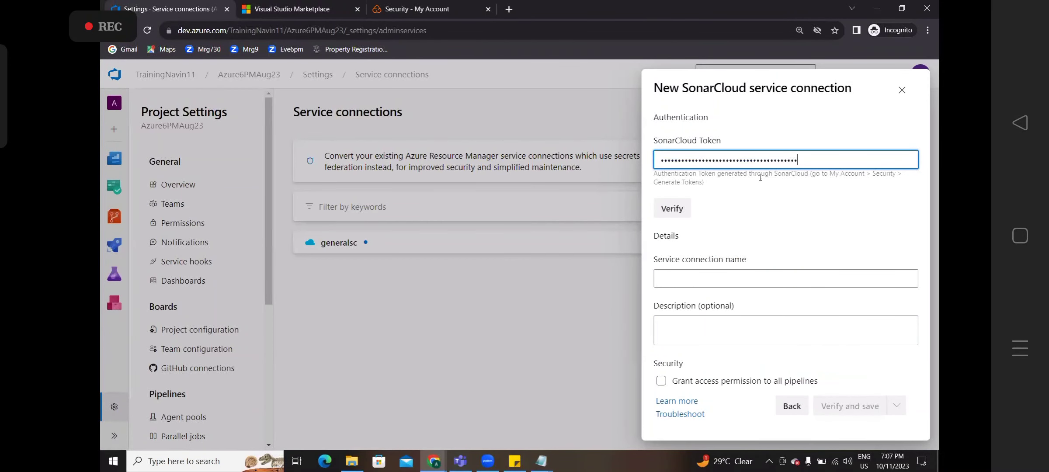
pyautogui.click(679, 211)
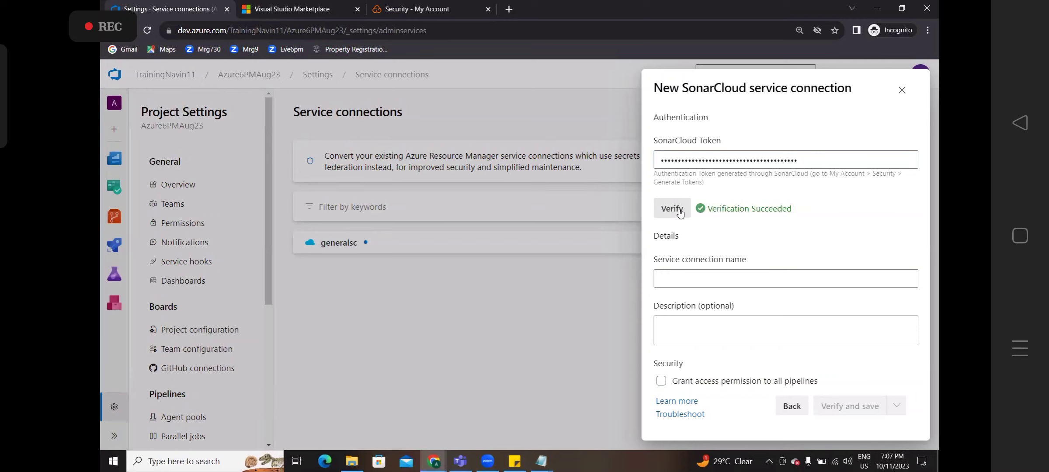
pyautogui.click(683, 280)
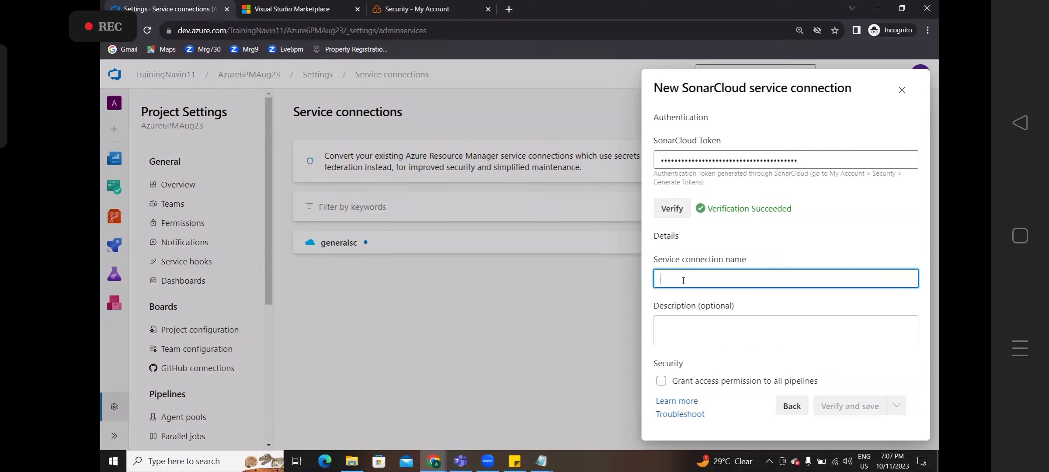
pyautogui.write('s')
pyautogui.press('BackSpace')
pyautogui.write('sona')
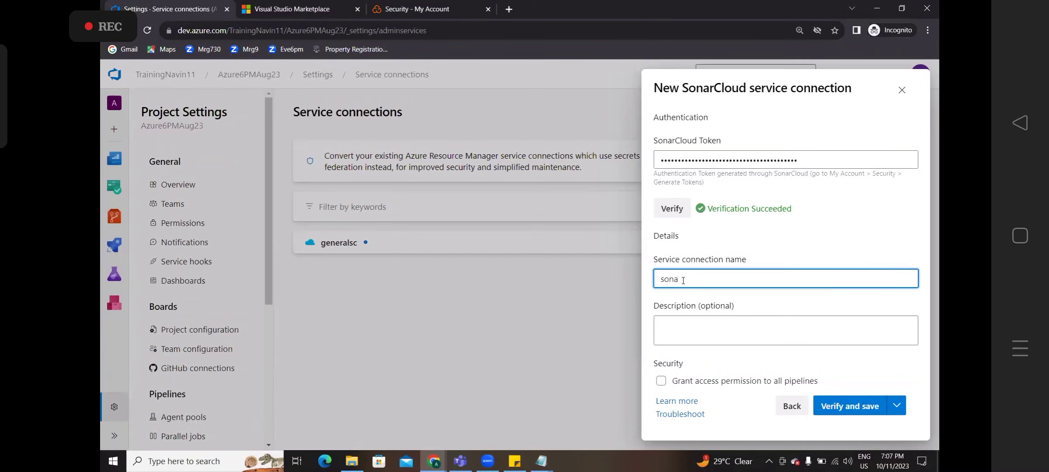
pyautogui.write('rcloudconnection')
pyautogui.hotkey('alt', 'Tab')
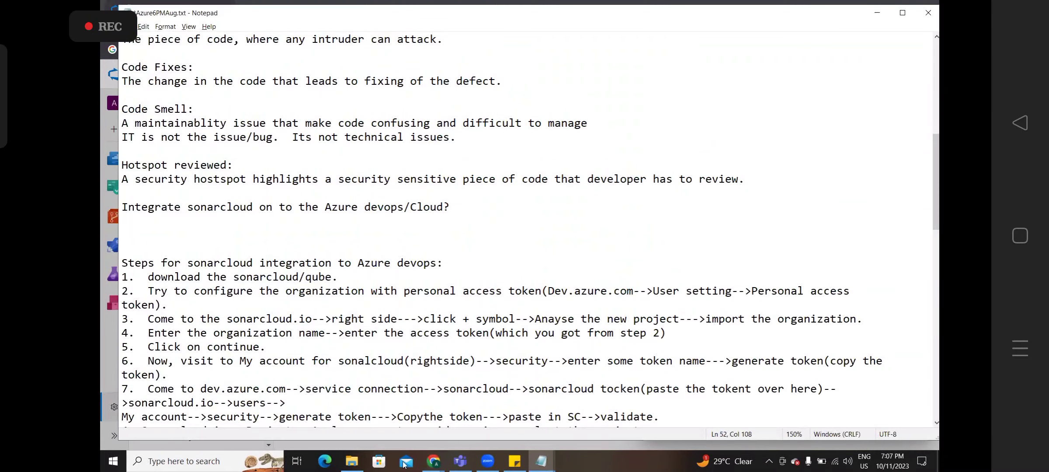
# - Join the next line onto step 7 and delete its stray characters and extra dashes
pyautogui.click(475, 417)
pyautogui.press('Down')
pyautogui.press('Down')
pyautogui.press('Down')
pyautogui.press('Down')
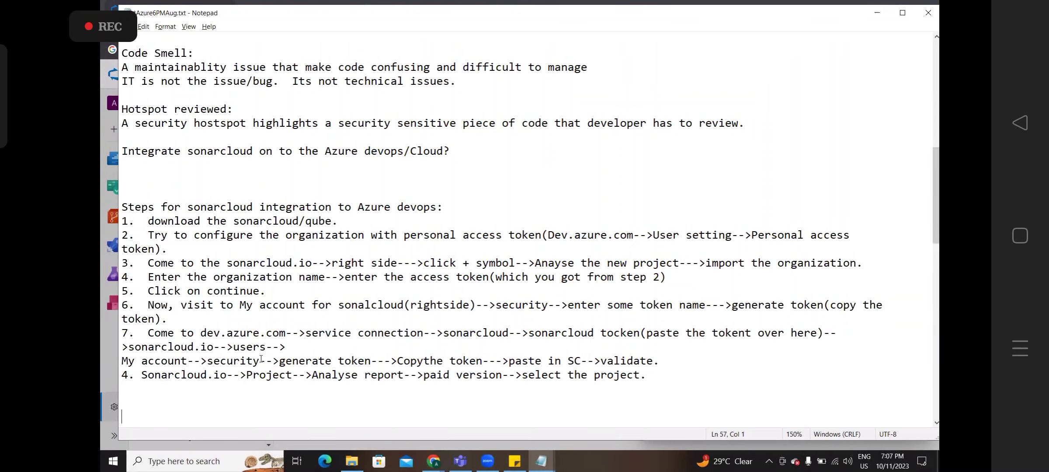
pyautogui.click(308, 343)
pyautogui.press('Delete')
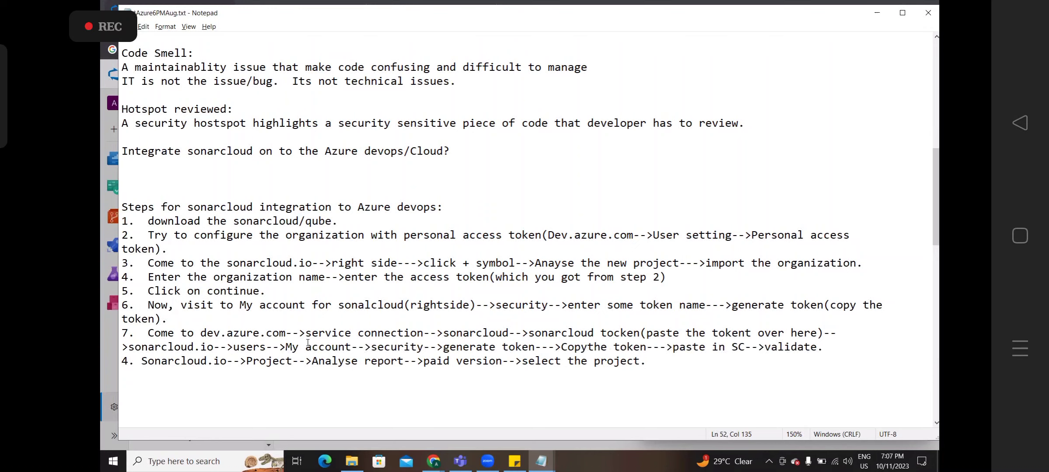
pyautogui.hotkey('ctrl', 'shift', 'Right')
pyautogui.hotkey('ctrl', 'shift', 'Right')
pyautogui.hotkey('ctrl', 'shift', 'Right')
pyautogui.hotkey('ctrl', 'shift', 'Right')
pyautogui.hotkey('ctrl', 'shift', 'Right')
pyautogui.hotkey('ctrl', 'shift', 'Right')
pyautogui.hotkey('ctrl', 'shift', 'Right')
pyautogui.hotkey('ctrl', 'shift', 'Right')
pyautogui.hotkey('ctrl', 'shift', 'Right')
pyautogui.hotkey('ctrl', 'shift', 'Right')
pyautogui.hotkey('ctrl', 'shift', 'Right')
pyautogui.hotkey('ctrl', 'shift', 'Right')
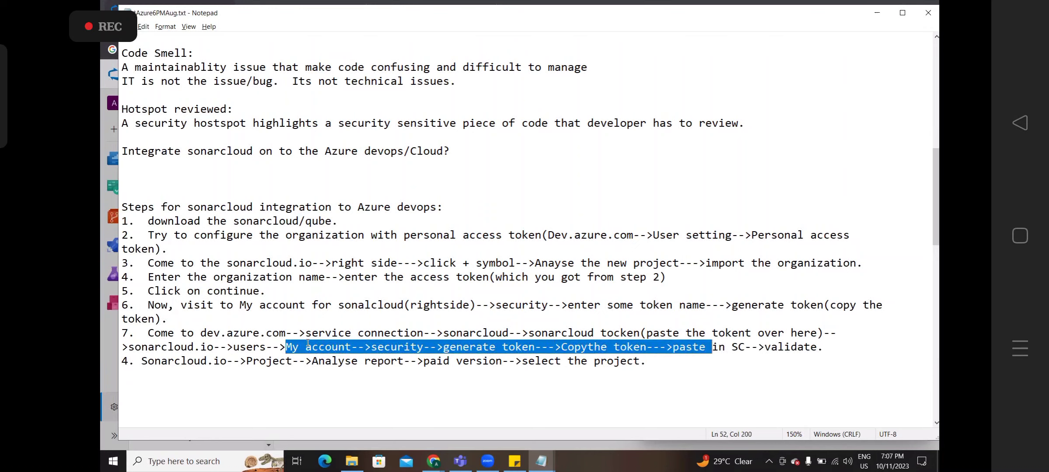
pyautogui.hotkey('ctrl', 'shift', 'Left')
pyautogui.press('Delete')
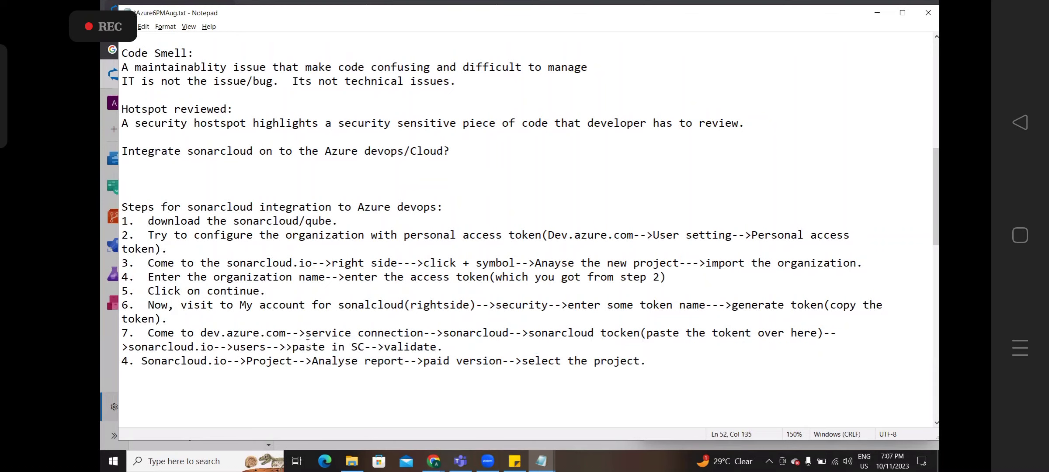
pyautogui.press('BackSpace')
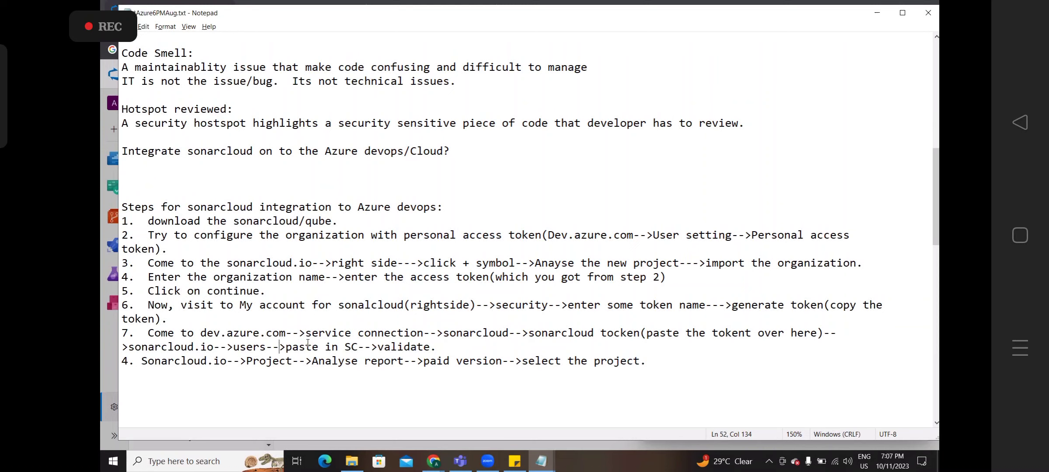
pyautogui.hotkey('ctrl', 'Left')
pyautogui.hotkey('ctrl', 'Left')
pyautogui.press('Right')
pyautogui.press('Right')
pyautogui.press('Right')
pyautogui.press('Right')
pyautogui.press('Right')
pyautogui.press('Right')
pyautogui.press('Right')
pyautogui.press('Right')
pyautogui.press('Right')
pyautogui.press('Right')
pyautogui.press('Right')
pyautogui.press('Right')
pyautogui.press('Right')
pyautogui.press('Right')
pyautogui.press('Right')
pyautogui.press('Right')
pyautogui.press('Right')
pyautogui.press('Delete')
pyautogui.press('Delete')
pyautogui.press('BackSpace')
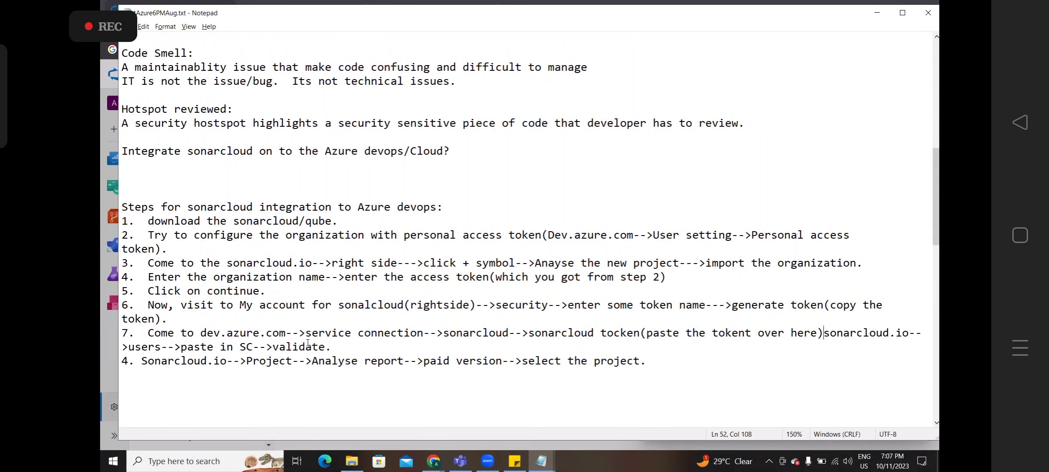
# - End step 7 with '-->Generate the service connection' and delete the leftover sonarcloud.io and validate steps
pyautogui.write('-->')
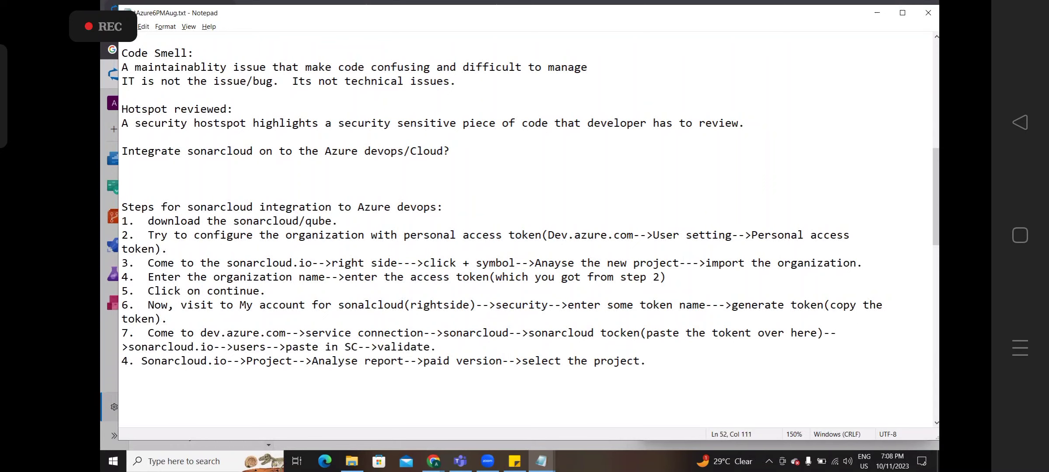
pyautogui.write('Generated')
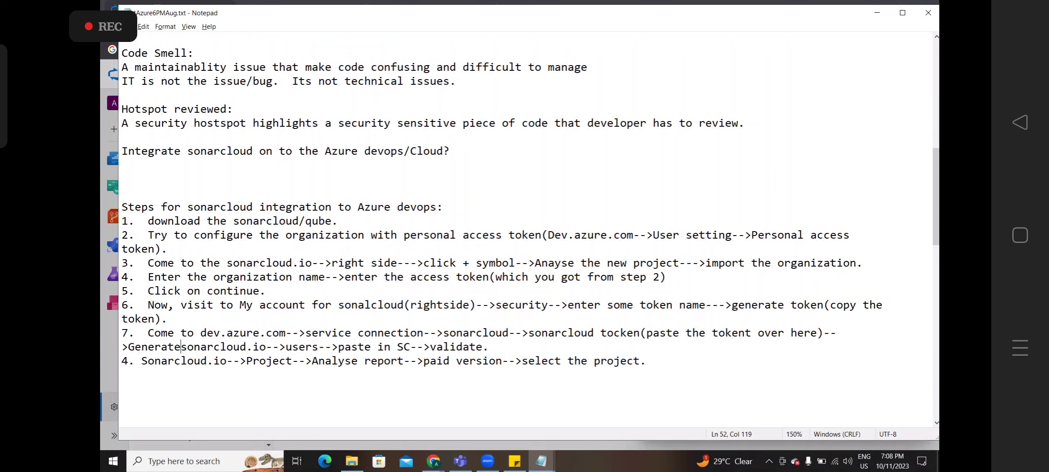
pyautogui.press('BackSpace')
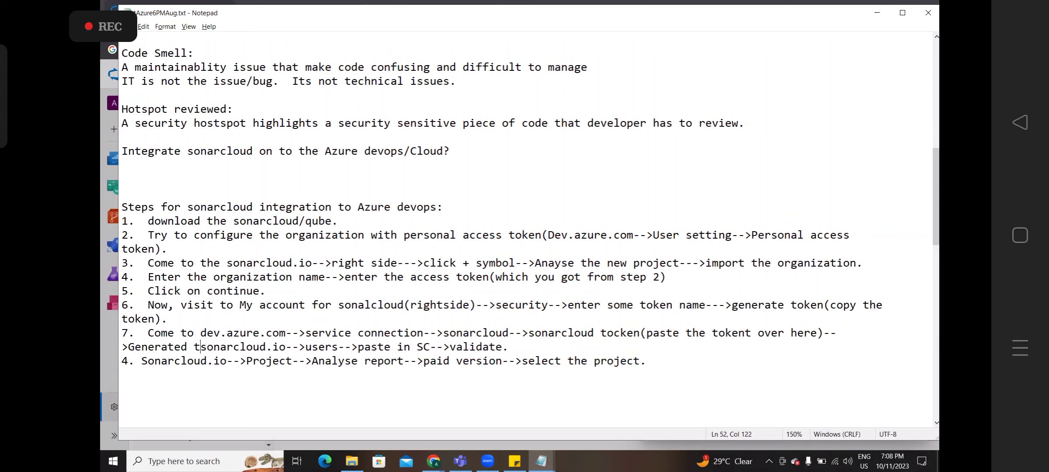
pyautogui.write('the servi e')
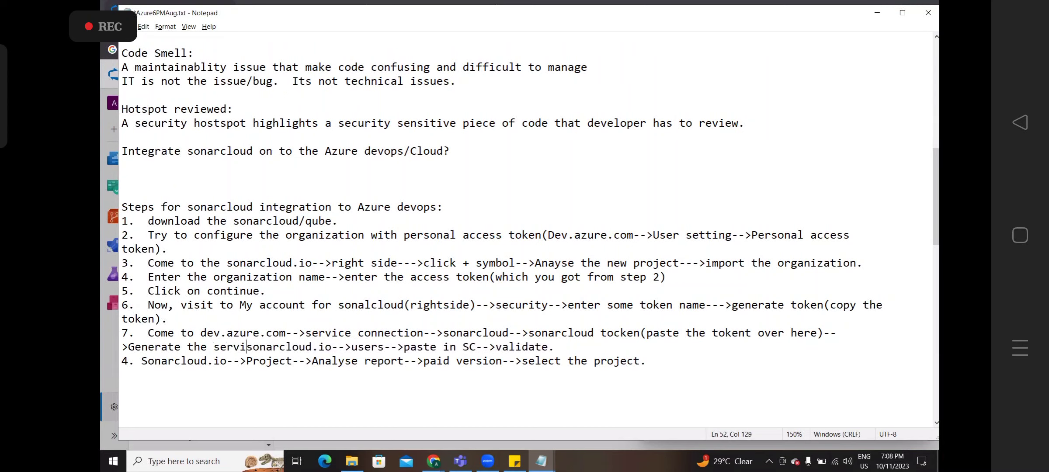
pyautogui.press('BackSpace')
pyautogui.press('BackSpace')
pyautogui.press('BackSpace')
pyautogui.write('ce conne')
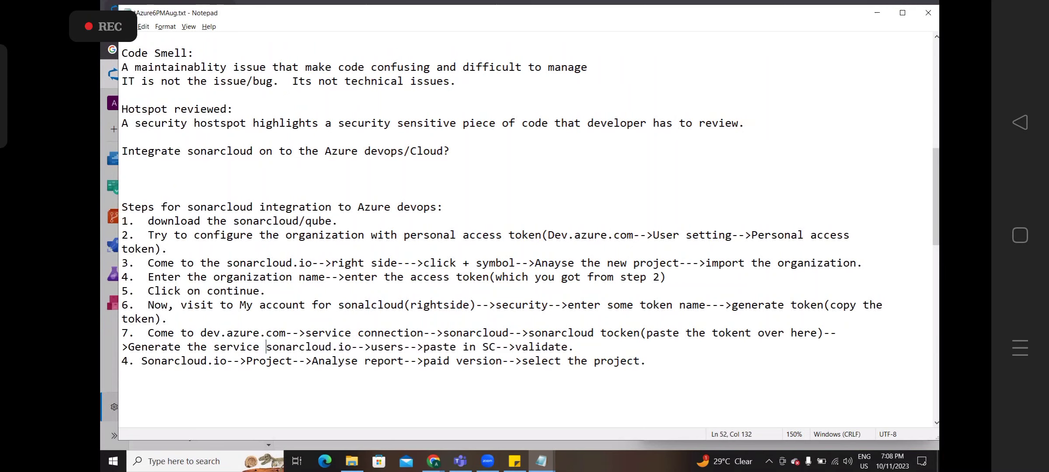
pyautogui.write('ction')
pyautogui.hotkey('shift', 'Right')
pyautogui.hotkey('shift', 'Right')
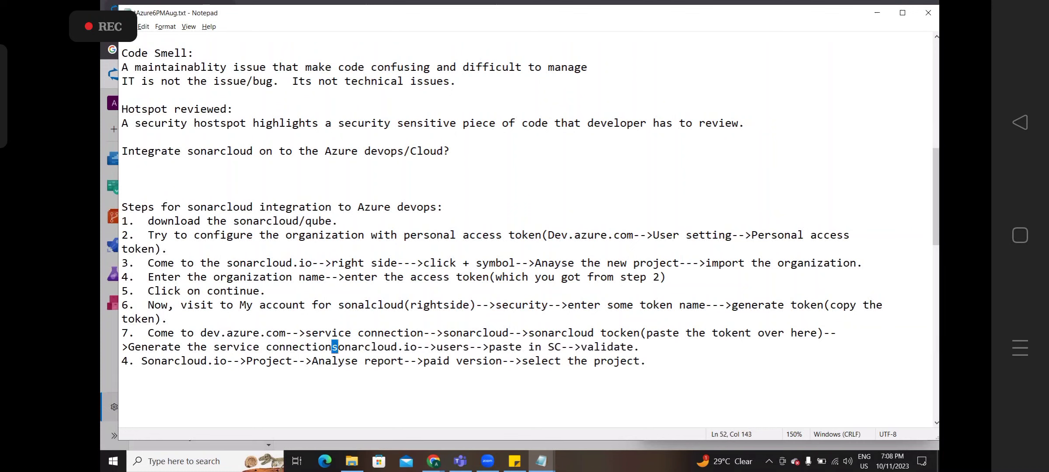
pyautogui.hotkey('shift', 'Right')
pyautogui.hotkey('shift', 'Right')
pyautogui.hotkey('shift', 'Right')
pyautogui.hotkey('shift', 'Right')
pyautogui.hotkey('shift', 'Right')
pyautogui.hotkey('shift', 'Right')
pyautogui.hotkey('shift', 'Right')
pyautogui.hotkey('shift', 'Right')
pyautogui.hotkey('shift', 'Right')
pyautogui.hotkey('shift', 'Right')
pyautogui.hotkey('shift', 'Right')
pyautogui.hotkey('shift', 'Right')
pyautogui.hotkey('shift', 'Right')
pyautogui.hotkey('shift', 'Right')
pyautogui.hotkey('shift', 'Right')
pyautogui.hotkey('shift', 'Right')
pyautogui.hotkey('shift', 'Right')
pyautogui.hotkey('shift', 'Right')
pyautogui.hotkey('shift', 'Right')
pyautogui.hotkey('shift', 'Right')
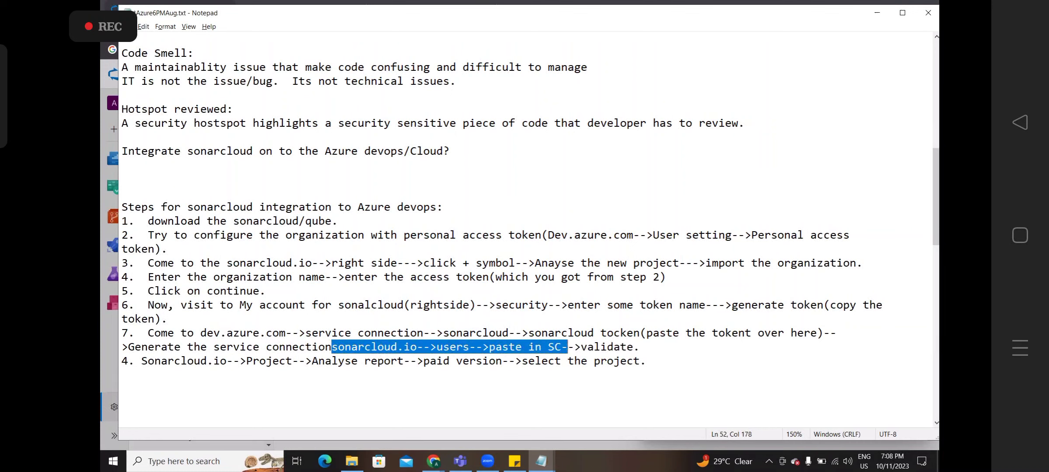
pyautogui.hotkey('shift', 'Right')
pyautogui.hotkey('shift', 'Right')
pyautogui.hotkey('shift', 'Right')
pyautogui.hotkey('shift', 'Right')
pyautogui.hotkey('shift', 'Right')
pyautogui.hotkey('shift', 'Right')
pyautogui.hotkey('shift', 'Right')
pyautogui.hotkey('shift', 'Right')
pyautogui.hotkey('shift', 'Right')
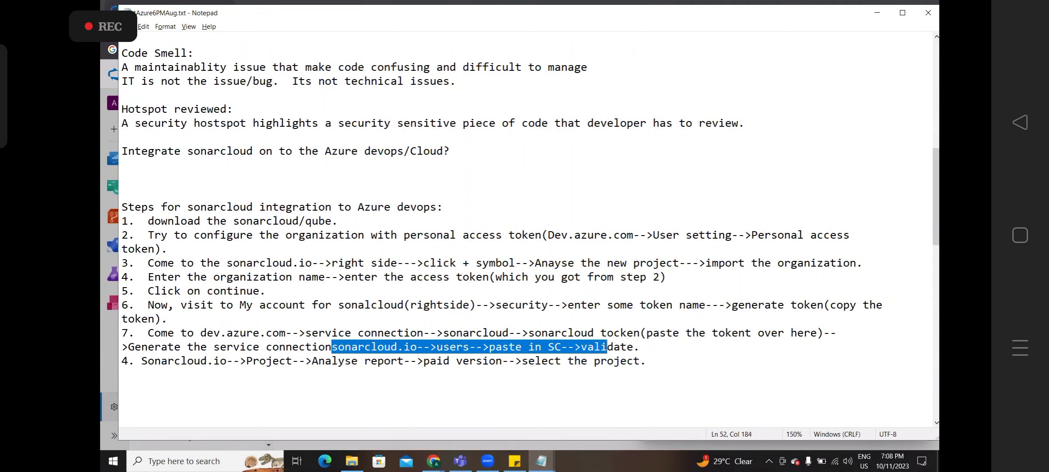
pyautogui.press('BackSpace')
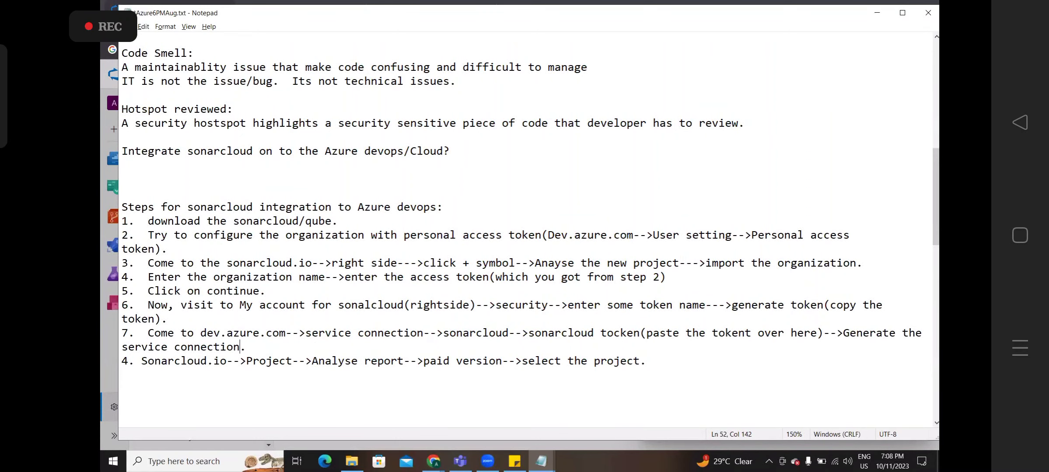
pyautogui.hotkey('alt', 'Tab')
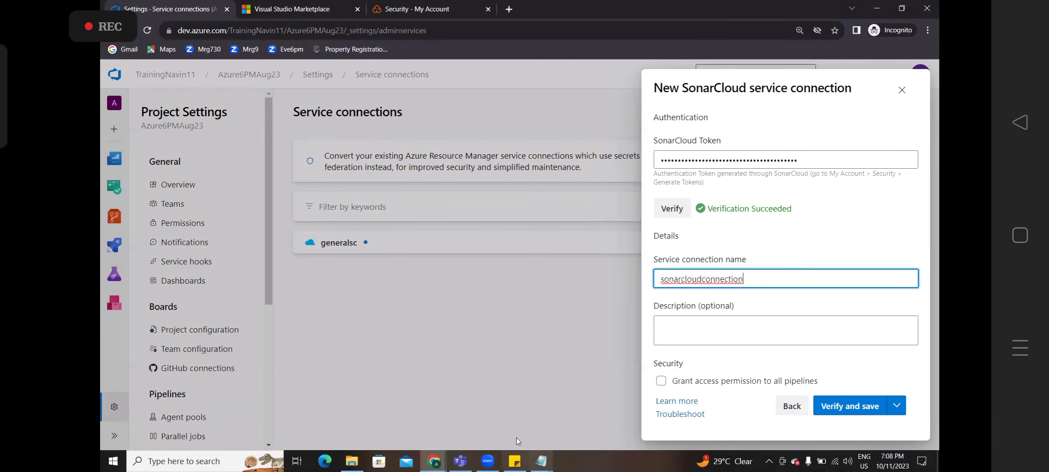
# - Grant all pipelines access, save 'sonarcloudconnection', then switch to the SonarCloud Security tab
pyautogui.click(662, 380)
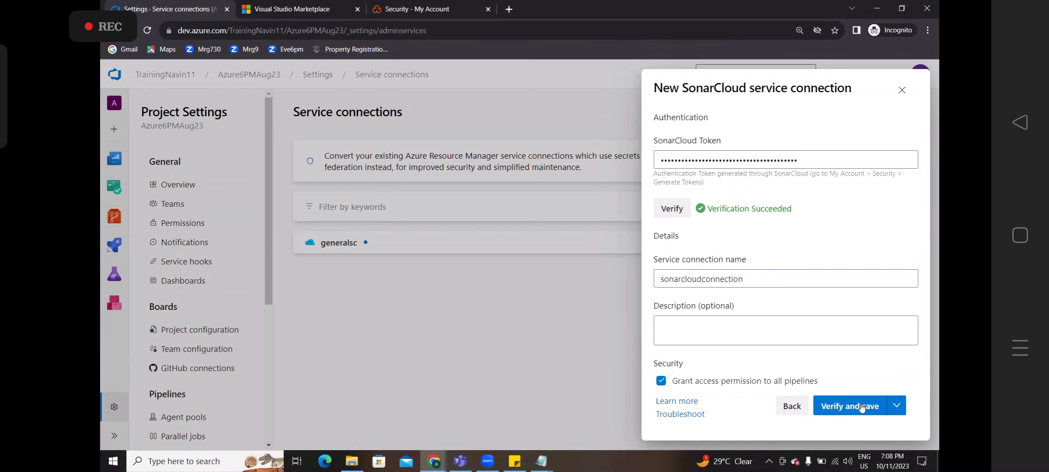
pyautogui.click(864, 406)
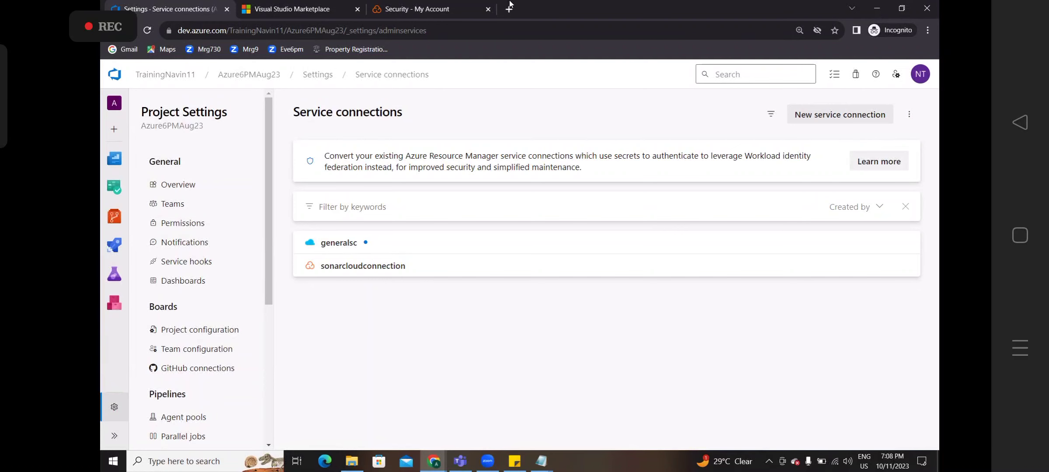
pyautogui.click(431, 7)
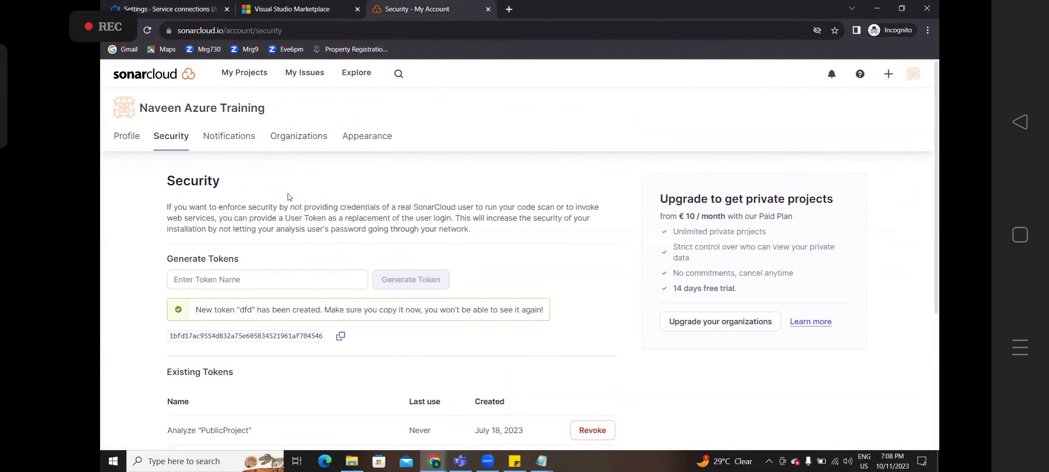
# - From My Projects, analyze a new project under Azure630pm and choose manual project setup
pyautogui.click(230, 77)
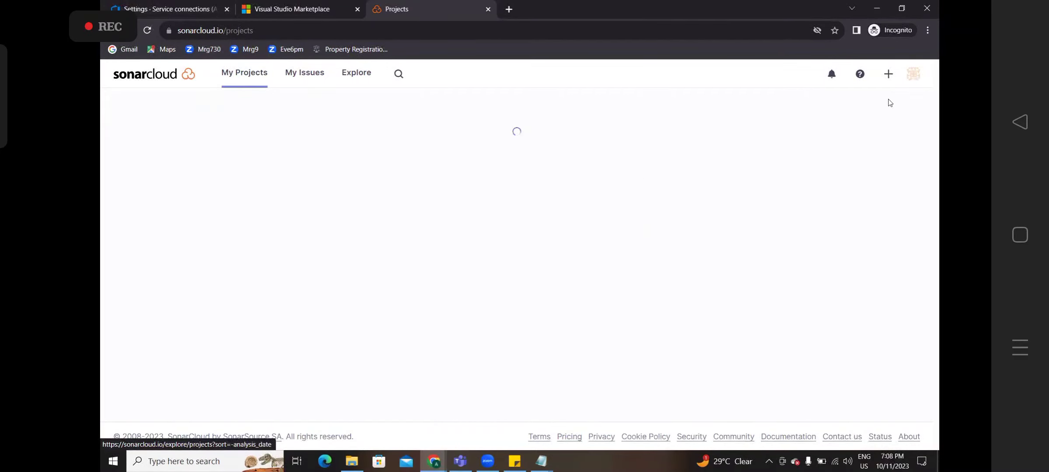
pyautogui.click(889, 74)
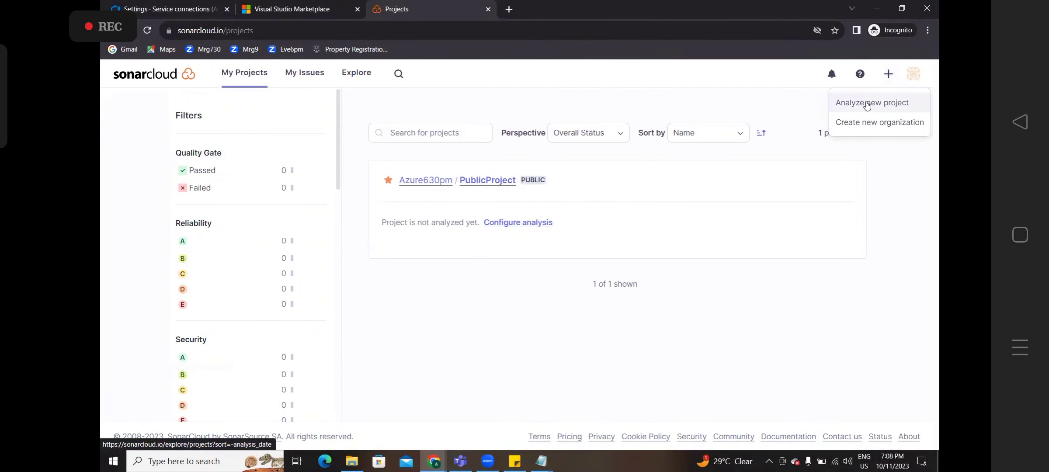
pyautogui.click(867, 104)
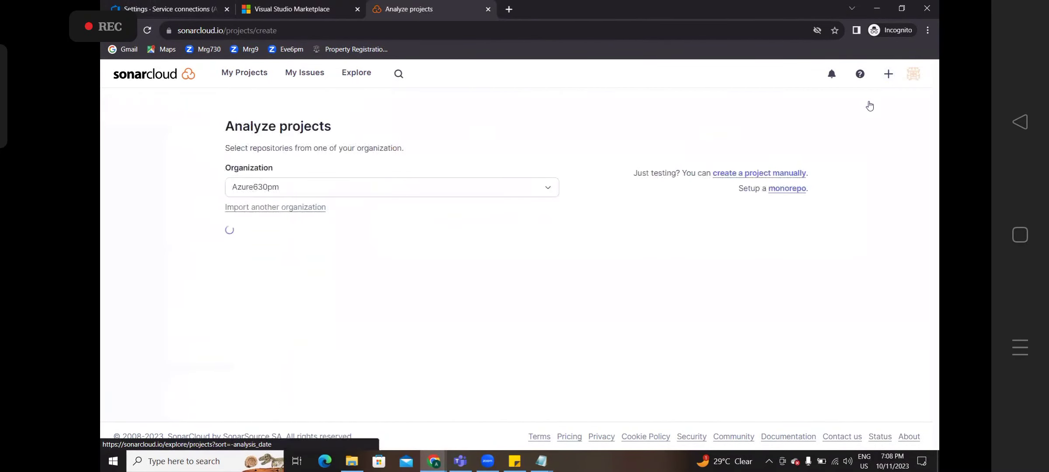
pyautogui.click(288, 193)
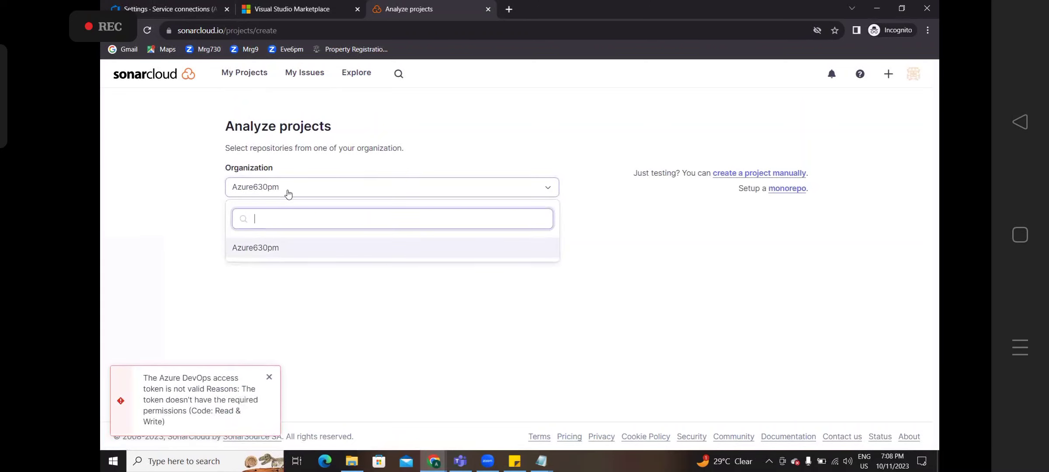
pyautogui.click(254, 249)
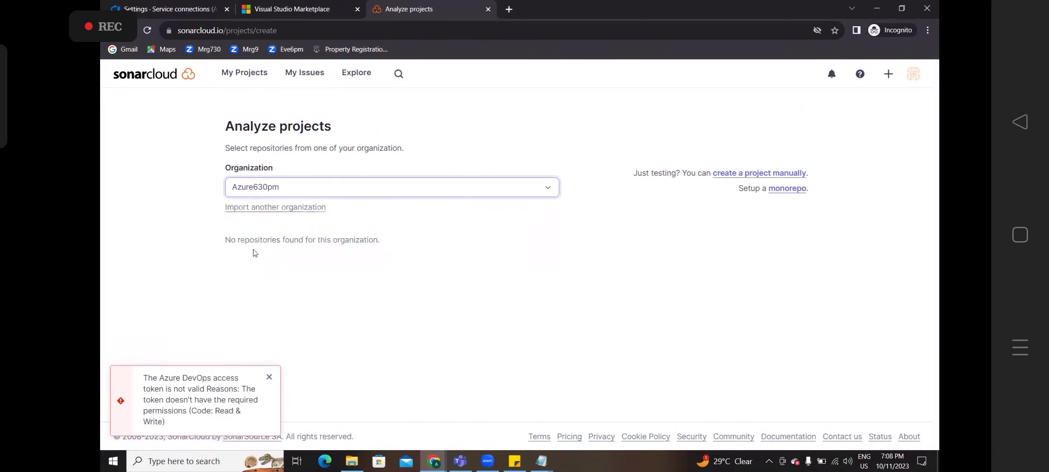
pyautogui.click(750, 174)
# - Highlight the private-projects upgrade offer and free trial line, then return to Azure DevOps
pyautogui.click(317, 244)
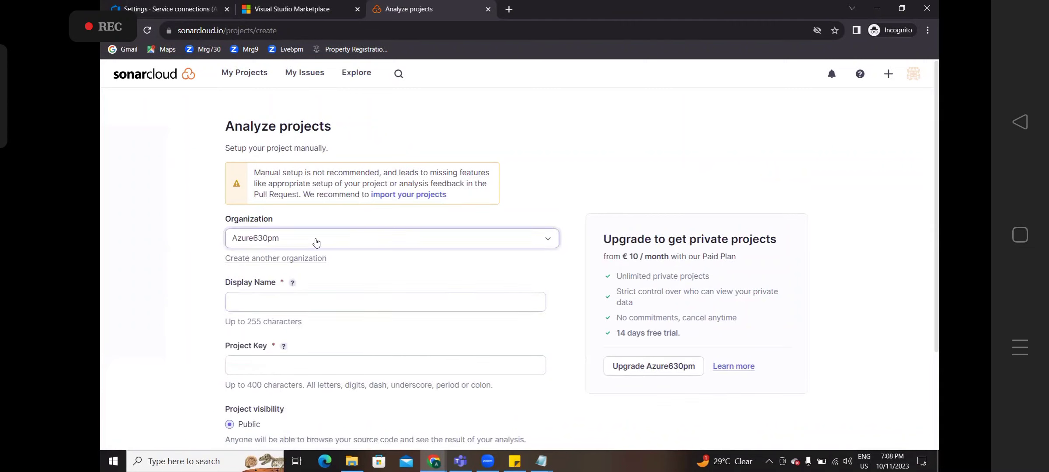
pyautogui.click(207, 285)
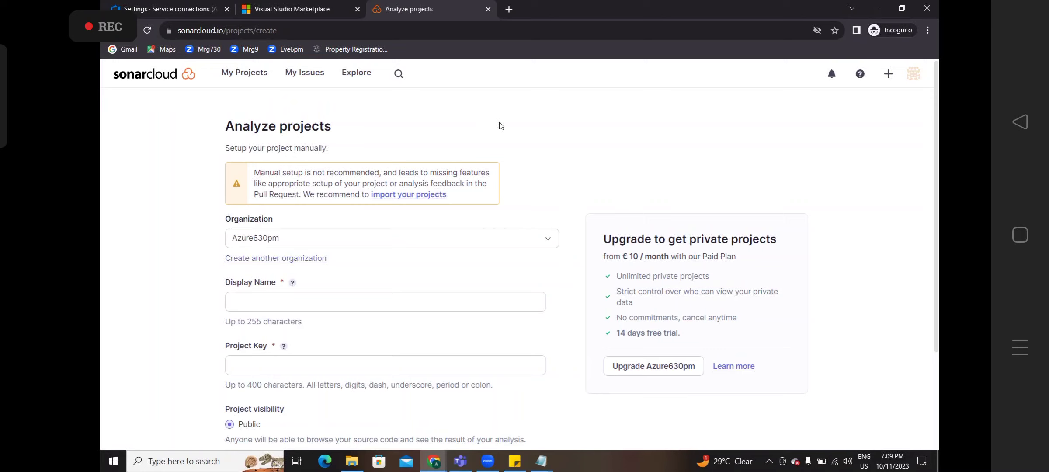
pyautogui.moveTo(602, 235); pyautogui.dragTo(681, 335)
pyautogui.click(720, 343)
pyautogui.doubleClick(712, 239)
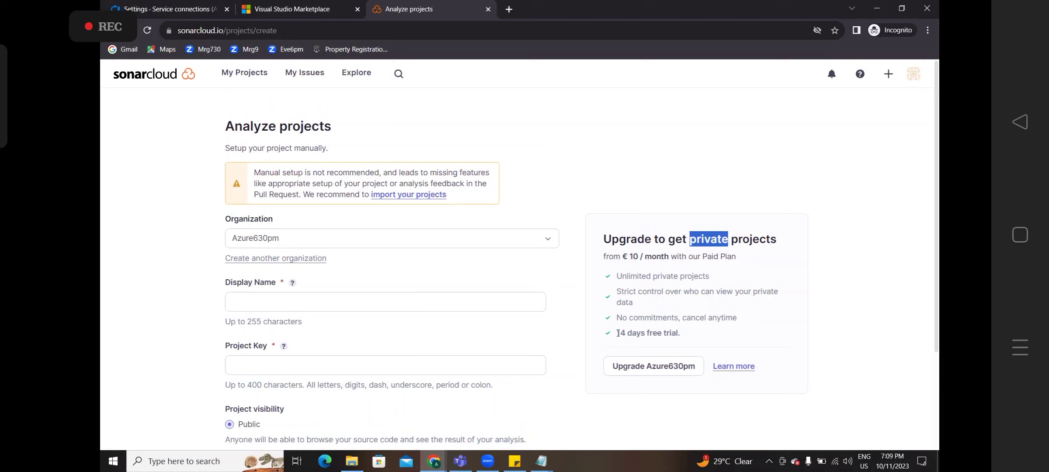
pyautogui.moveTo(620, 332); pyautogui.dragTo(682, 338)
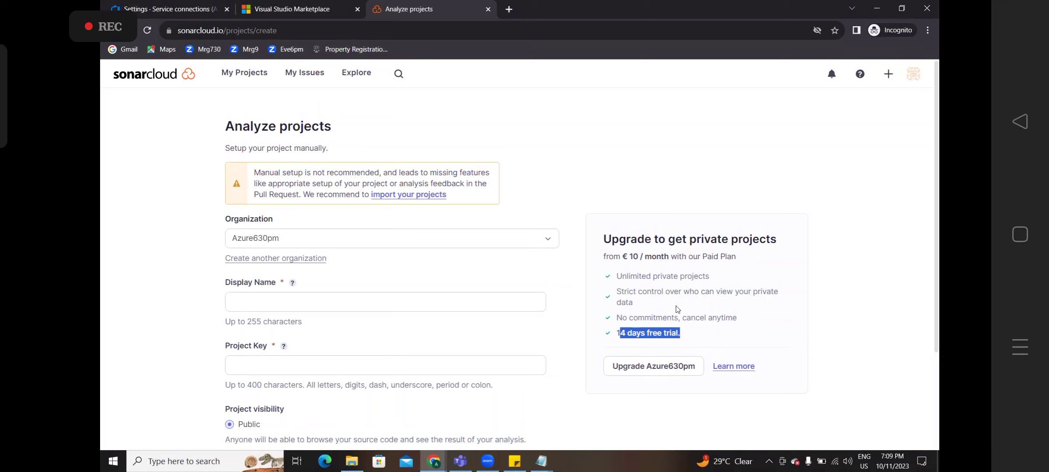
pyautogui.click(674, 280)
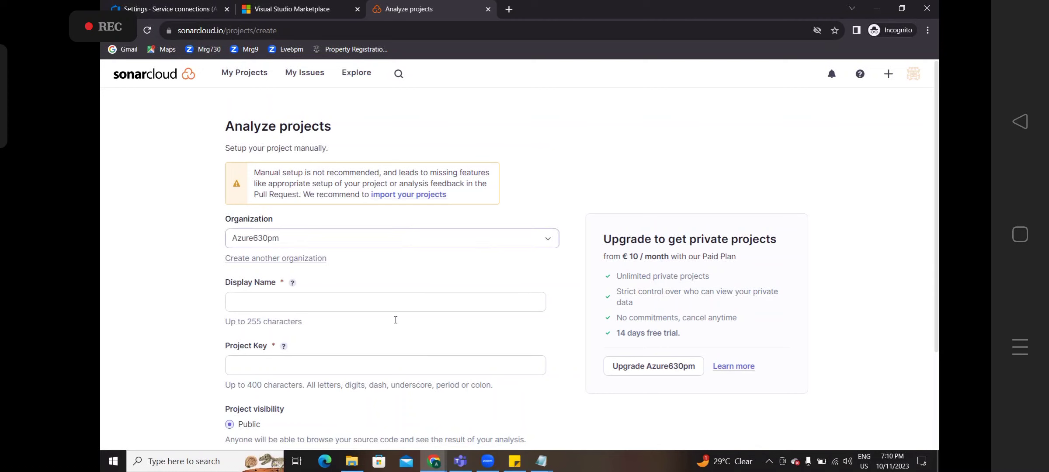
pyautogui.click(192, 5)
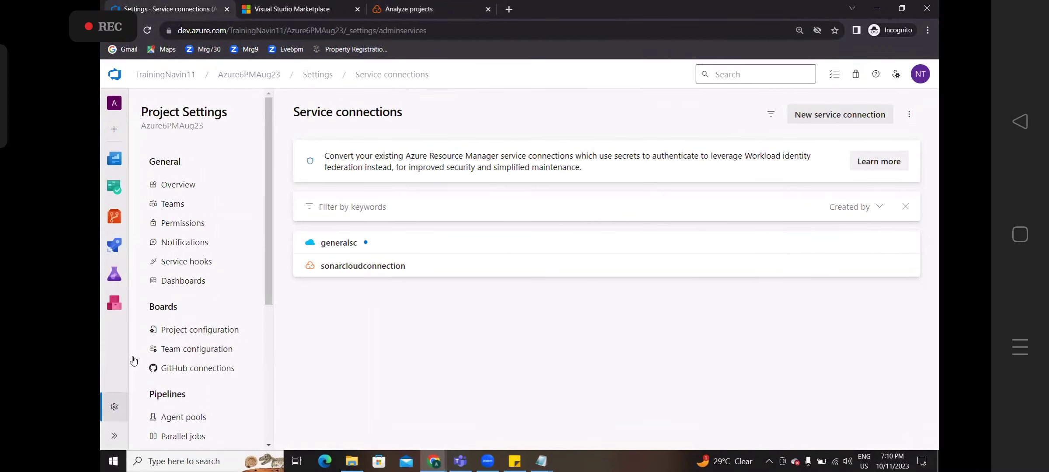
# - In Organization settings, browse the Projects list of all 16 projects, checking Overview along the way
pyautogui.click(120, 409)
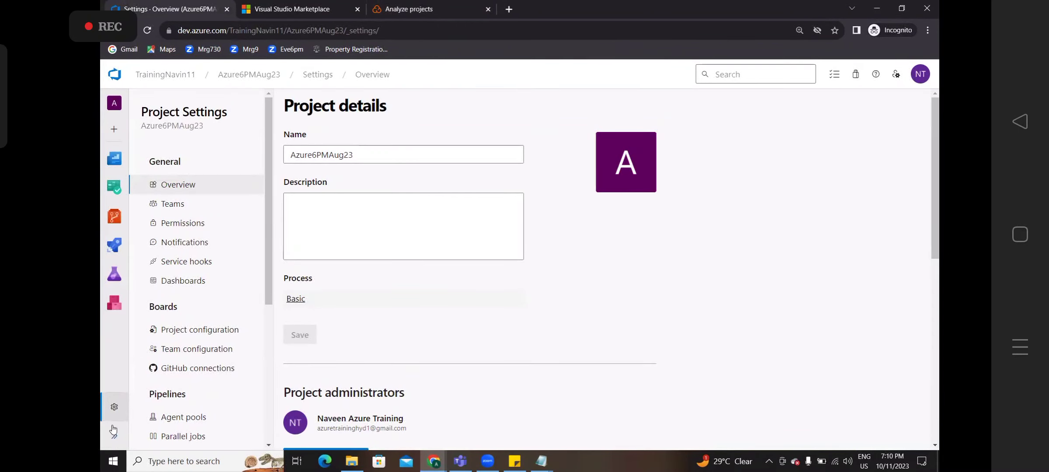
pyautogui.click(174, 78)
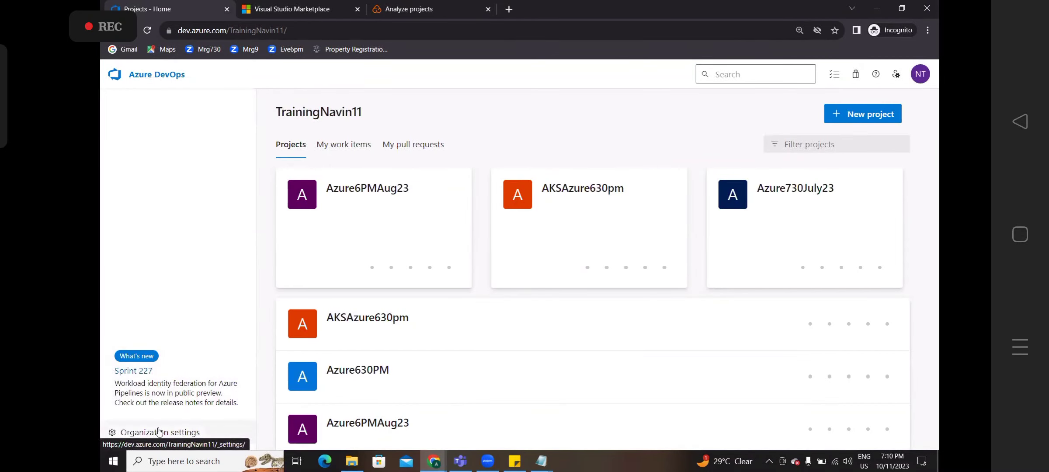
pyautogui.click(159, 431)
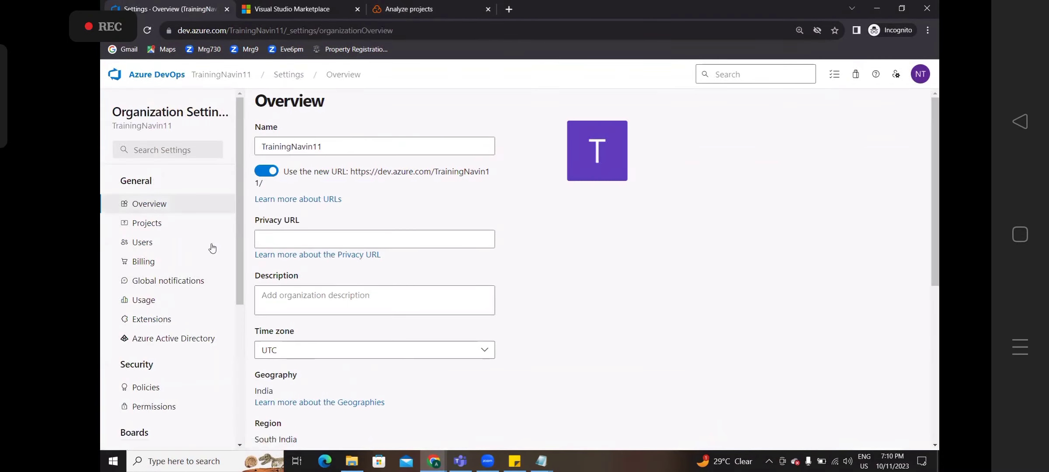
pyautogui.click(166, 224)
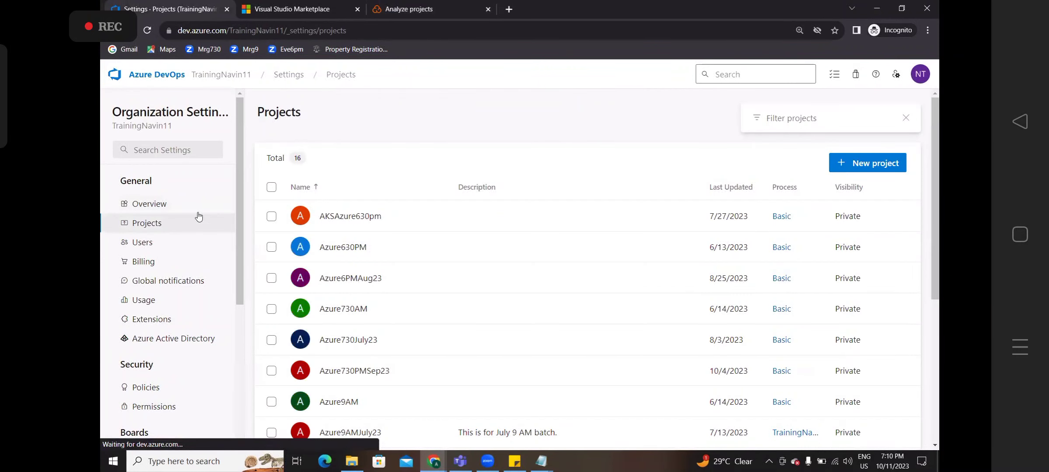
pyautogui.moveTo(934, 137); pyautogui.dragTo(910, 102)
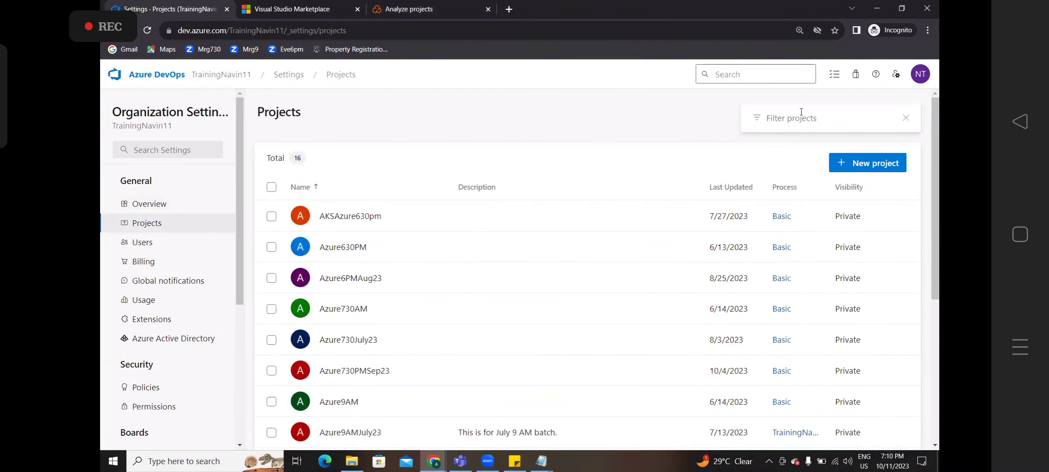
pyautogui.click(295, 76)
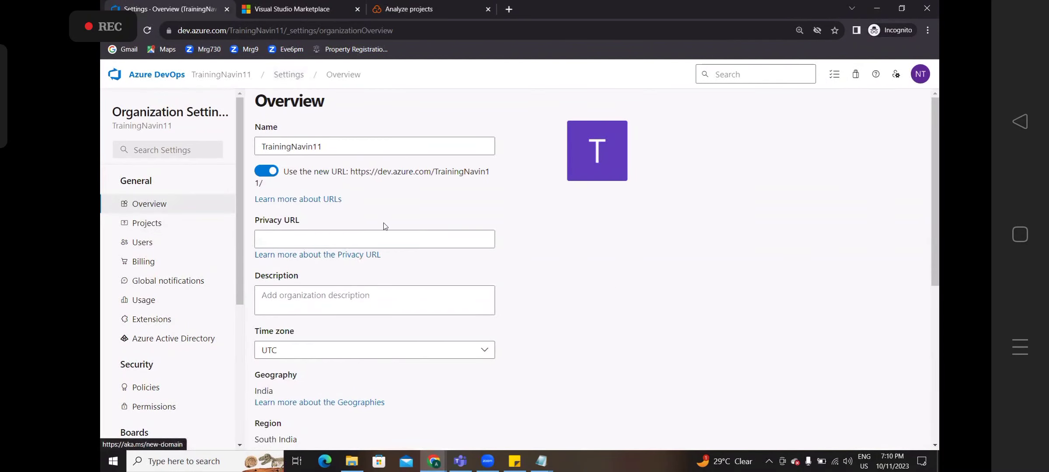
pyautogui.moveTo(937, 165); pyautogui.dragTo(921, 183)
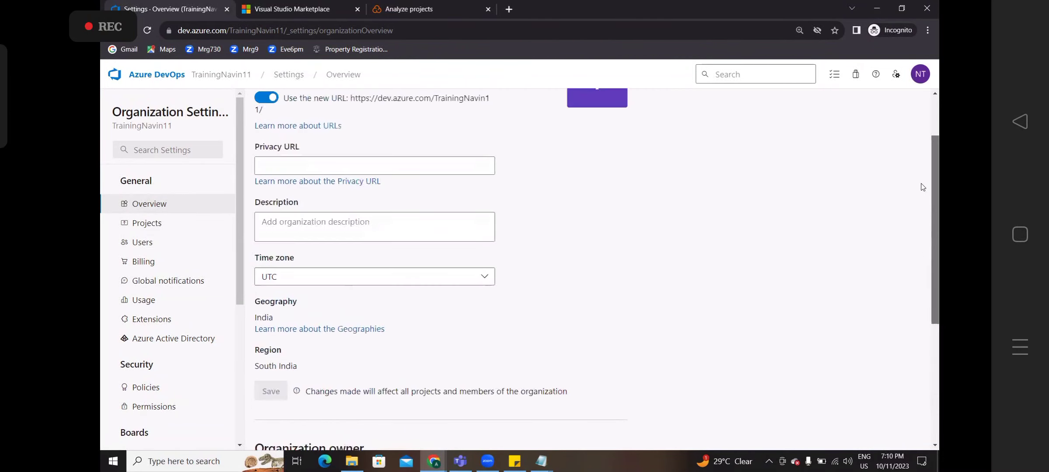
pyautogui.click(151, 221)
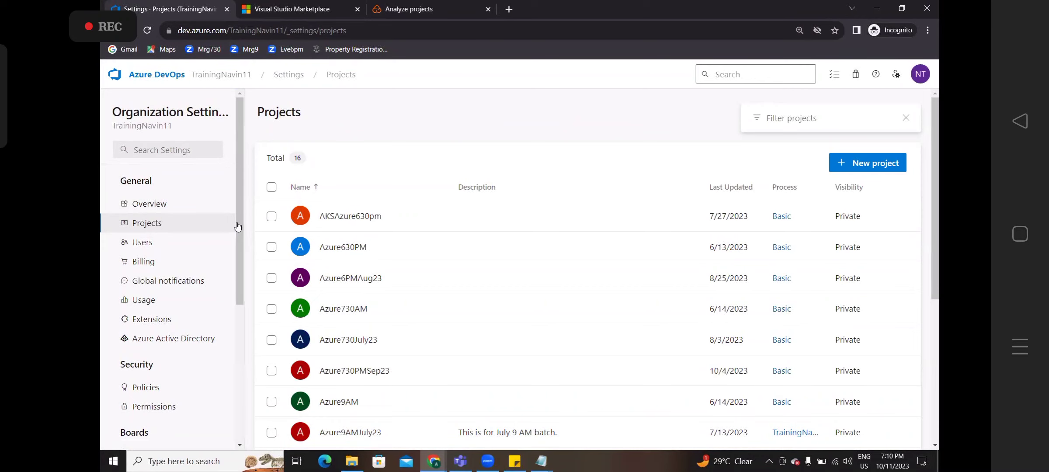
pyautogui.moveTo(239, 227); pyautogui.dragTo(240, 277)
# - In organization Policies, switch Allow public projects On but cancel, leaving it Off
pyautogui.click(144, 285)
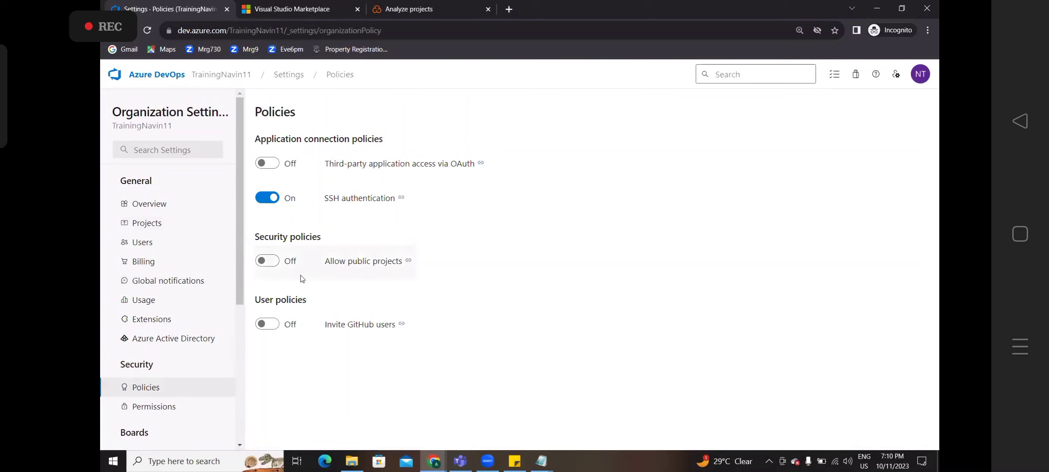
pyautogui.click(269, 263)
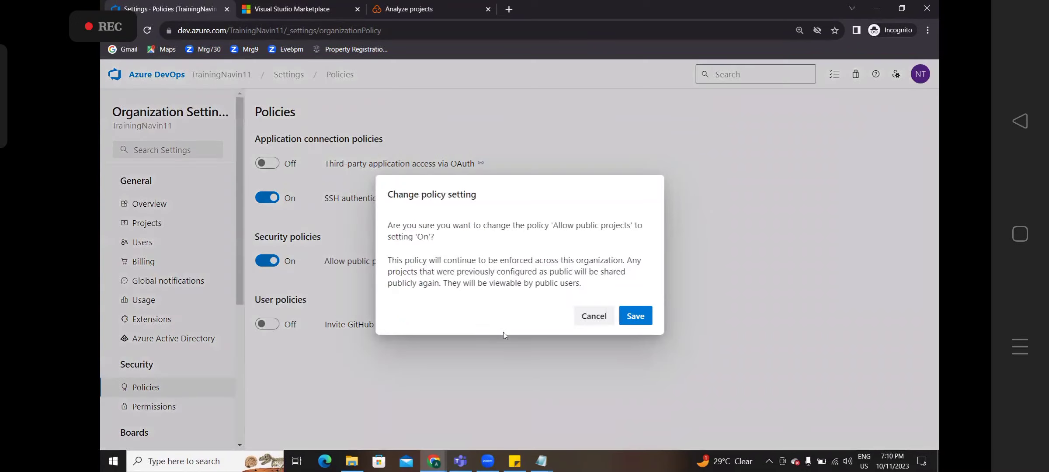
pyautogui.click(593, 323)
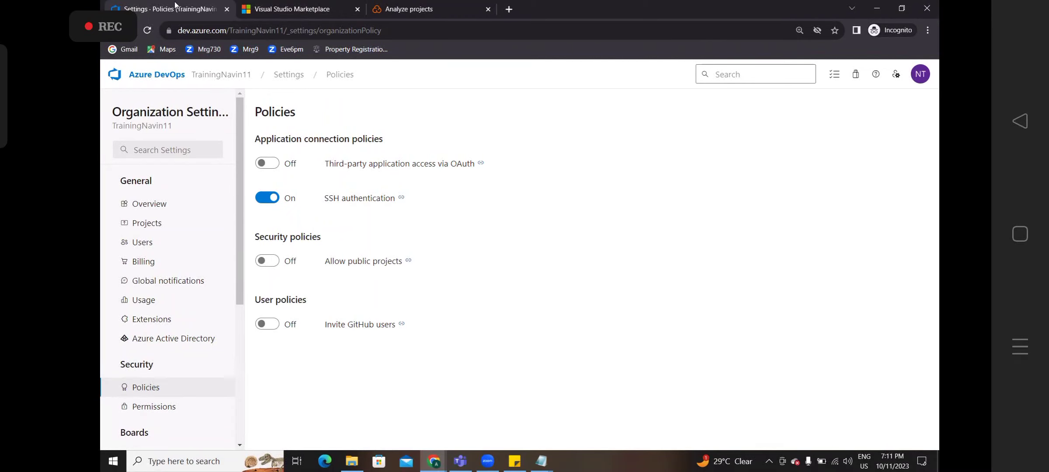
# - Open the aka.ms/azpipelines-parallelism-request form and fill in the name and email address
pyautogui.hotkey('ctrl', 't')
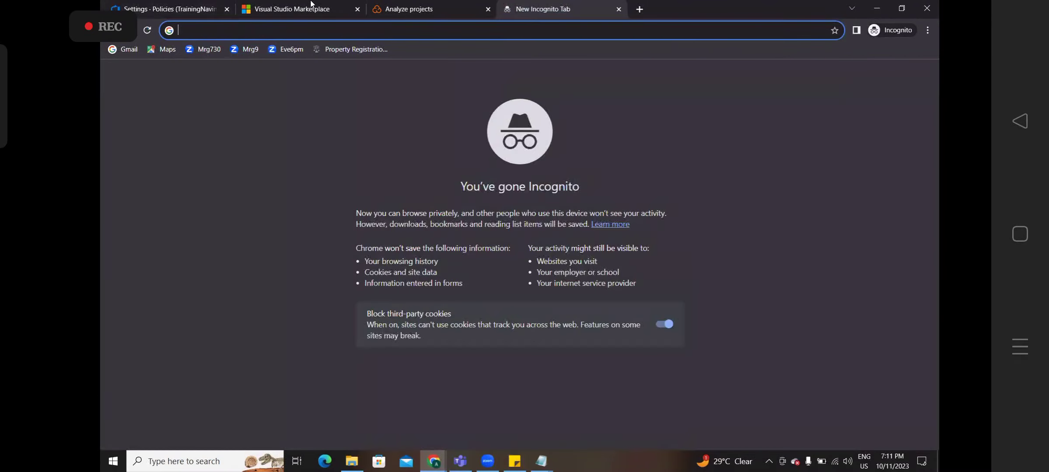
pyautogui.write('aka.ms/azpipelines-parallelism-request')
pyautogui.press('Return')
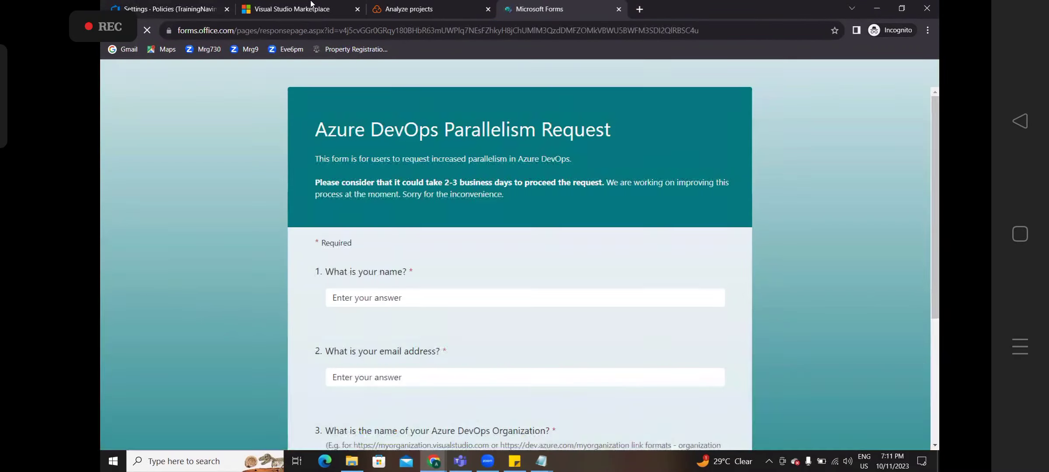
pyautogui.click(368, 299)
pyautogui.write('dfd')
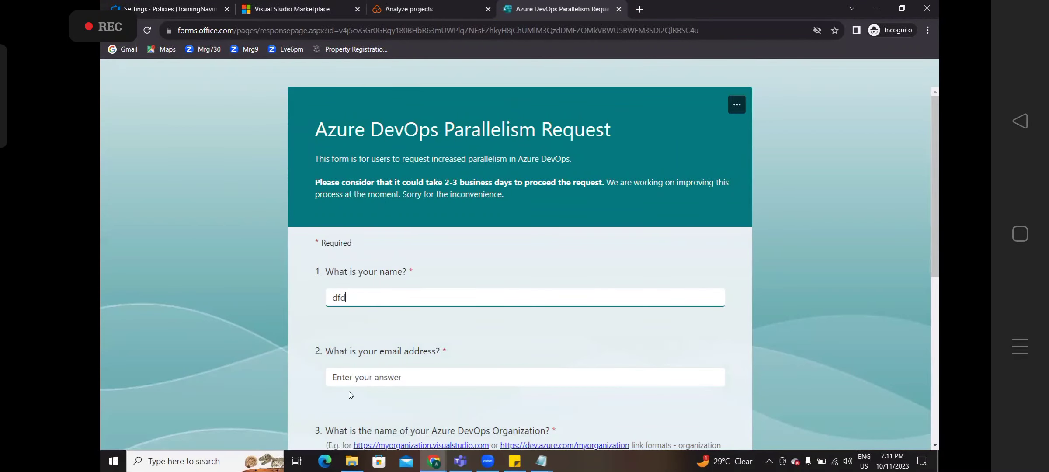
pyautogui.write('dfddfddf')
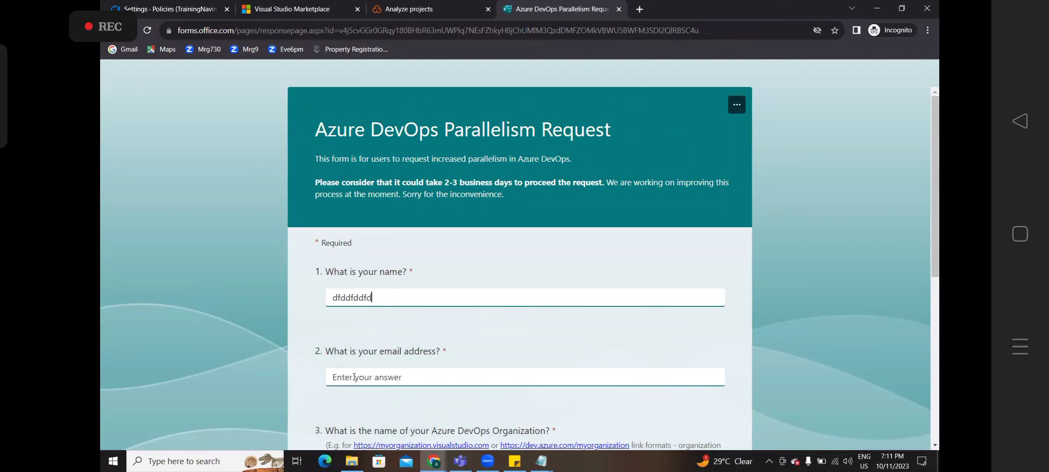
pyautogui.click(354, 377)
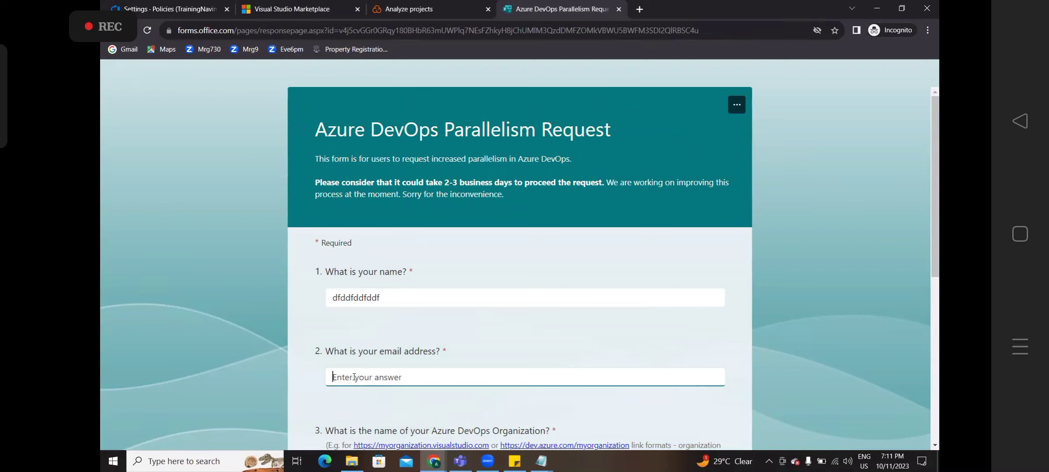
# - Enter the organization name, choose Public projects, and highlight question 5's wording
pyautogui.moveTo(939, 245); pyautogui.dragTo(938, 319)
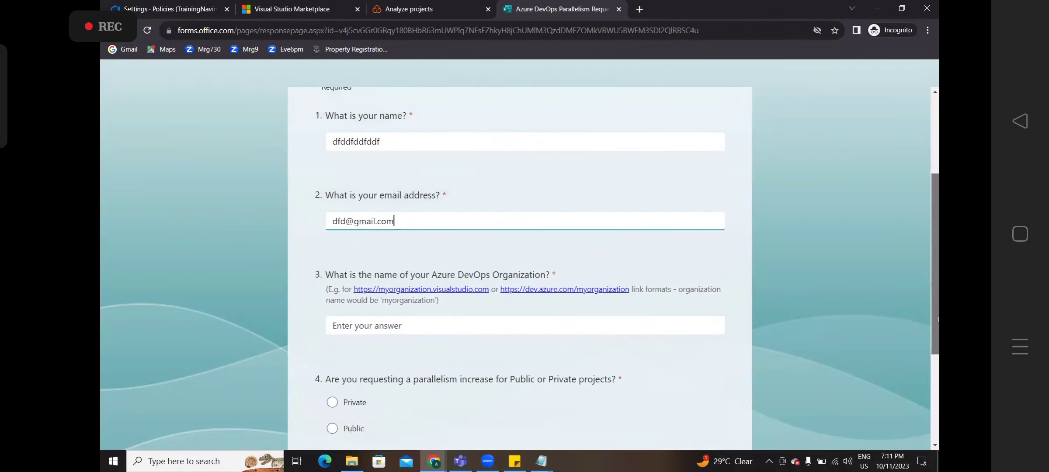
pyautogui.click(483, 319)
pyautogui.write('xfd')
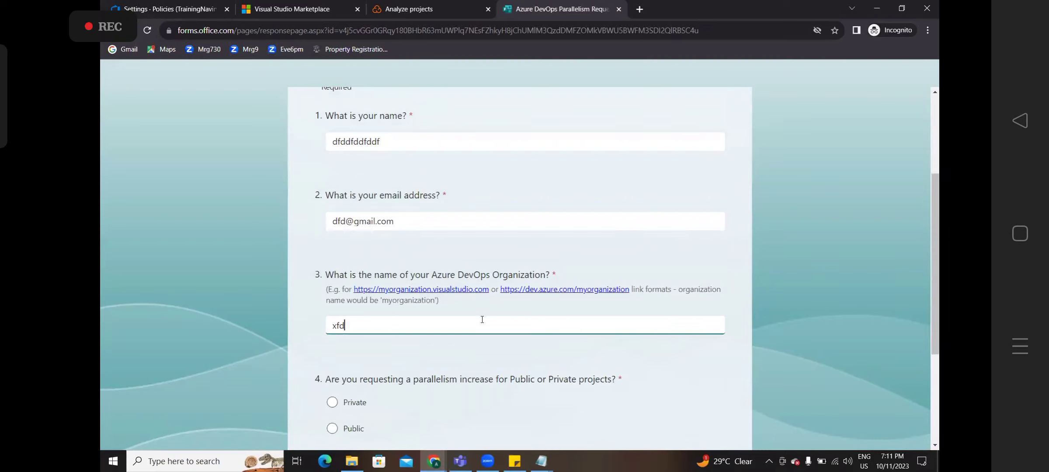
pyautogui.write('fd')
pyautogui.click(333, 430)
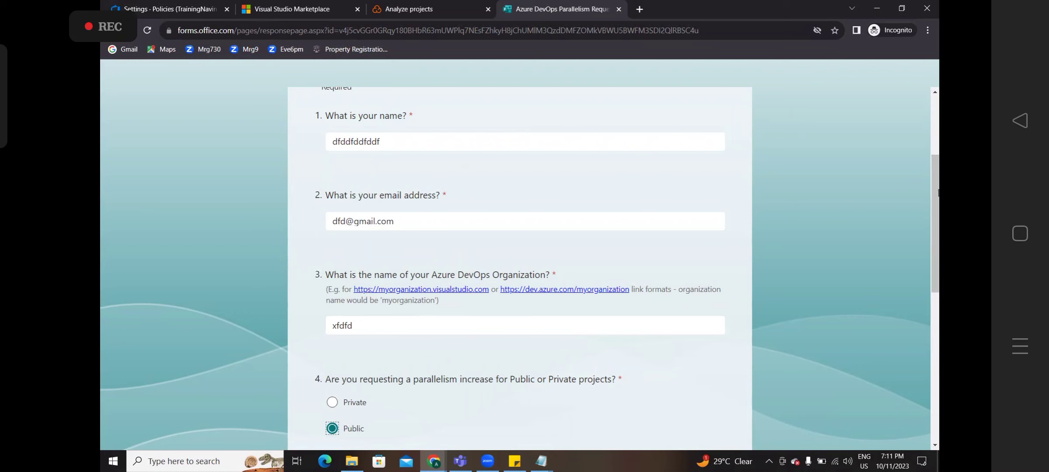
pyautogui.moveTo(935, 168); pyautogui.dragTo(936, 283)
pyautogui.moveTo(455, 236); pyautogui.dragTo(578, 241)
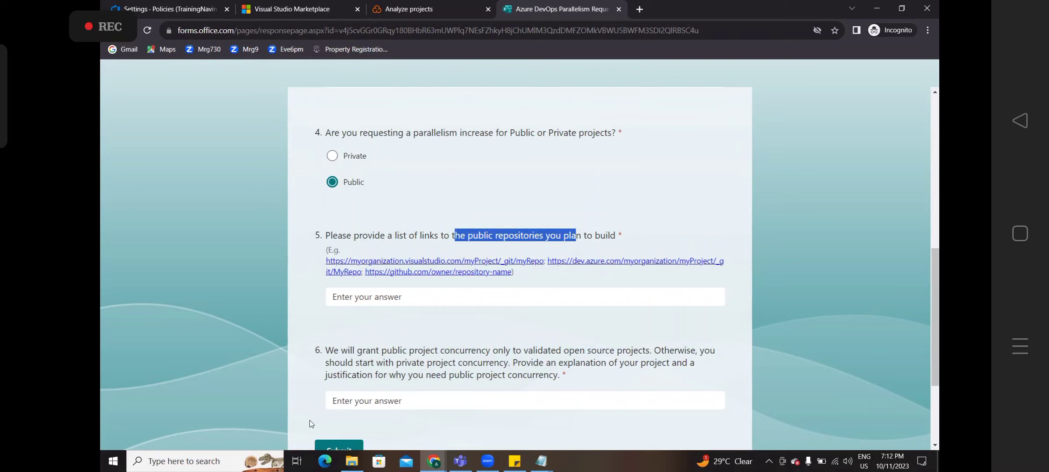
pyautogui.click(409, 9)
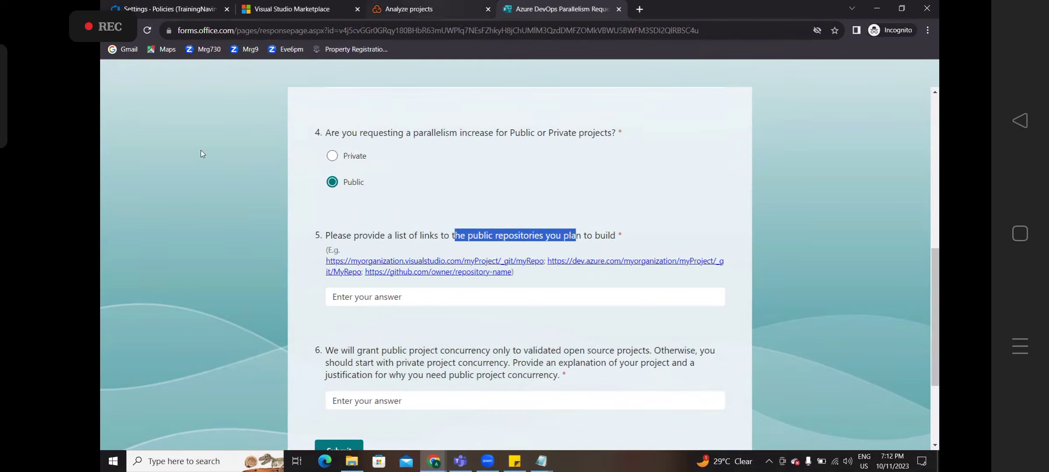
# - Show SonarCloud's My Projects list with Azure630pm / PublicProject, not analyzed yet
pyautogui.click(249, 71)
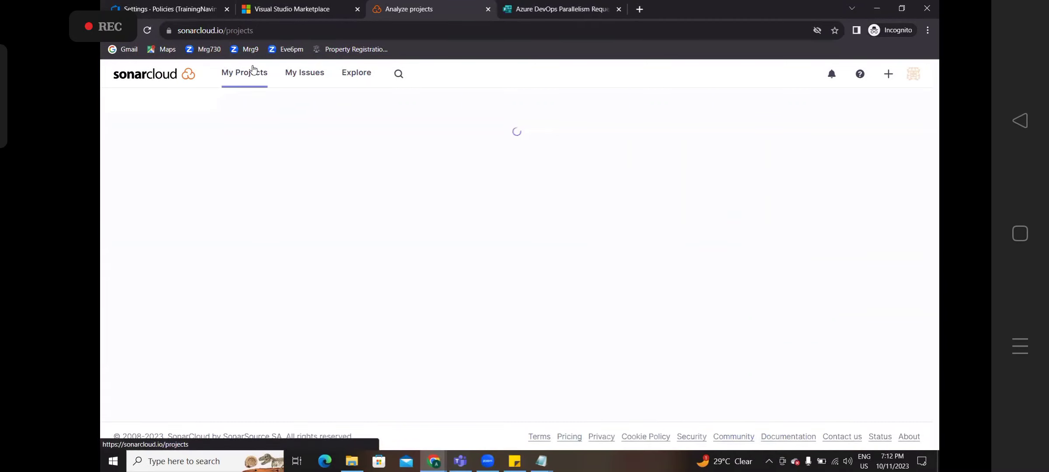
pyautogui.moveTo(531, 177)
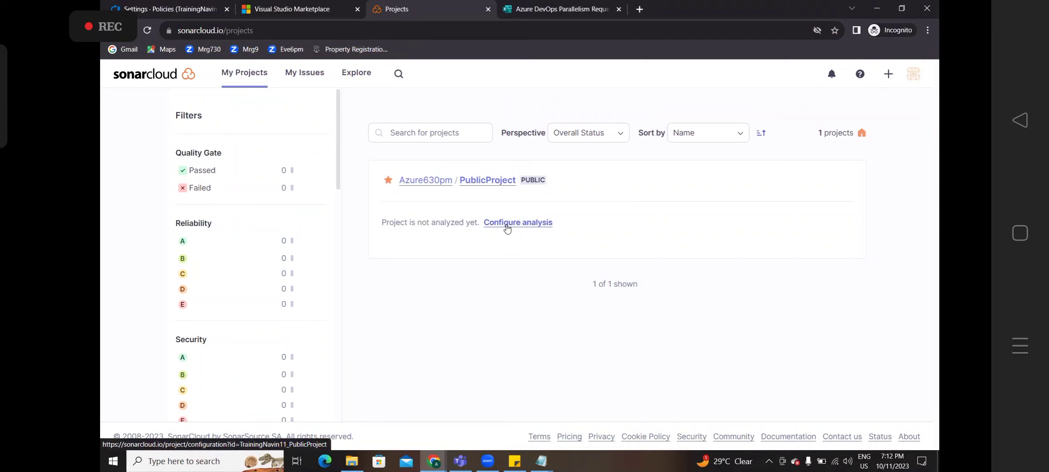
# - Search Google Images for 'sonarcloud anlysis code screen' and preview the dotnetthoughts analysis screenshot
pyautogui.click(639, 9)
pyautogui.write('sonar')
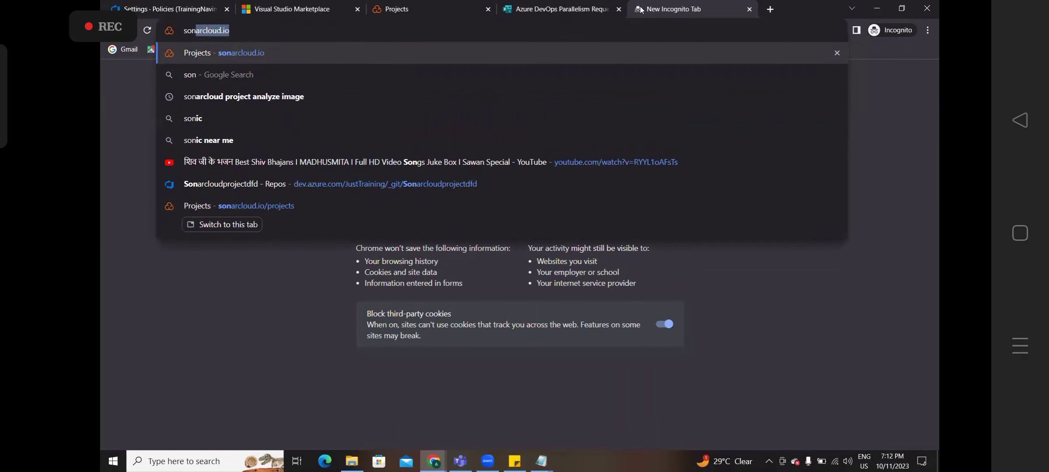
pyautogui.write('cloud ')
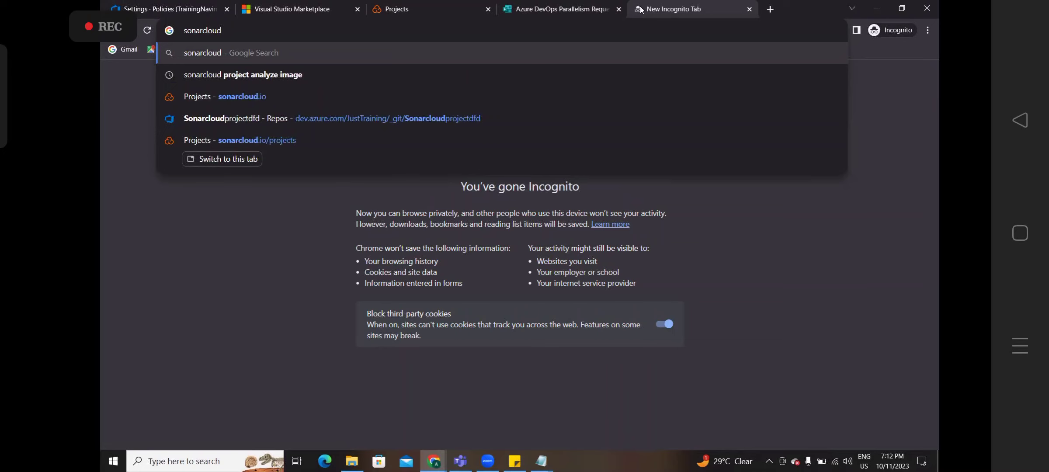
pyautogui.write('anlysi')
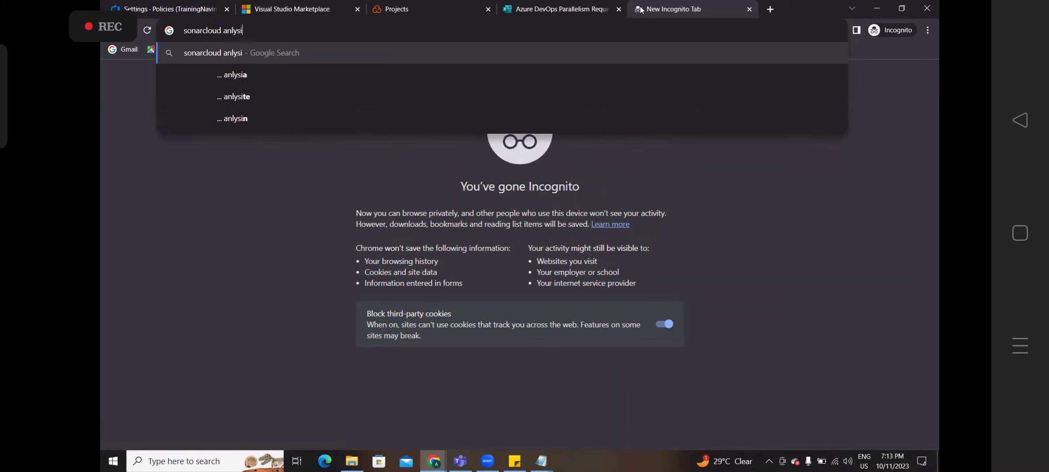
pyautogui.write('s code sc')
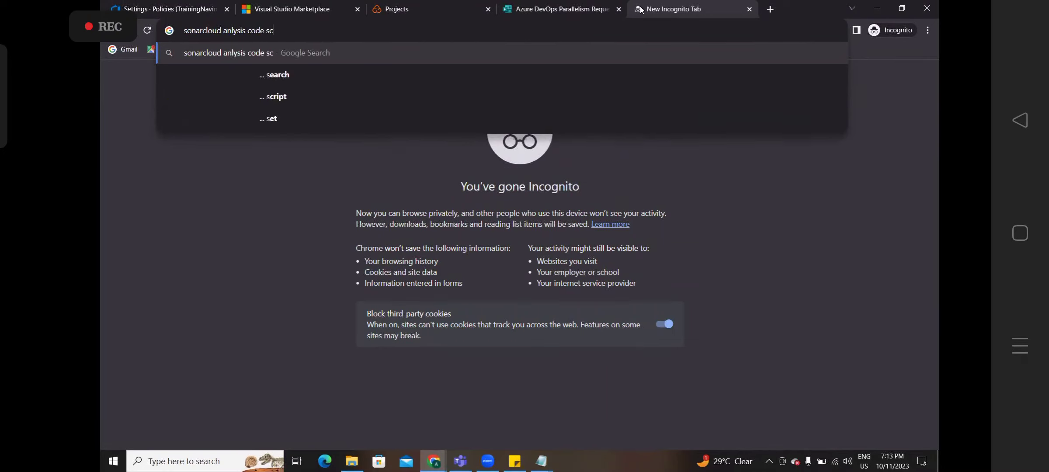
pyautogui.write('reen')
pyautogui.press('Return')
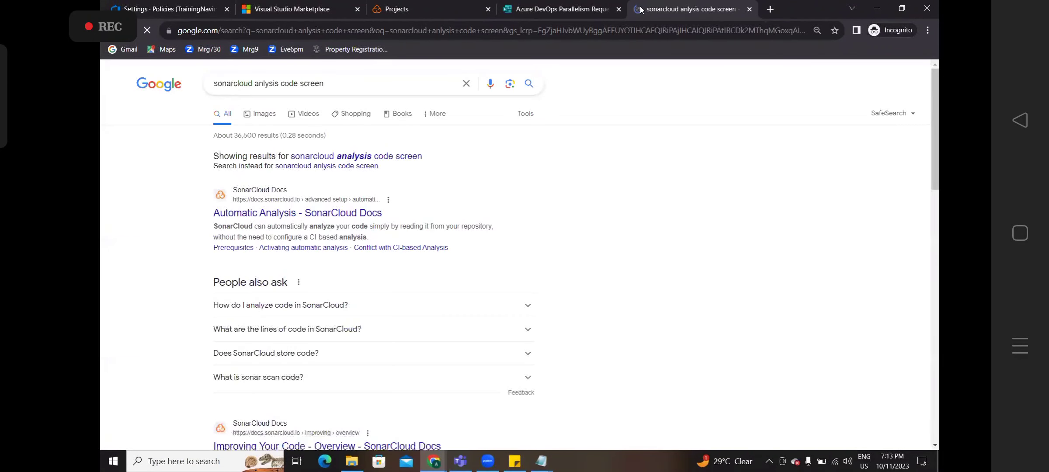
pyautogui.click(264, 120)
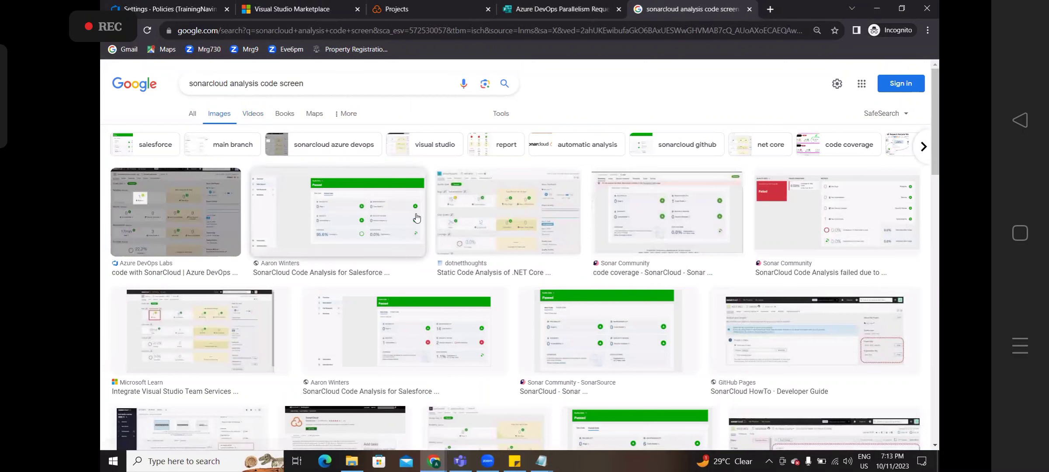
pyautogui.click(481, 224)
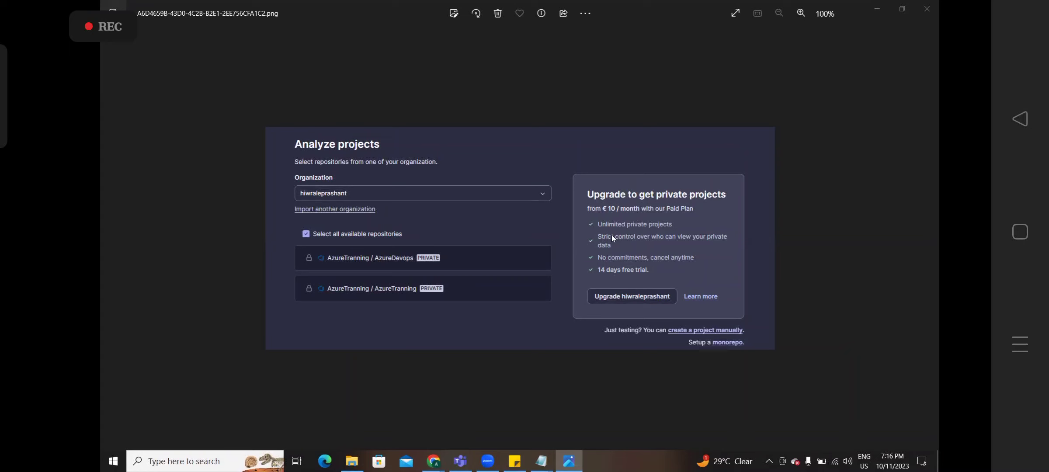
# - Close the Photos viewer showing the SonarCloud project screenshot
pyautogui.click(927, 8)
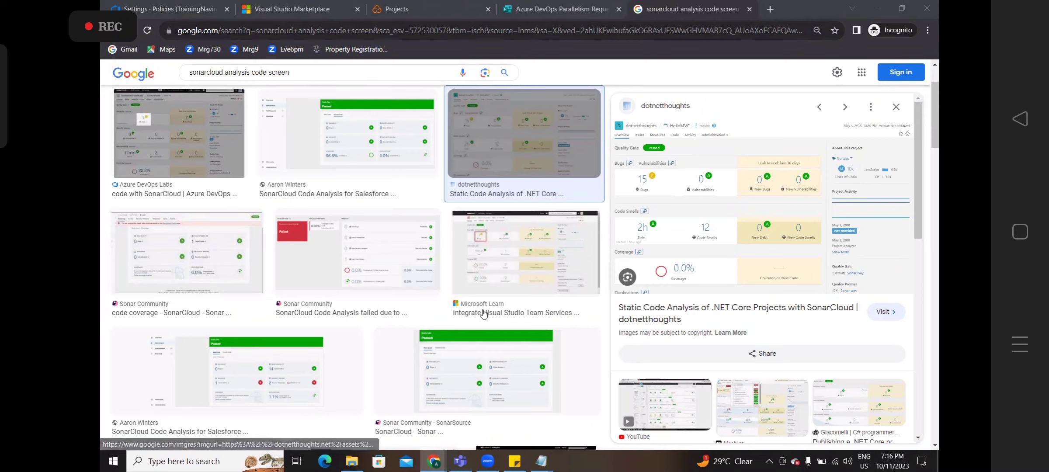
# - Bring the class notes file forward in Notepad and save it
pyautogui.moveTo(548, 463)
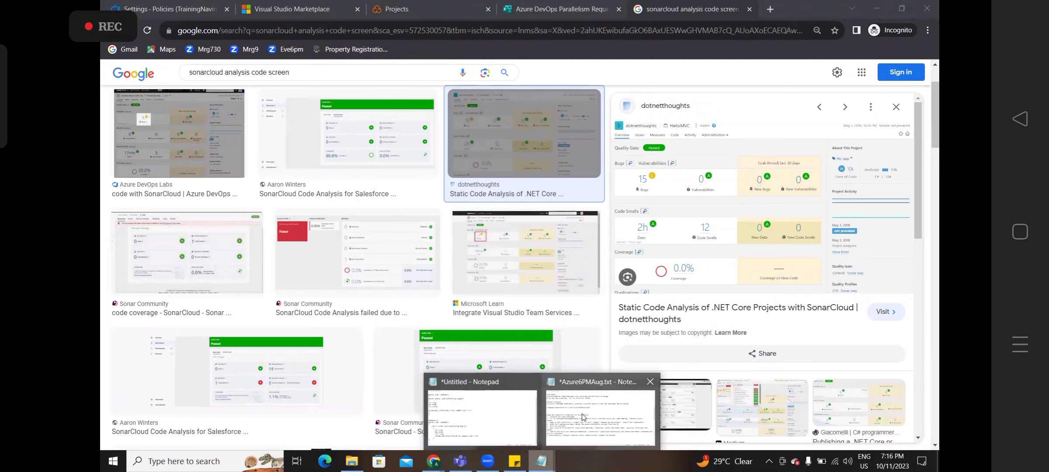
pyautogui.click(608, 414)
pyautogui.press('Up')
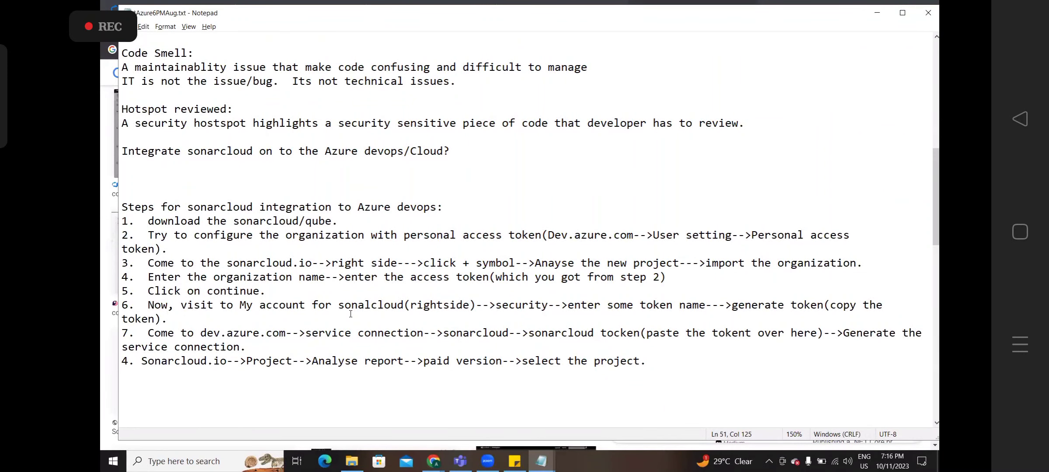
pyautogui.hotkey('ctrl', 's')
pyautogui.click(613, 380)
pyautogui.hotkey('ctrl', 'shift', 'End')
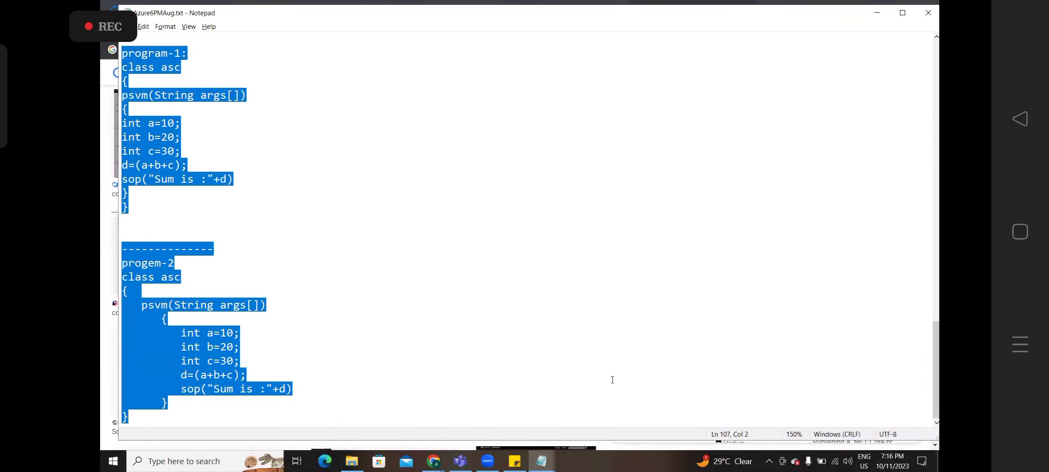
pyautogui.click(366, 401)
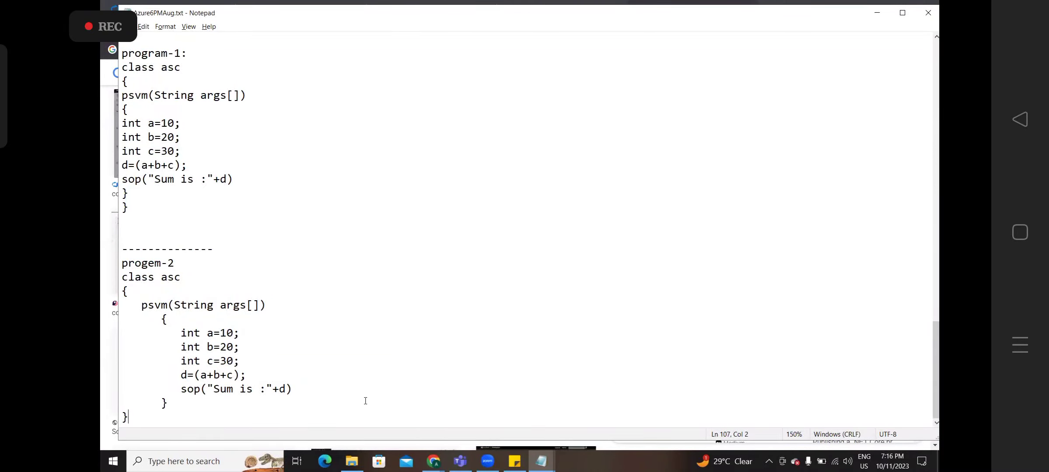
# - Delete the block from SDLC PHASES through program-2, then undo that deletion
pyautogui.moveTo(936, 400); pyautogui.dragTo(925, 317)
pyautogui.scroll(5, 913, 267)
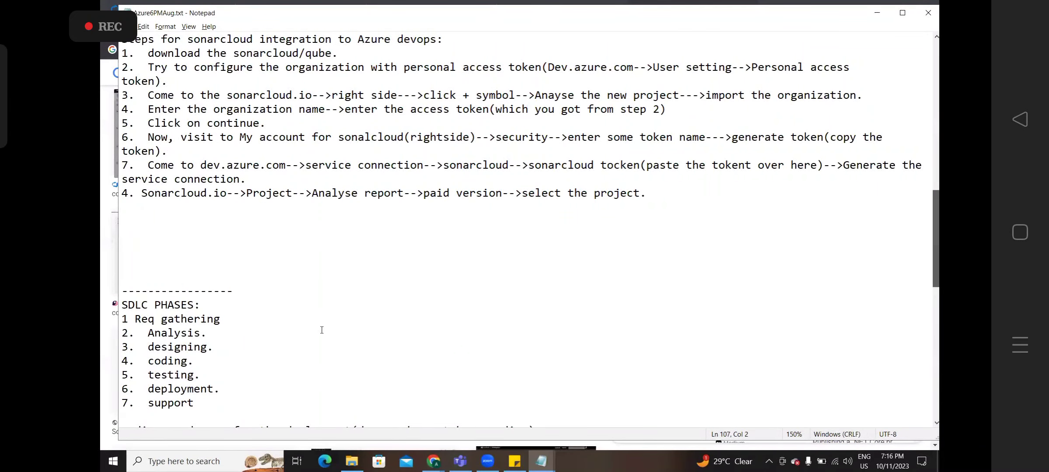
pyautogui.moveTo(122, 263); pyautogui.dragTo(542, 471)
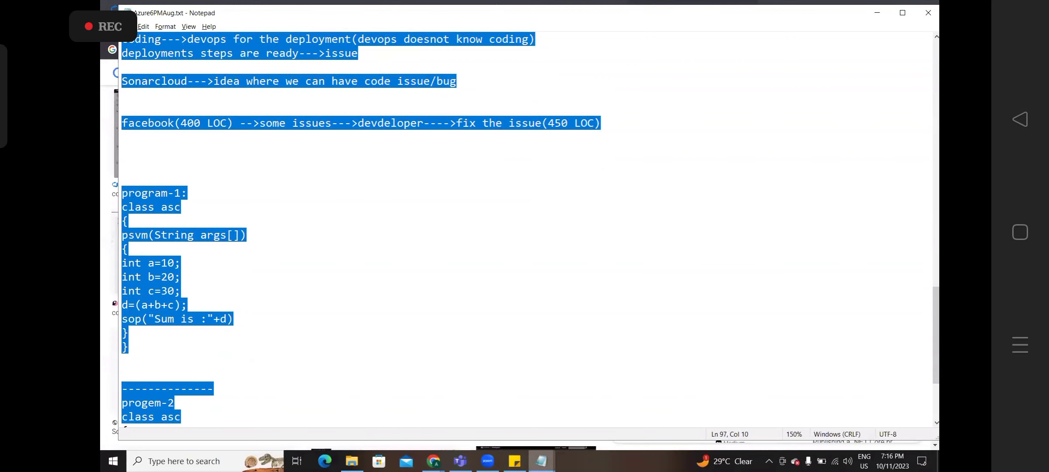
pyautogui.press('Delete')
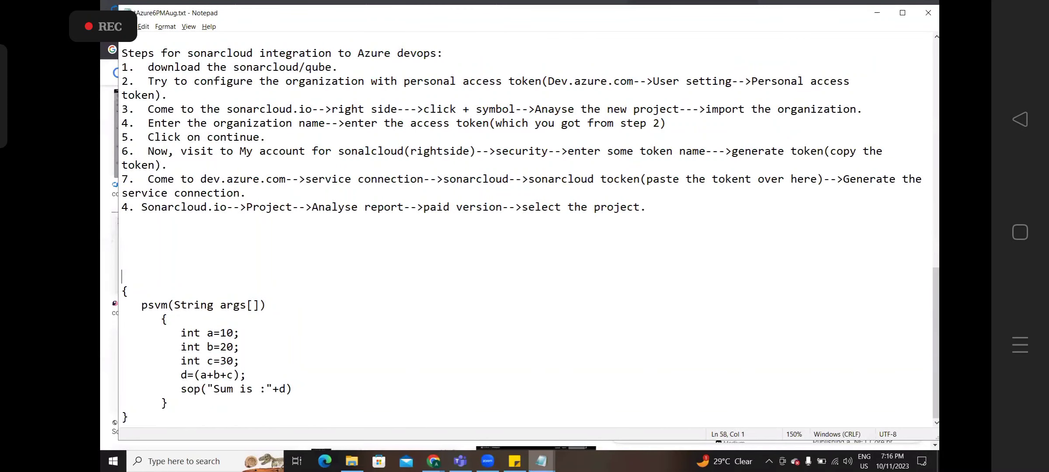
pyautogui.press('Down')
pyautogui.press('Down')
pyautogui.press('Down')
pyautogui.press('Down')
pyautogui.press('Down')
pyautogui.press('Down')
pyautogui.press('Down')
pyautogui.press('Down')
pyautogui.press('Down')
pyautogui.press('Down')
pyautogui.hotkey('ctrl', 'z')
# - Renumber the last SonarCloud integration step from 4 to 8
pyautogui.press('Up')
pyautogui.press('Up')
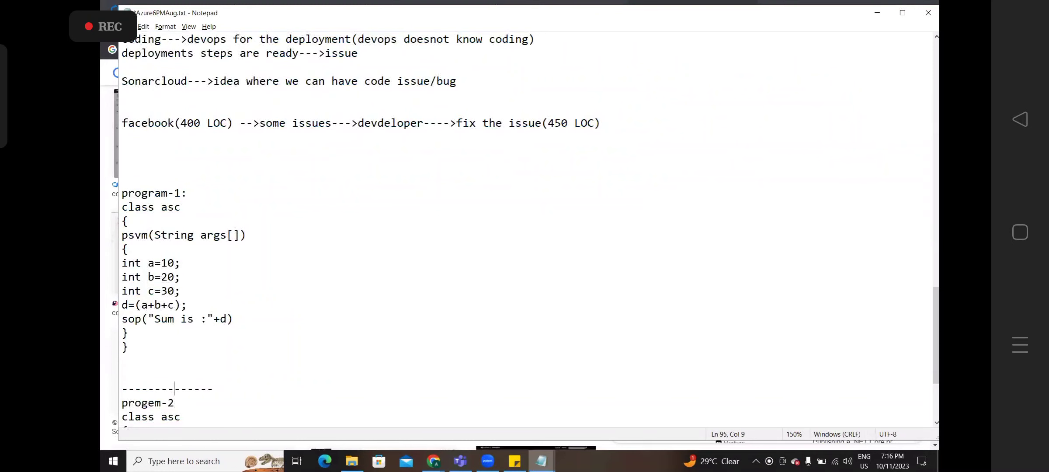
pyautogui.press('Up')
pyautogui.press('Up')
pyautogui.press('Up')
pyautogui.press('Up')
pyautogui.press('Up')
pyautogui.press('Up')
pyautogui.press('Up')
pyautogui.press('Up')
pyautogui.press('Up')
pyautogui.press('Up')
pyautogui.press('Up')
pyautogui.press('Up')
pyautogui.press('Up')
pyautogui.press('Up')
pyautogui.press('Up')
pyautogui.press('Up')
pyautogui.press('Up')
pyautogui.press('Up')
pyautogui.press('Up')
pyautogui.press('Up')
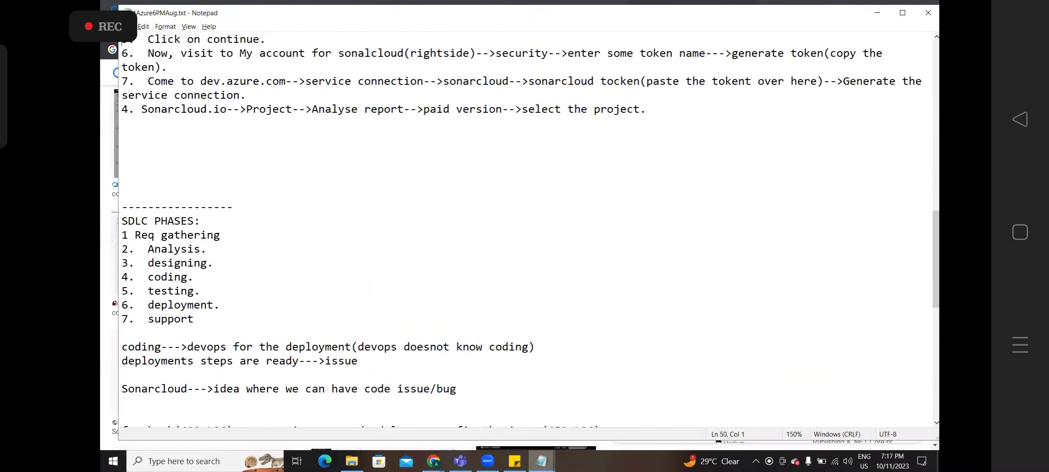
pyautogui.press('Down')
pyautogui.press('Down')
pyautogui.press('Down')
pyautogui.press('Up')
pyautogui.hotkey('shift', 'Down')
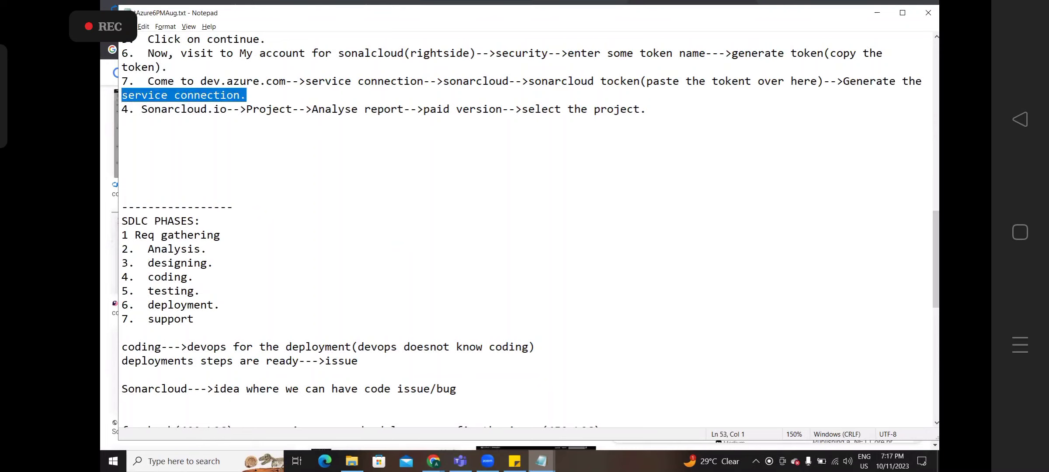
pyautogui.press('Right')
pyautogui.press('BackSpace')
pyautogui.write('8')
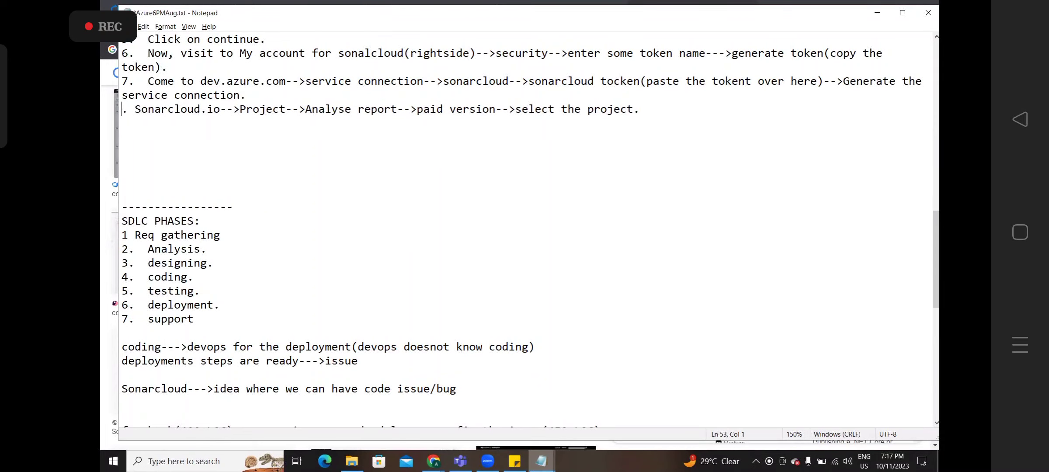
# - Delete the SDLC PHASES notes through the facebook line, save, and select all text
pyautogui.press('Down')
pyautogui.press('Down')
pyautogui.press('Down')
pyautogui.press('Down')
pyautogui.press('Down')
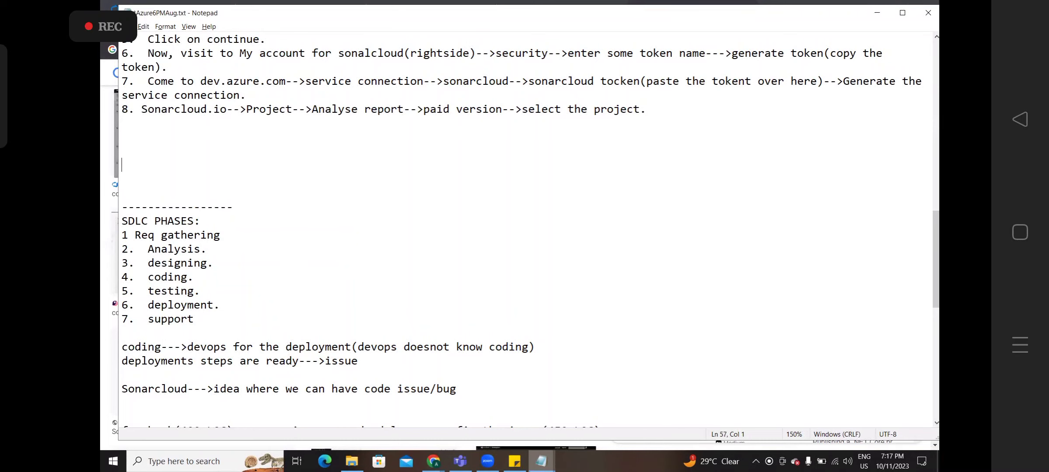
pyautogui.hotkey('shift', 'Down')
pyautogui.hotkey('shift', 'Down')
pyautogui.hotkey('shift', 'Down')
pyautogui.hotkey('shift', 'Down')
pyautogui.hotkey('shift', 'Down')
pyautogui.hotkey('shift', 'Down')
pyautogui.hotkey('shift', 'Down')
pyautogui.hotkey('shift', 'Down')
pyautogui.hotkey('shift', 'Down')
pyautogui.hotkey('shift', 'Down')
pyautogui.hotkey('shift', 'Down')
pyautogui.hotkey('shift', 'Down')
pyautogui.hotkey('shift', 'Down')
pyautogui.hotkey('shift', 'Down')
pyautogui.hotkey('shift', 'Down')
pyautogui.hotkey('shift', 'Down')
pyautogui.hotkey('shift', 'Down')
pyautogui.hotkey('shift', 'Down')
pyautogui.hotkey('shift', 'Down')
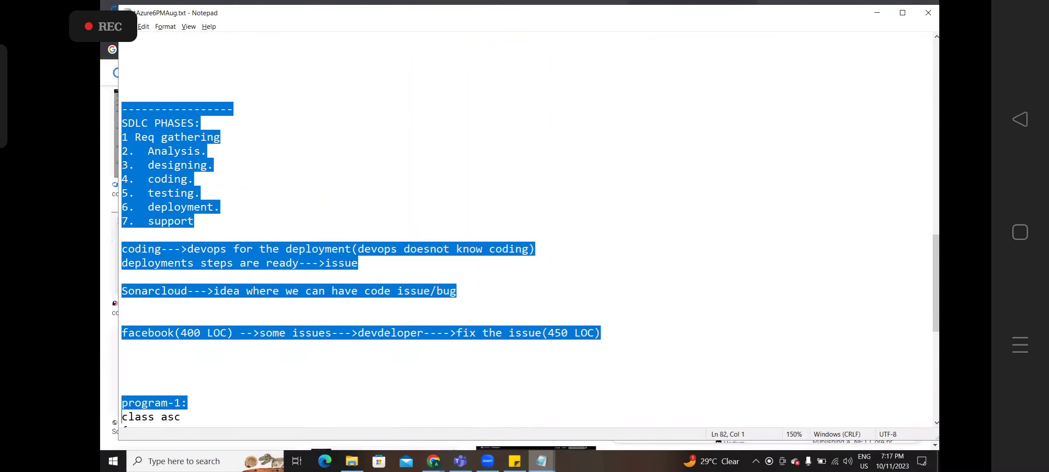
pyautogui.press('Delete')
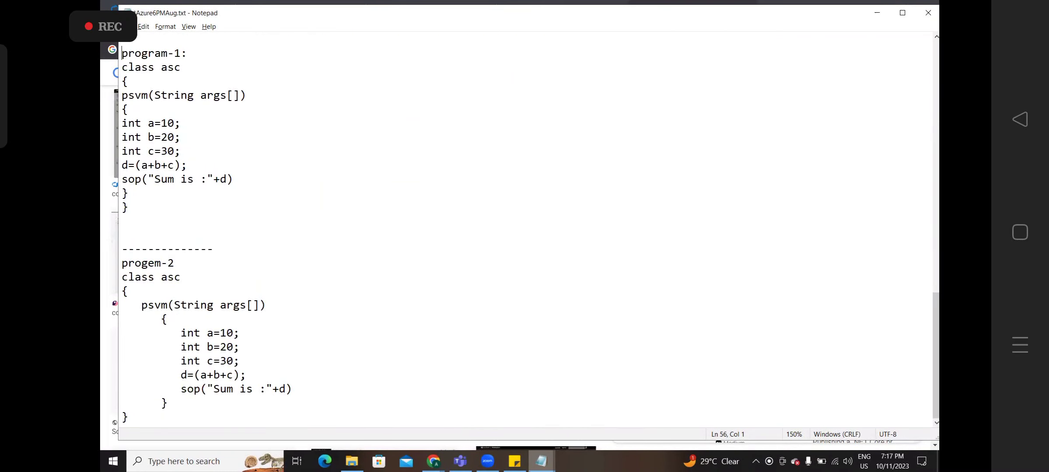
pyautogui.hotkey('ctrl', 's')
pyautogui.hotkey('ctrl', 'a')
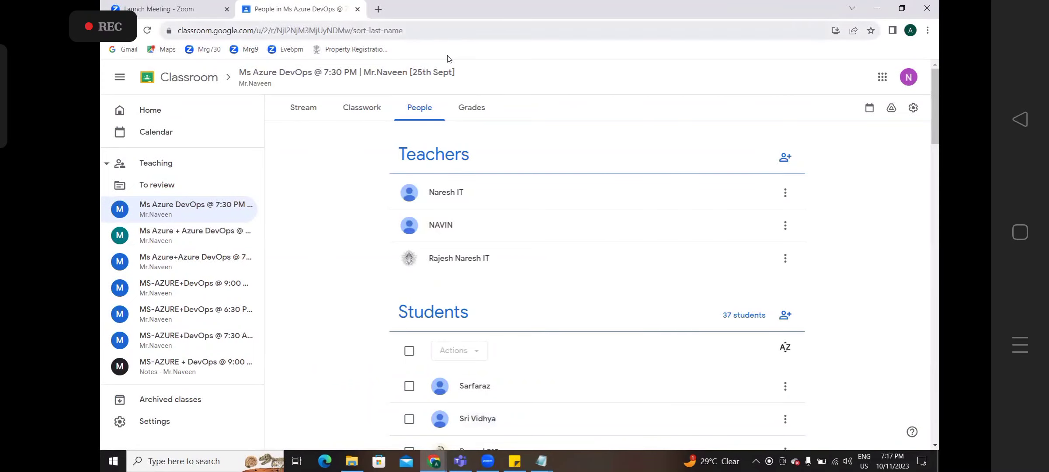
# - Start an announcement in the 6:00 PM Azure DevOps class and paste the class notes
pyautogui.click(379, 9)
pyautogui.click(314, 8)
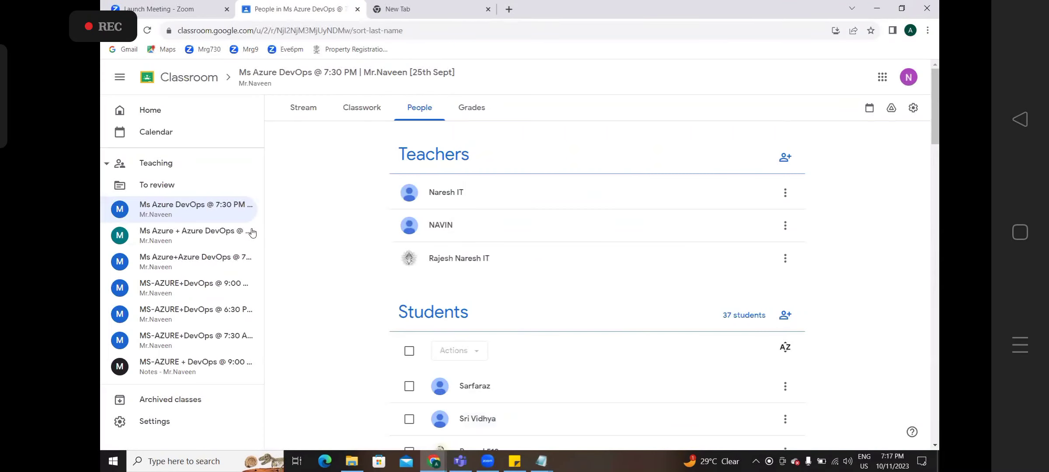
pyautogui.click(213, 239)
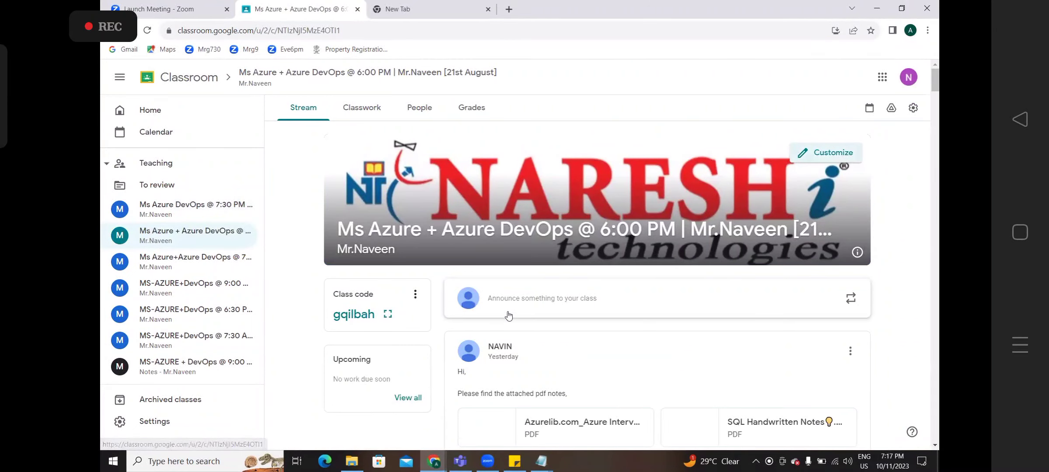
pyautogui.click(521, 302)
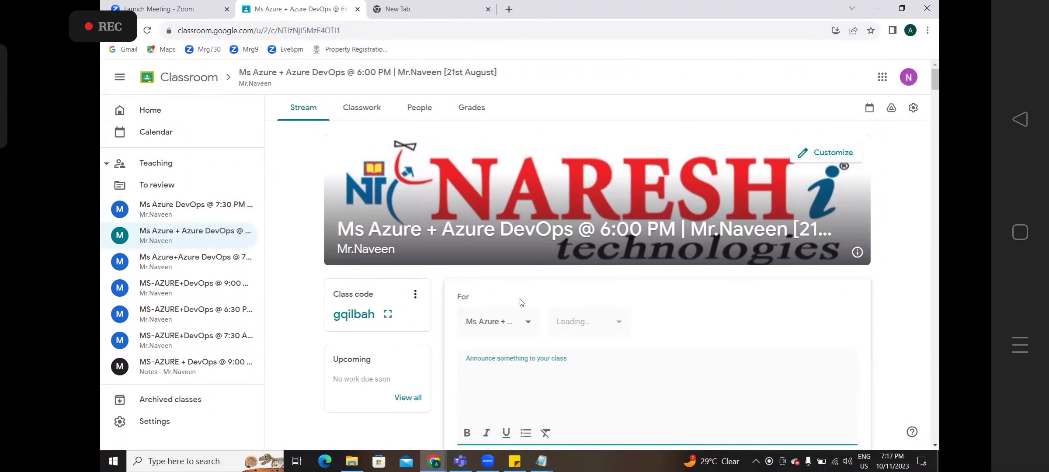
pyautogui.hotkey('ctrl', 'v')
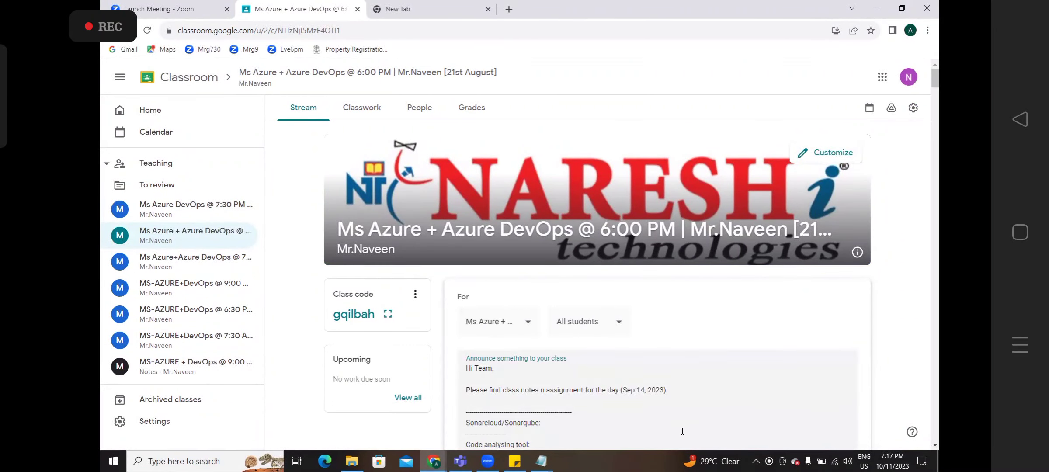
# - Change the notes' date from Sep 14 to Oct 11 and post the announcement
pyautogui.doubleClick(630, 390)
pyautogui.write('Oct')
pyautogui.press('BackSpace')
pyautogui.press('BackSpace')
pyautogui.press('BackSpace')
pyautogui.write('11')
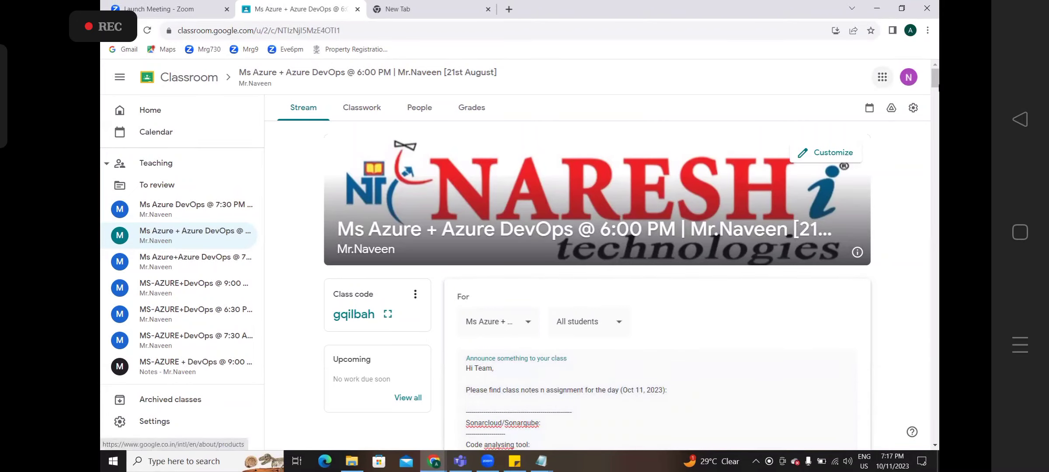
pyautogui.moveTo(936, 83); pyautogui.dragTo(939, 140)
pyautogui.click(818, 249)
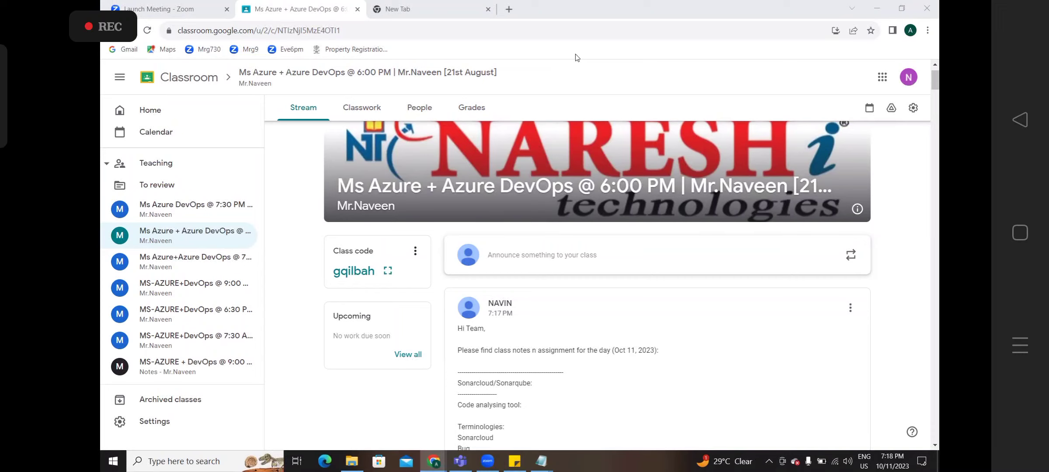
# - Bring up the course topics sticky note and select the word 'docker' in it
pyautogui.click(515, 461)
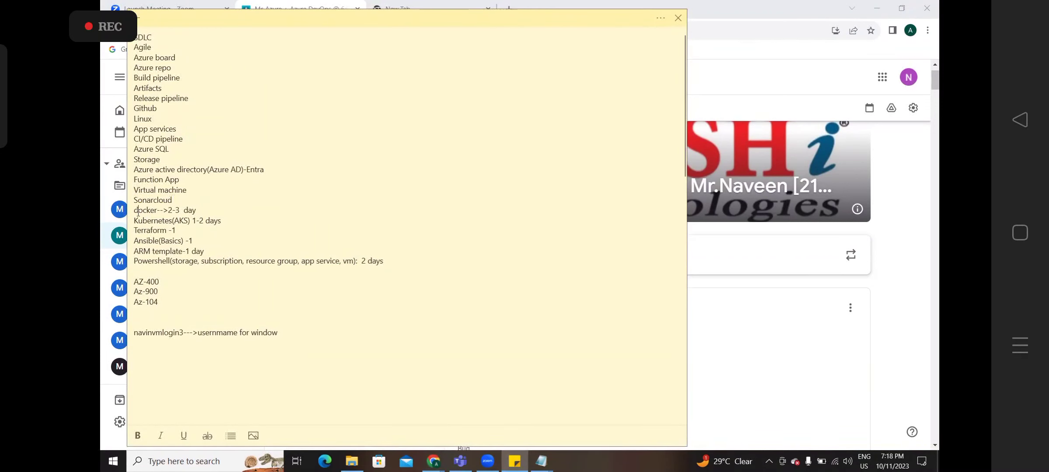
pyautogui.doubleClick(138, 213)
pyautogui.click(304, 13)
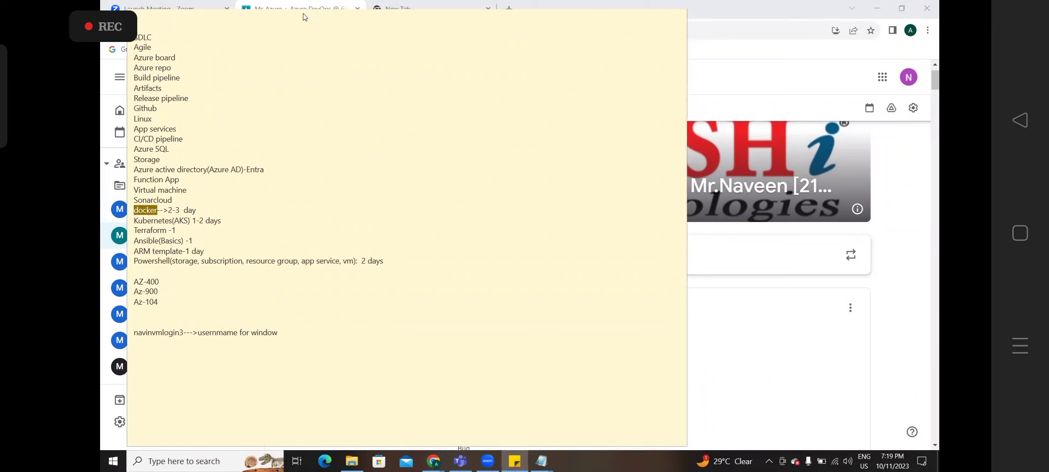
pyautogui.click(138, 212)
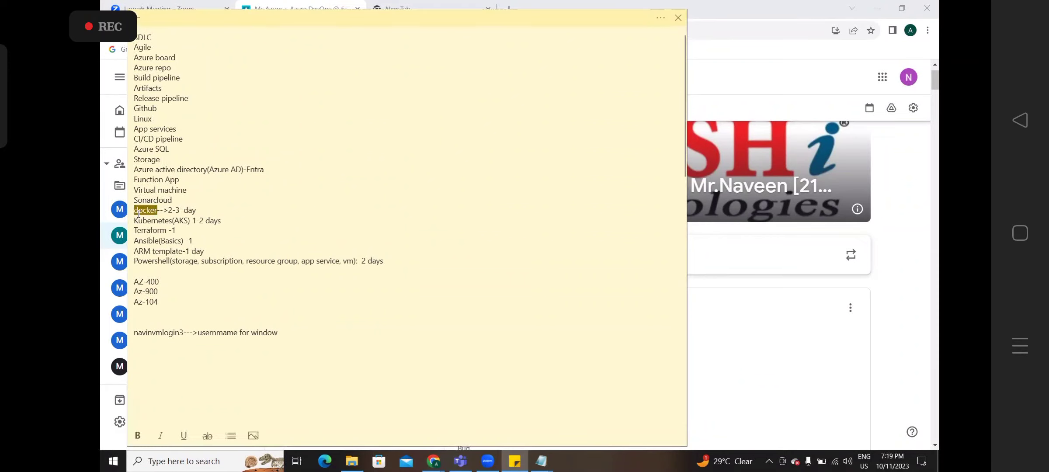